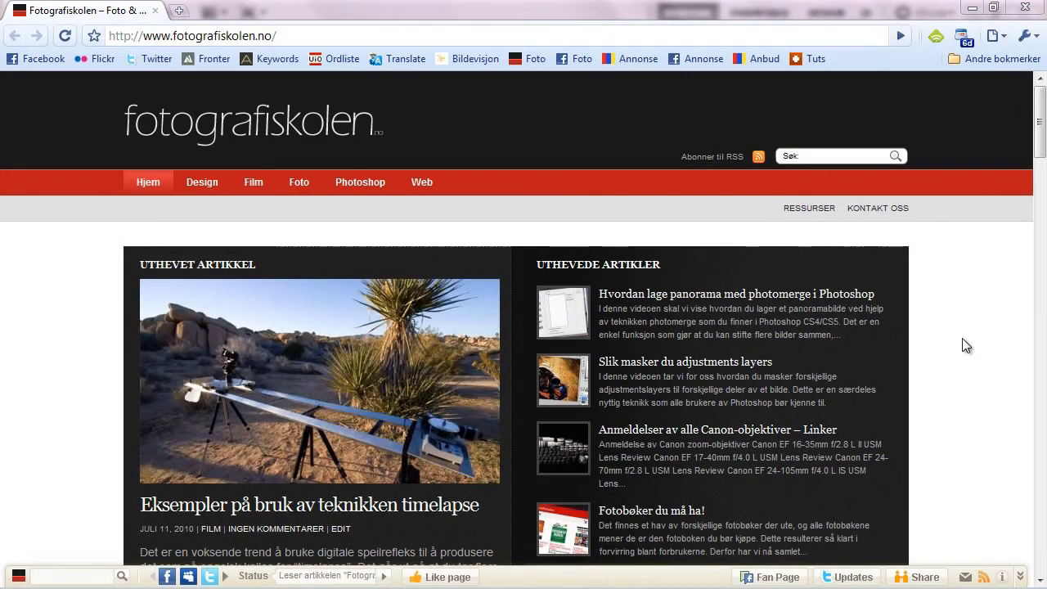
# Switch to Photoshop, compare the shoe image with the finished composite in Final.jpg, and close Final.jpg
pyautogui.hotkey('alt', 'Tab')
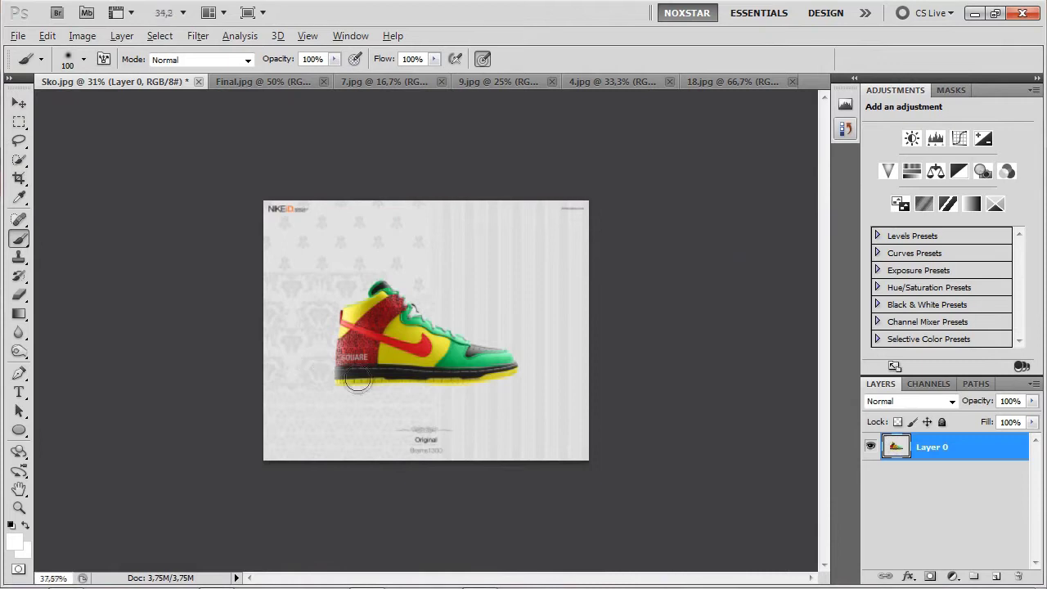
pyautogui.hotkey('ctrl', '+')
pyautogui.hotkey('ctrl', '+')
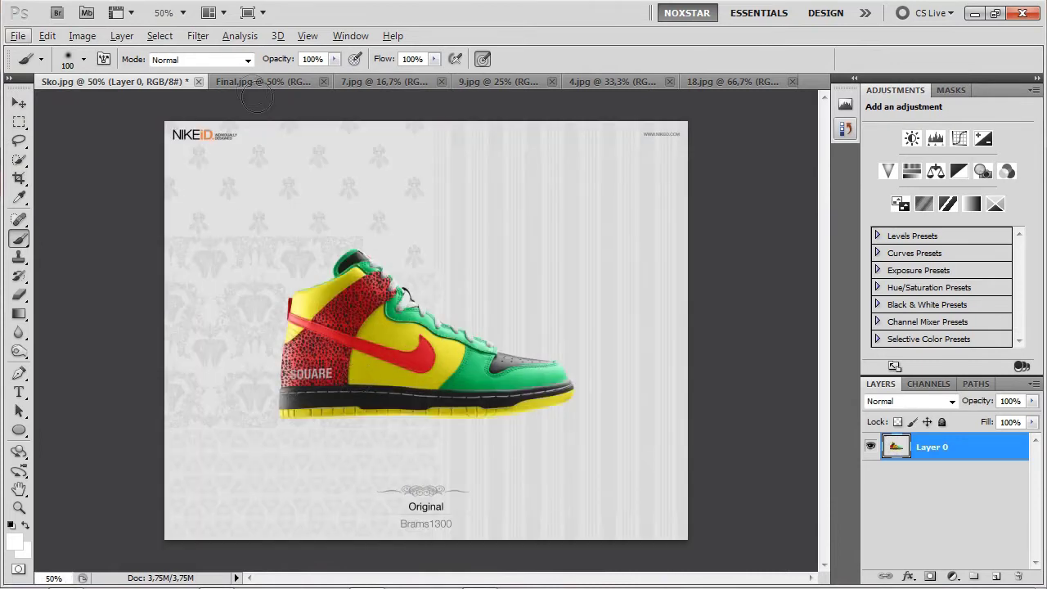
pyautogui.click(252, 81)
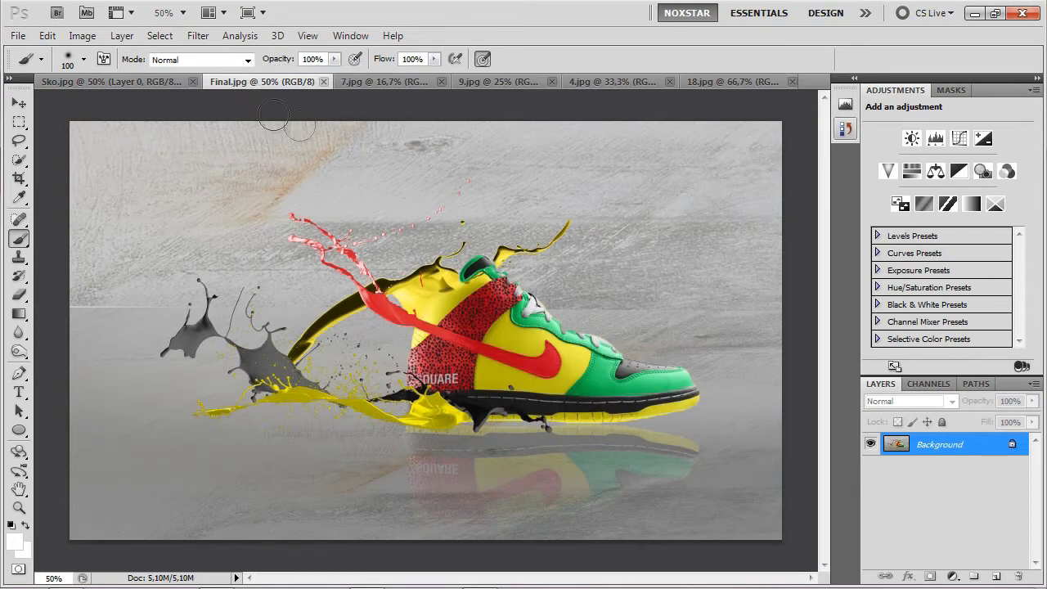
pyautogui.hotkey('ctrl', 'w')
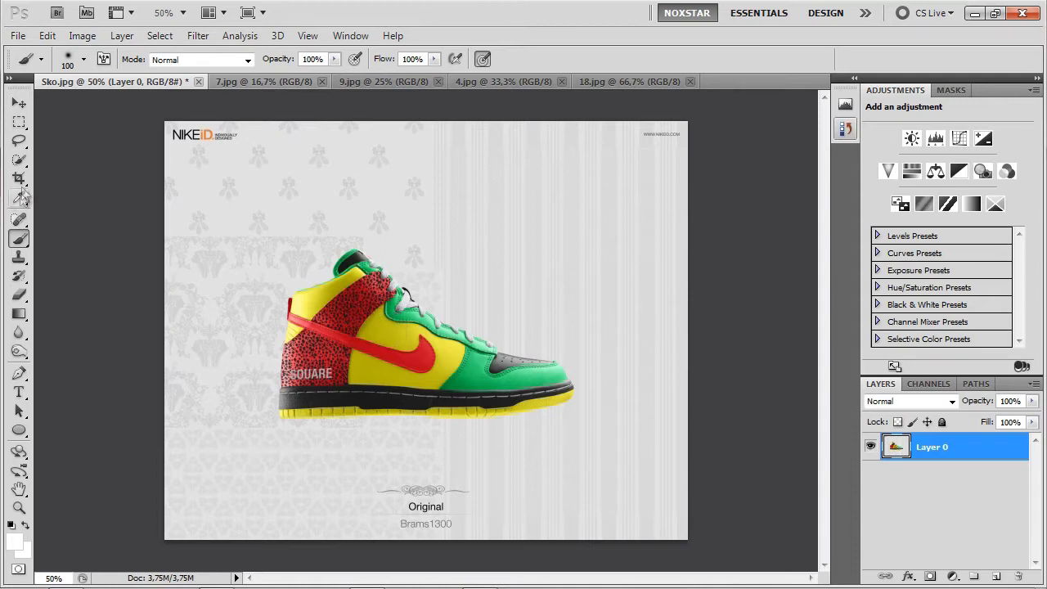
# Select the patterned background around the shoe in Sko.jpg with the Quick Selection tool
pyautogui.click(19, 160)
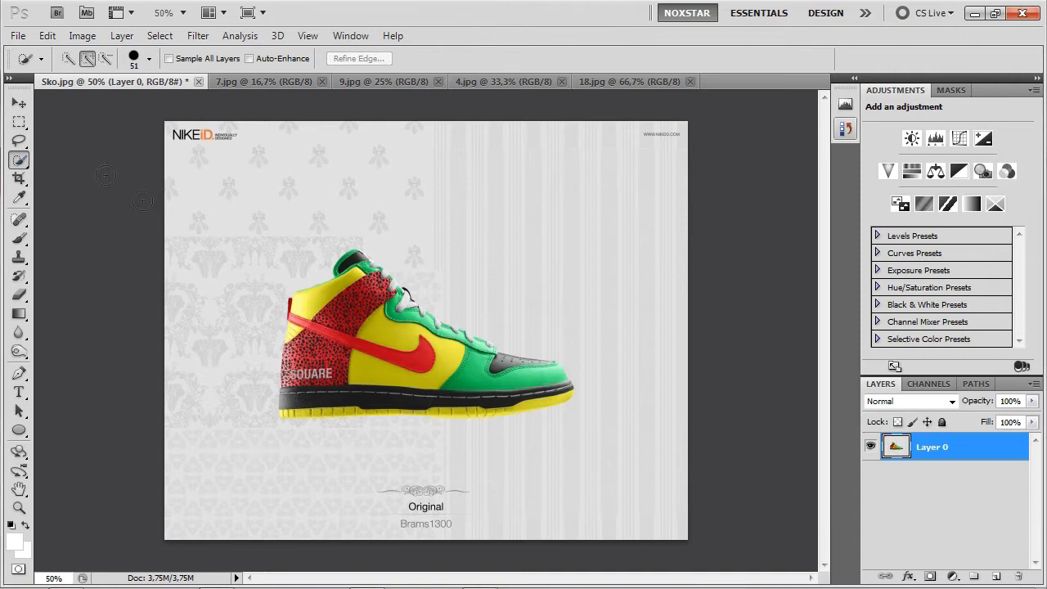
pyautogui.moveTo(218, 221)
pyautogui.mouseDown()
pyautogui.moveTo(305, 162)
pyautogui.moveTo(375, 157)
pyautogui.moveTo(472, 169)
pyautogui.moveTo(567, 214)
pyautogui.moveTo(646, 277)
pyautogui.moveTo(585, 472)
pyautogui.moveTo(403, 463)
pyautogui.mouseUp()
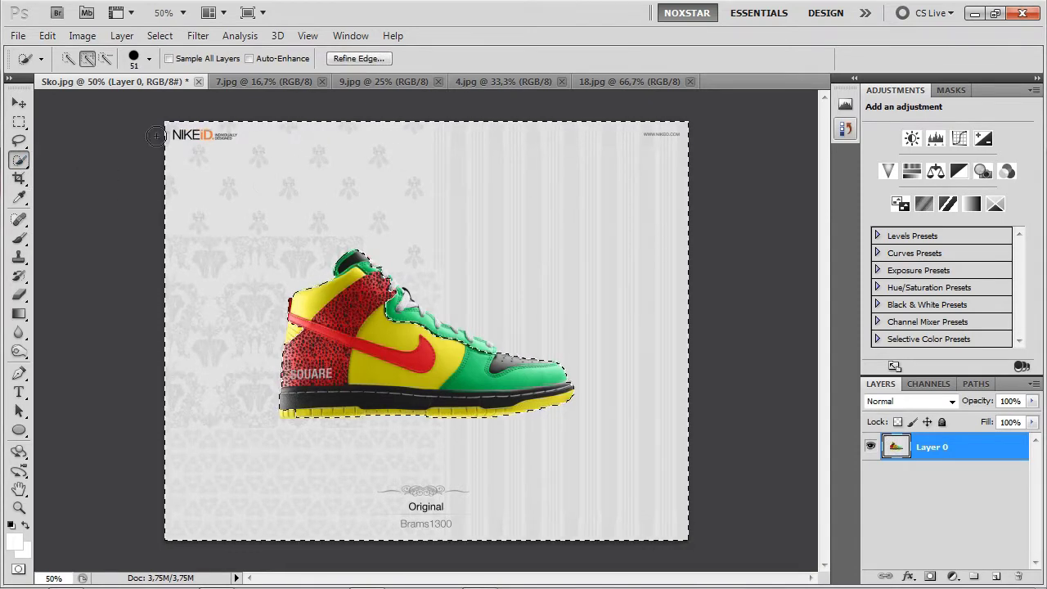
# Refine the background selection along the laces and upper edge by subtracting the shoe parts, and check the toe area
pyautogui.scroll(6, 423, 254)
pyautogui.scroll(-2, 423, 254)
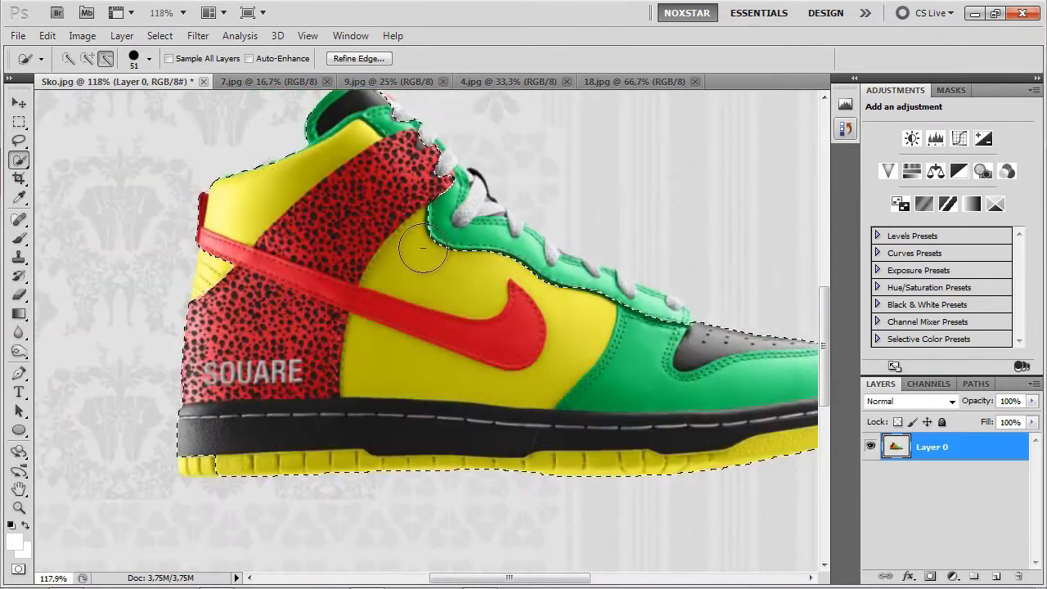
pyautogui.press('alt')
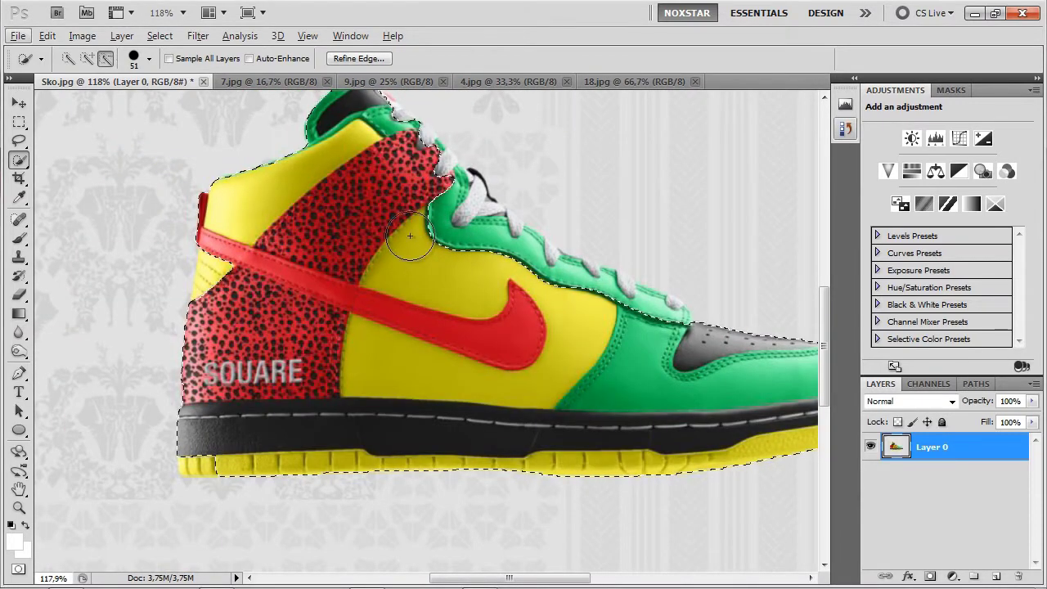
pyautogui.press('alt')
pyautogui.press('alt')
pyautogui.press('alt')
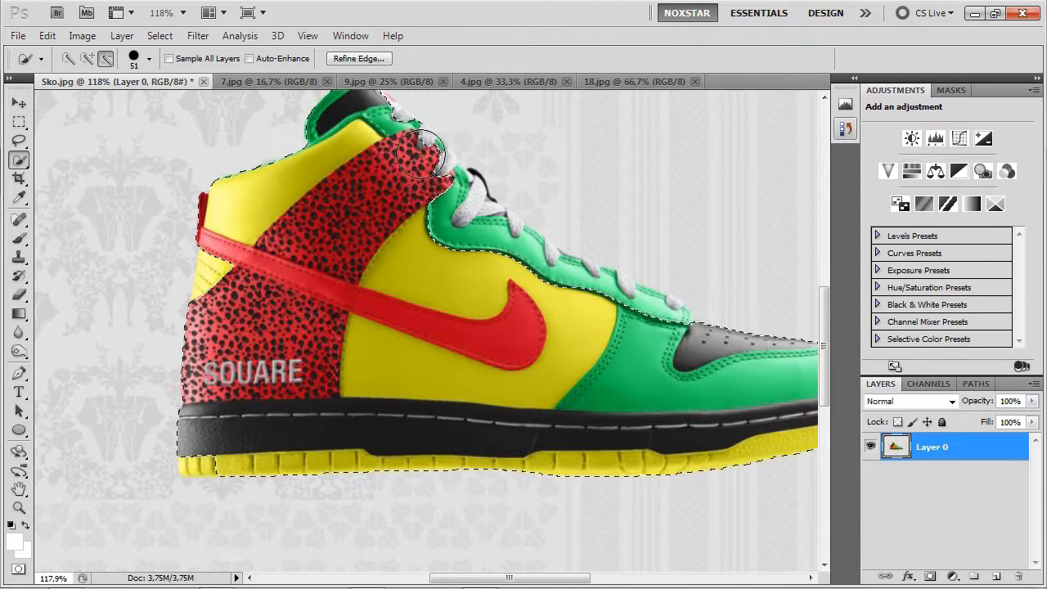
pyautogui.moveTo(421, 154)
pyautogui.mouseDown()
pyautogui.moveTo(458, 239)
pyautogui.moveTo(492, 256)
pyautogui.moveTo(466, 193)
pyautogui.moveTo(480, 256)
pyautogui.moveTo(659, 319)
pyautogui.mouseUp()
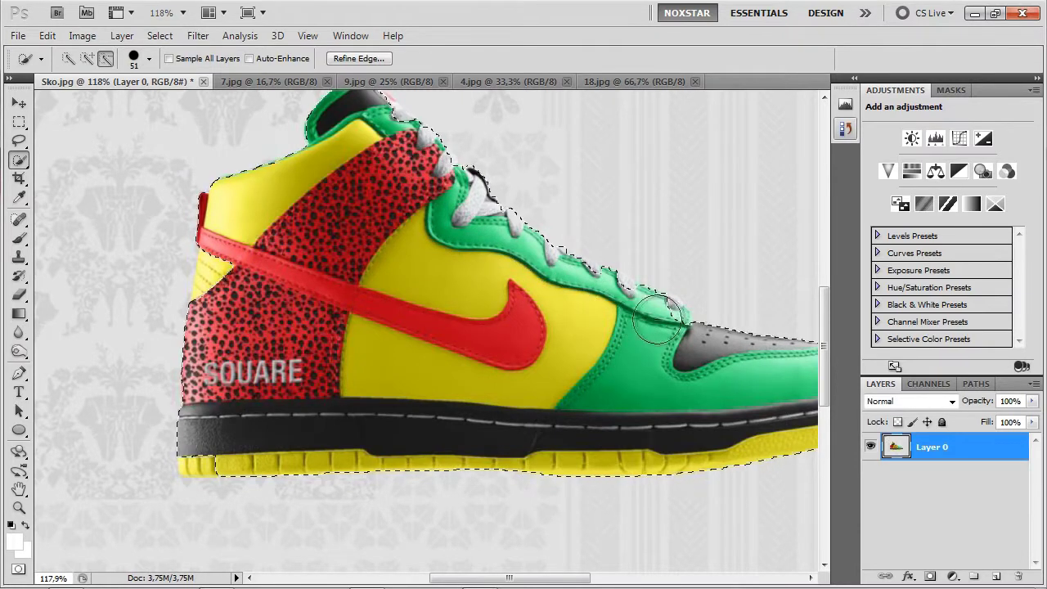
pyautogui.click(410, 153)
pyautogui.click(88, 59)
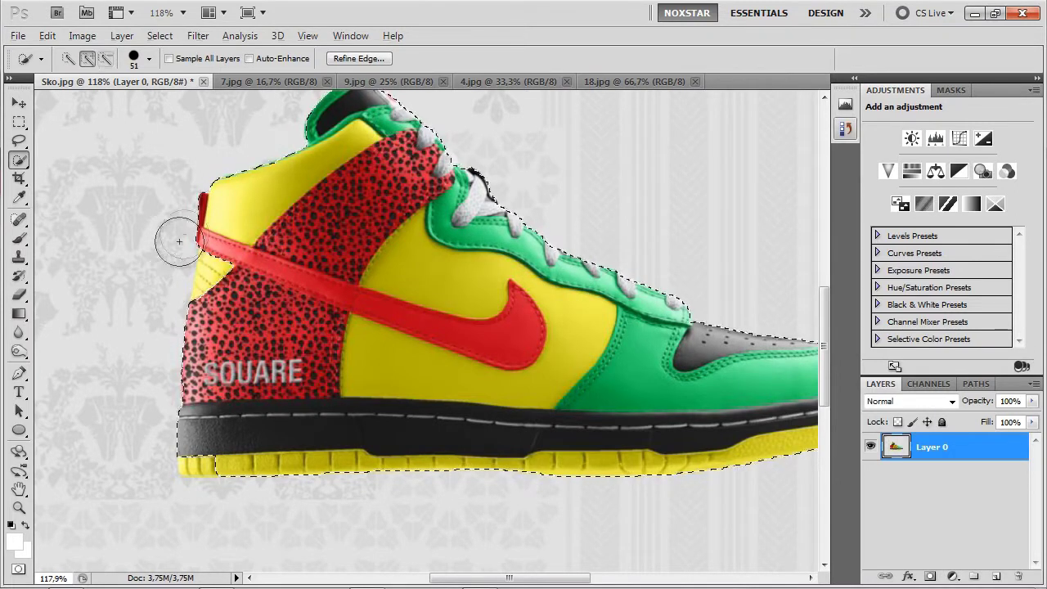
pyautogui.press('alt')
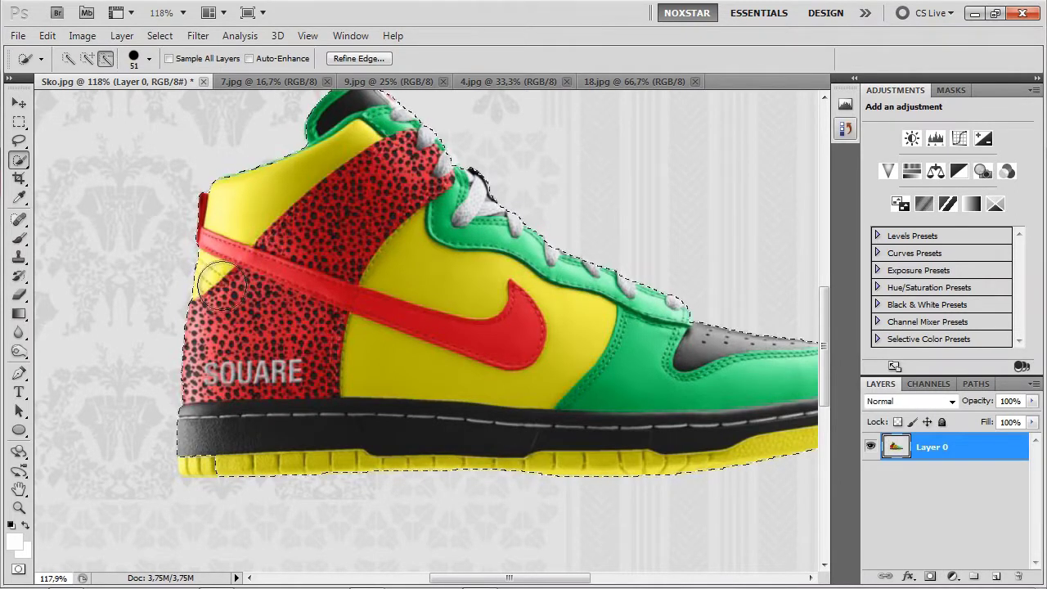
pyautogui.moveTo(639, 388)
pyautogui.mouseDown()
pyautogui.moveTo(386, 390)
pyautogui.moveTo(712, 463)
pyautogui.moveTo(527, 437)
pyautogui.mouseUp()
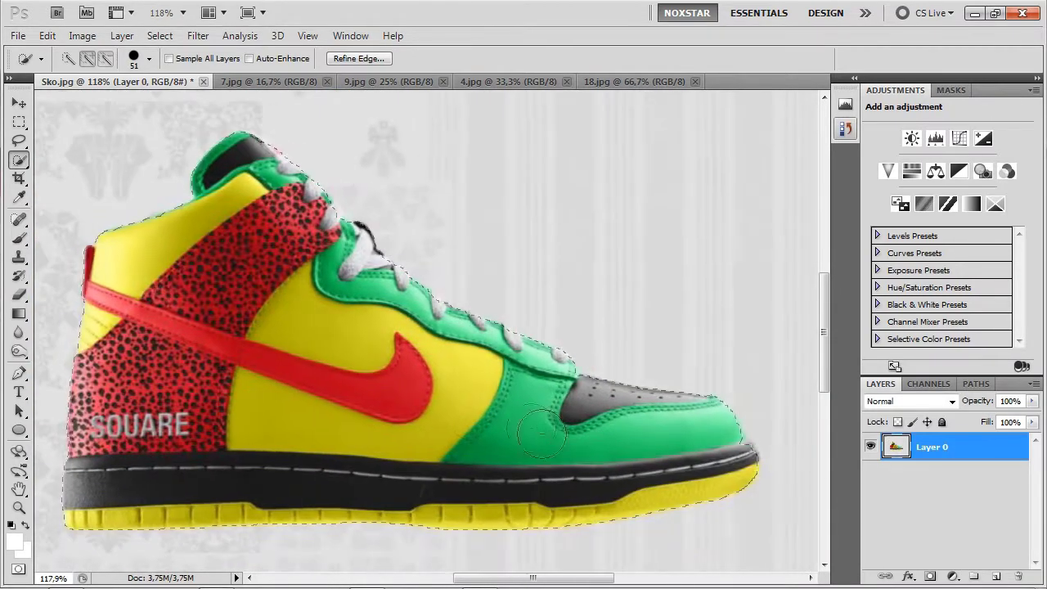
# Delete the selected background around the shoe and clear the selection
pyautogui.scroll(-6, 542, 434)
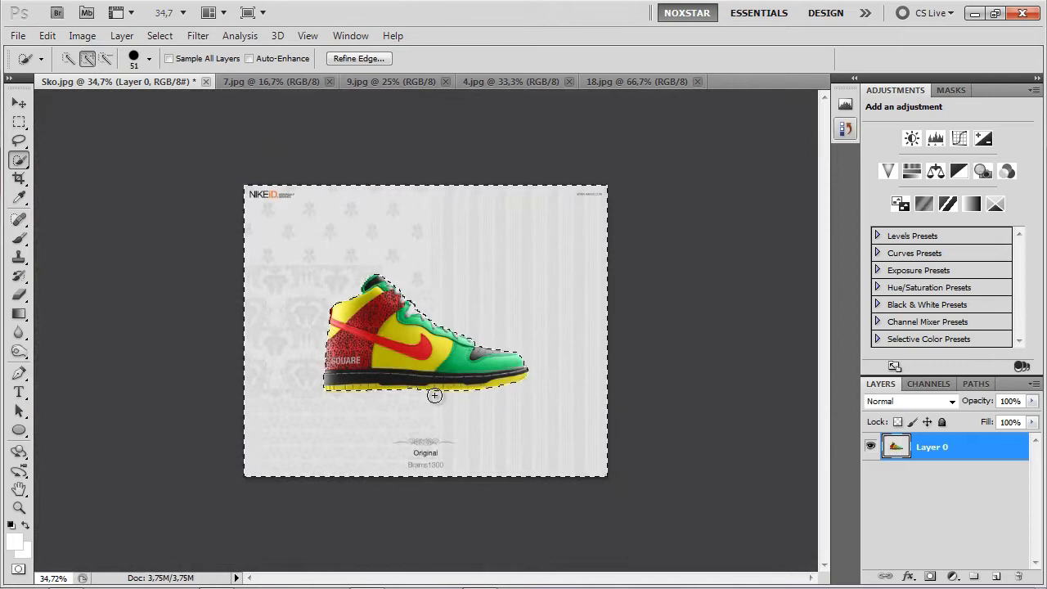
pyautogui.press('Delete')
pyautogui.hotkey('ctrl', 'd')
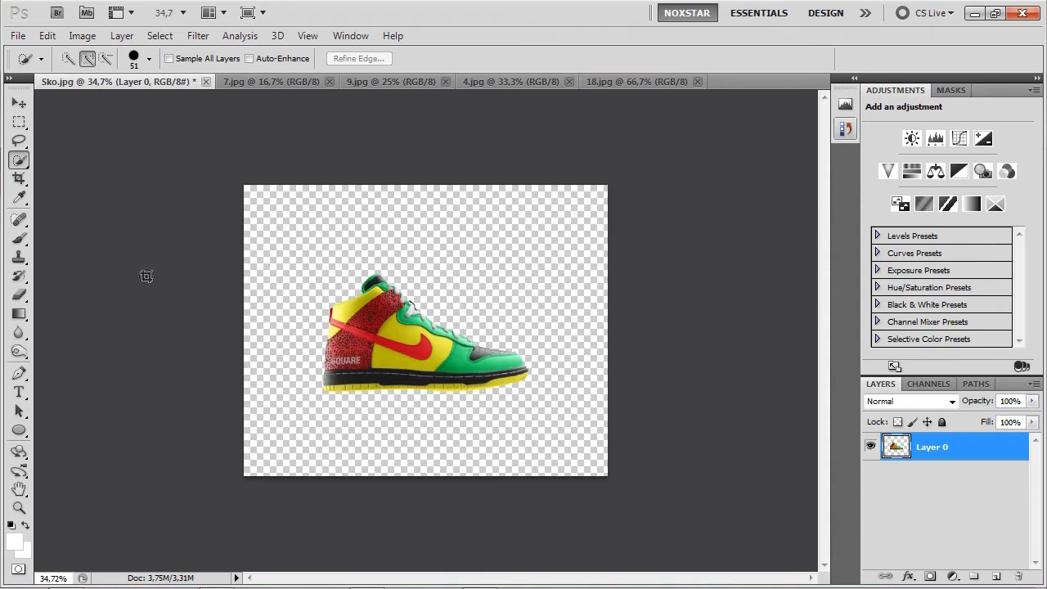
# Extend the canvas to the left of the shoe with the Crop tool and move the shoe slightly to the right
pyautogui.press('c')
pyautogui.moveTo(689, 473); pyautogui.dragTo(695, 478)
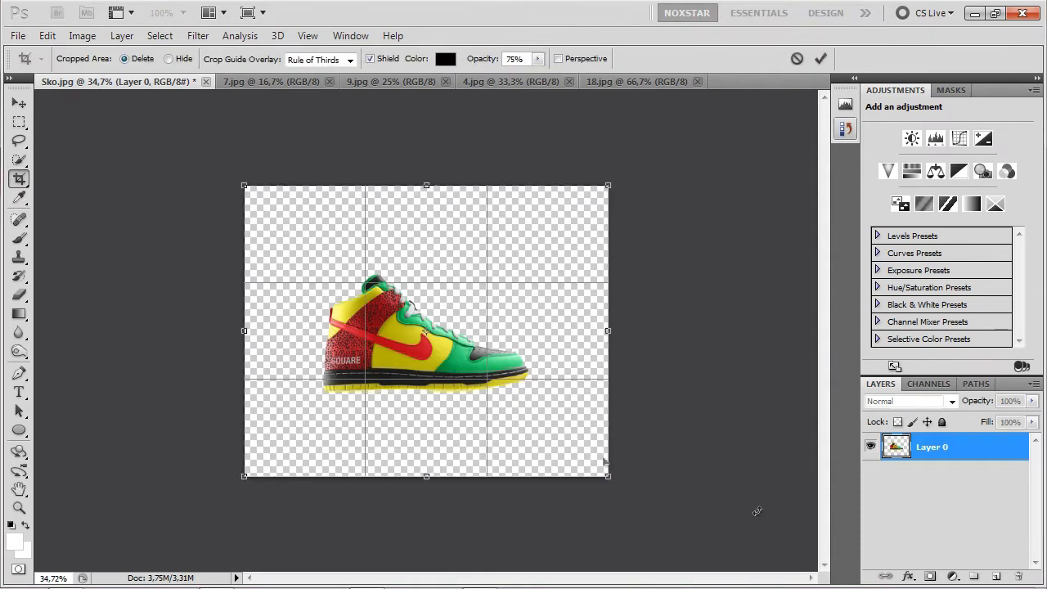
pyautogui.moveTo(244, 332); pyautogui.dragTo(84, 332)
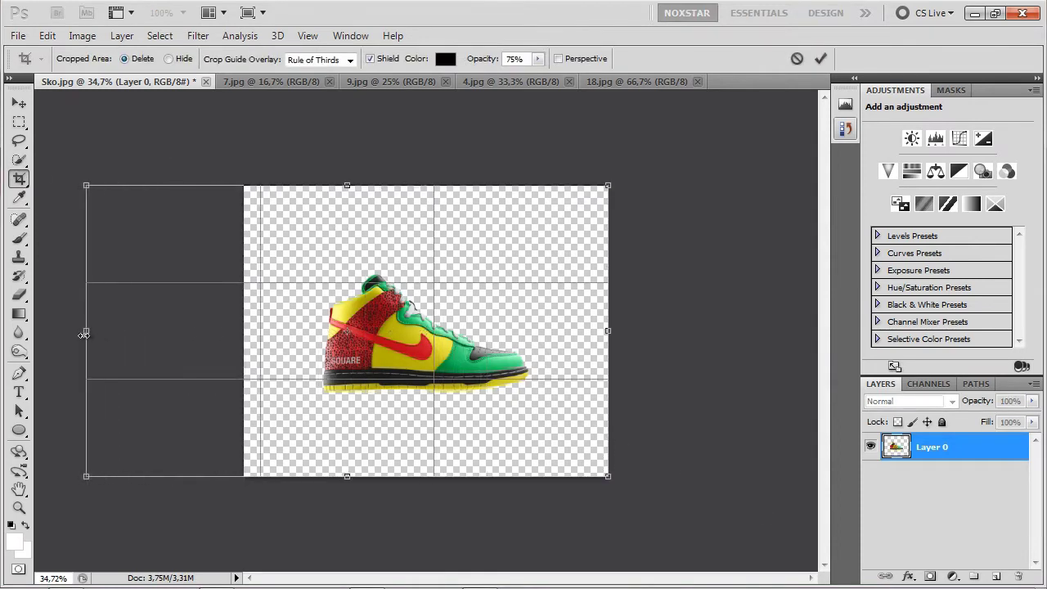
pyautogui.press('Return')
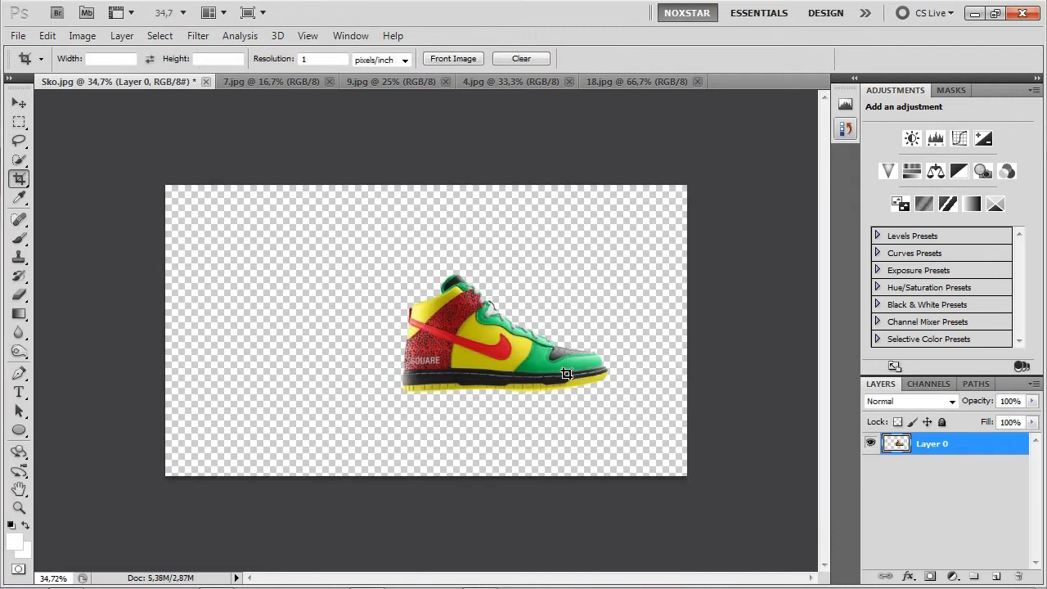
pyautogui.click(18, 103)
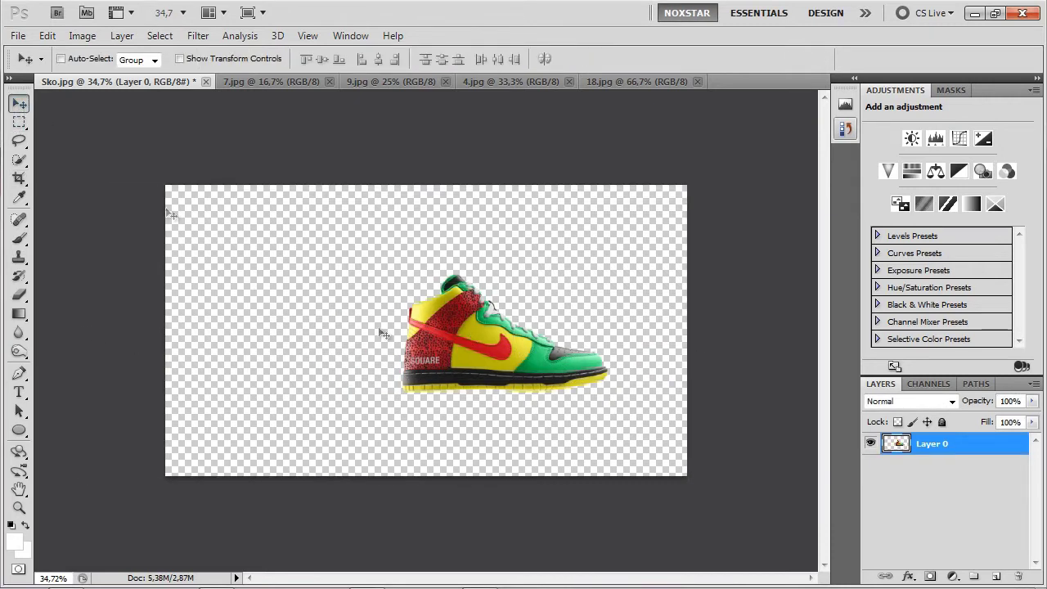
pyautogui.moveTo(434, 355); pyautogui.dragTo(457, 355)
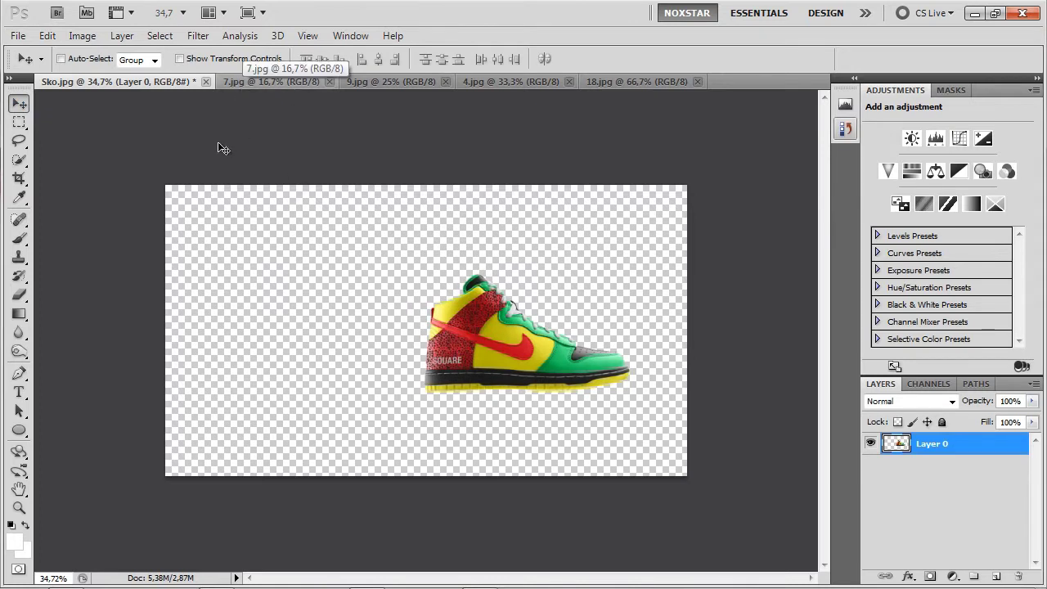
# Copy the entire Bakgrunn.jpg concrete texture into Sko.jpg as a new layer, closing the texture file after copying
pyautogui.hotkey('ctrl', 'o')
pyautogui.doubleClick(623, 233)
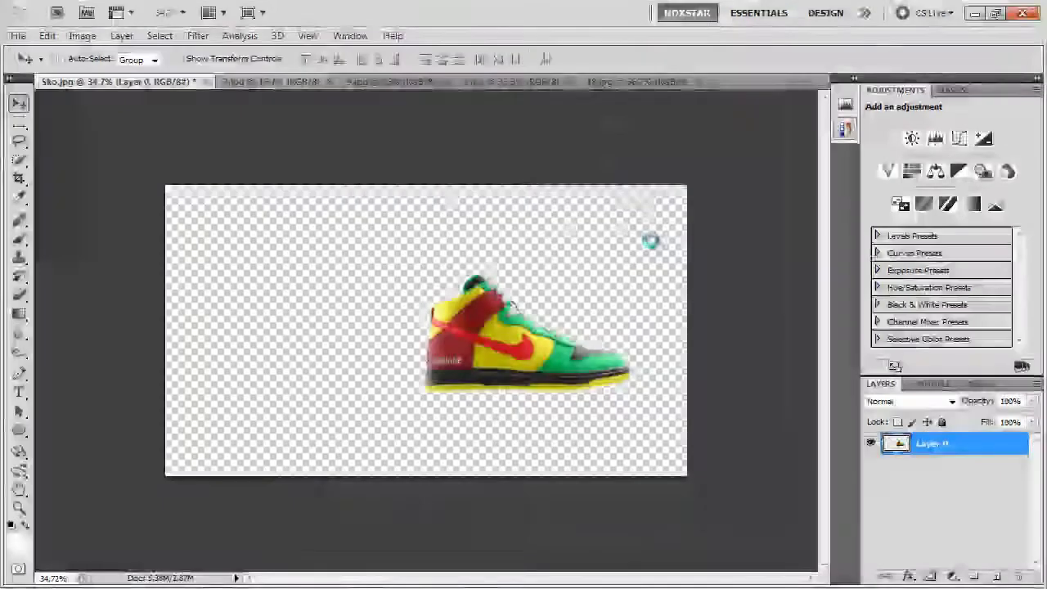
pyautogui.press('m')
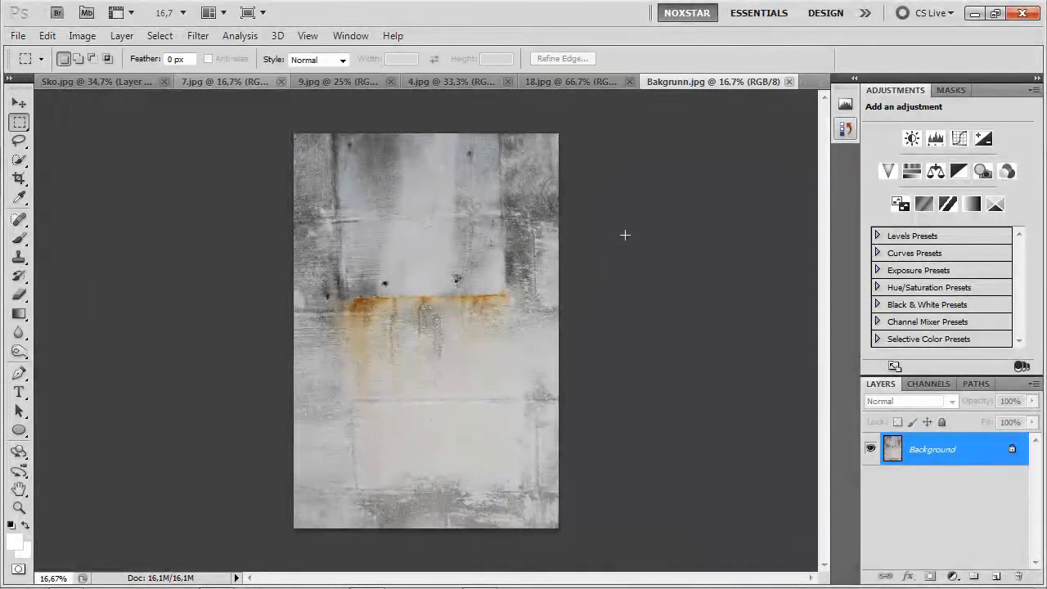
pyautogui.click(19, 122)
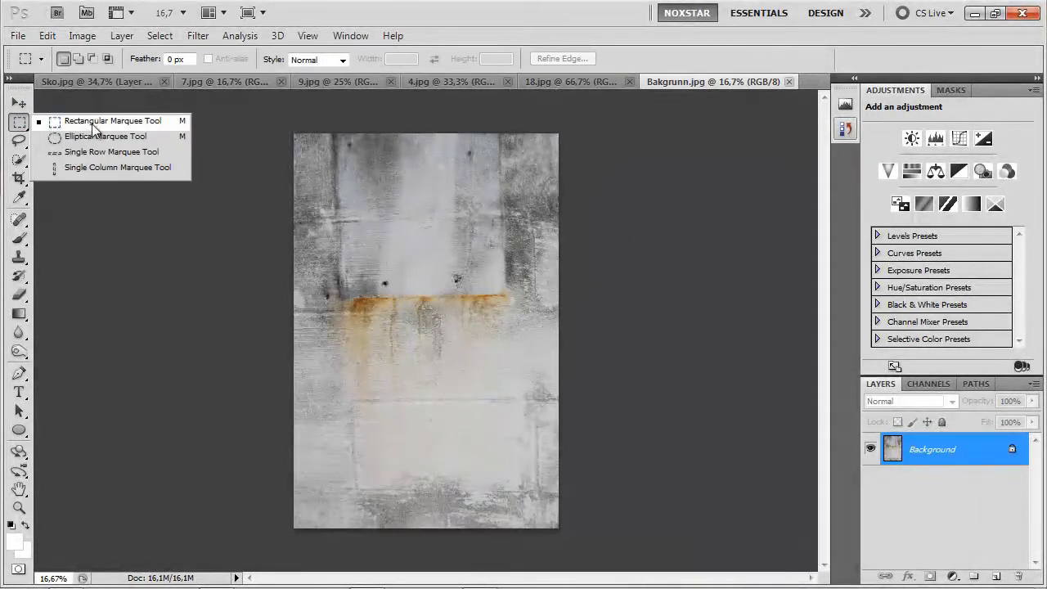
pyautogui.click(92, 126)
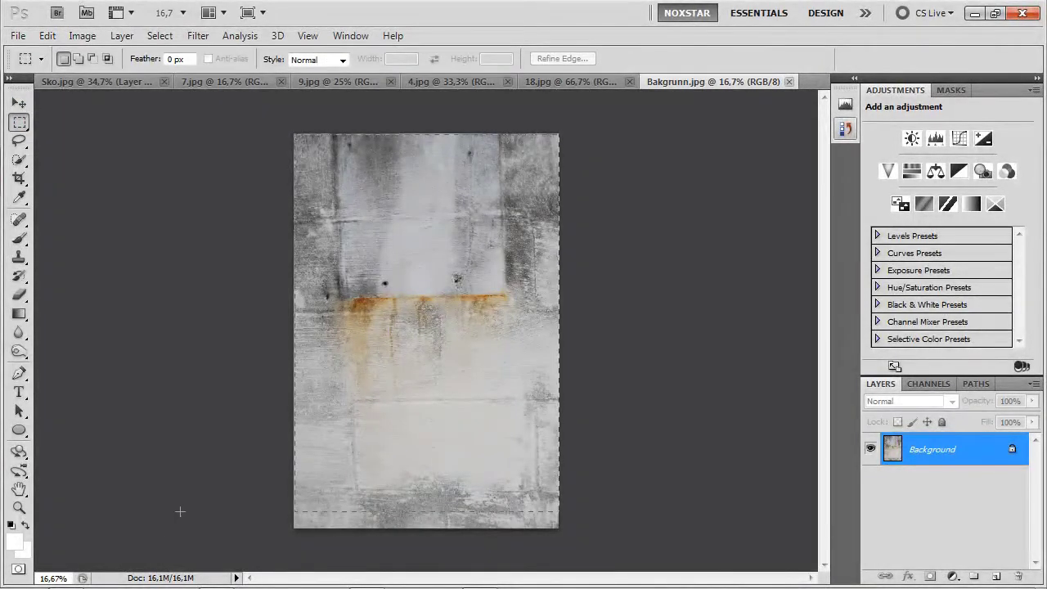
pyautogui.moveTo(180, 511); pyautogui.dragTo(168, 547)
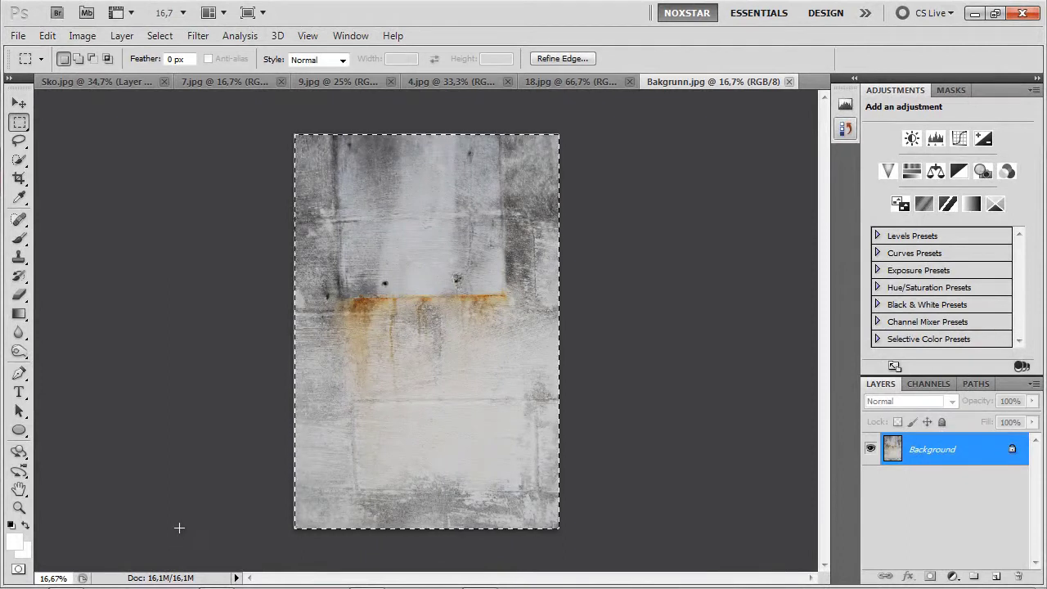
pyautogui.hotkey('ctrl', 'c')
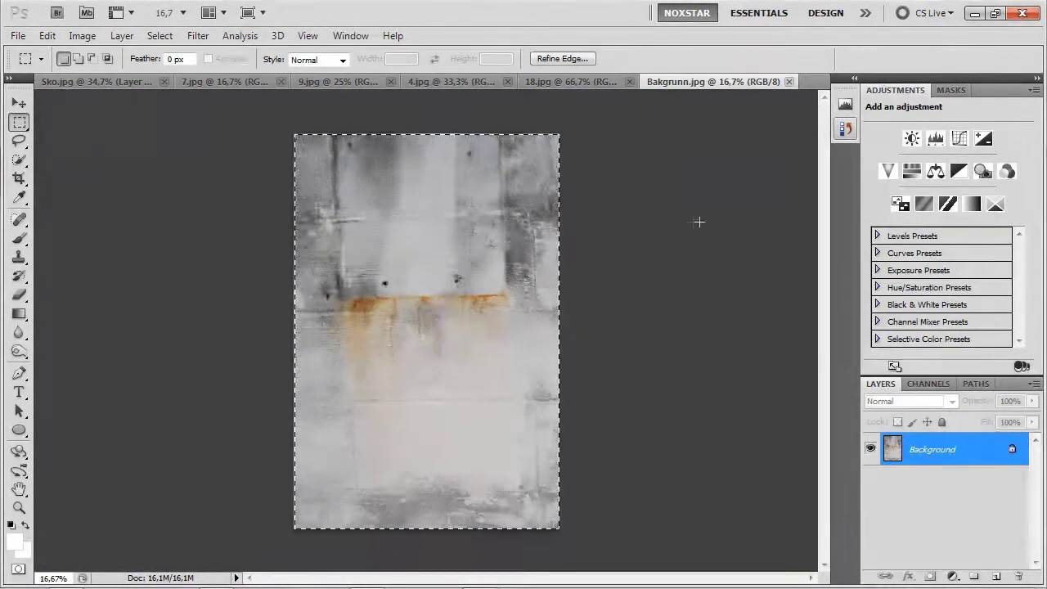
pyautogui.click(789, 81)
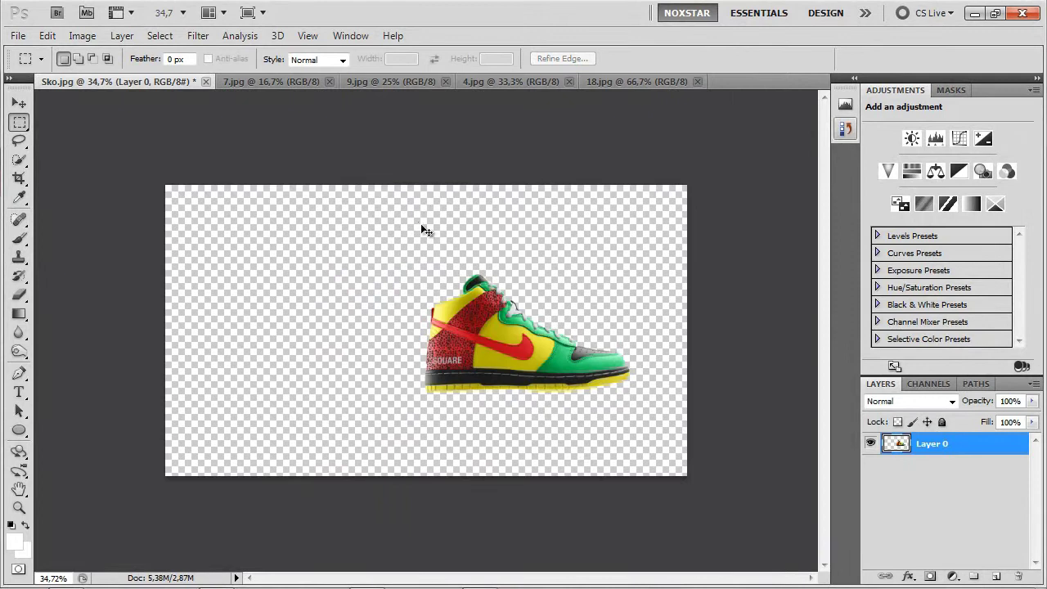
pyautogui.hotkey('ctrl', 'v')
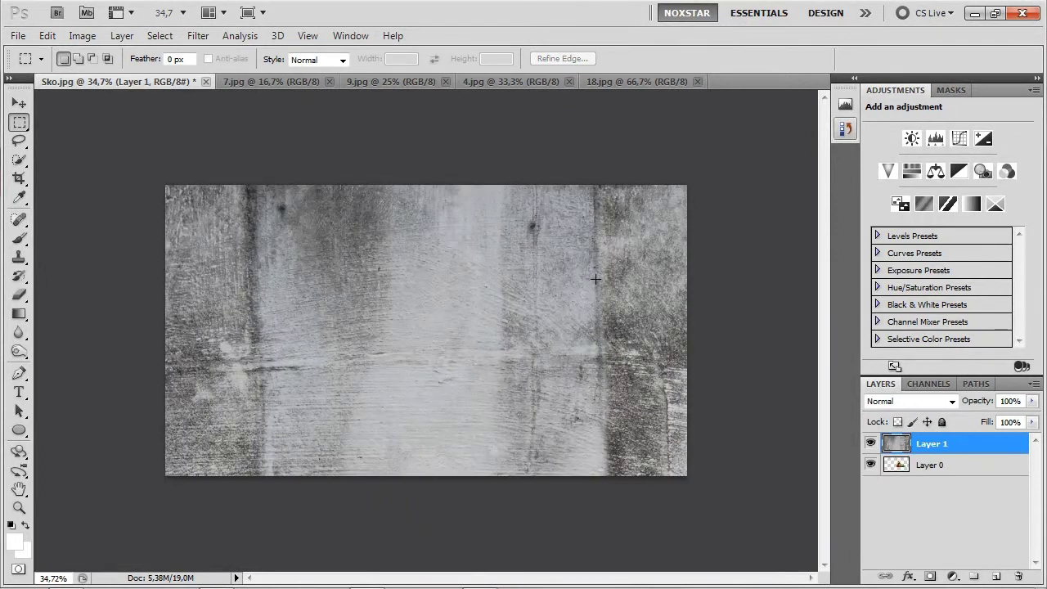
# Rotate the concrete texture layer by -90° with Free Transform and align its lower edge with the canvas bottom
pyautogui.scroll(-5, 667, 308)
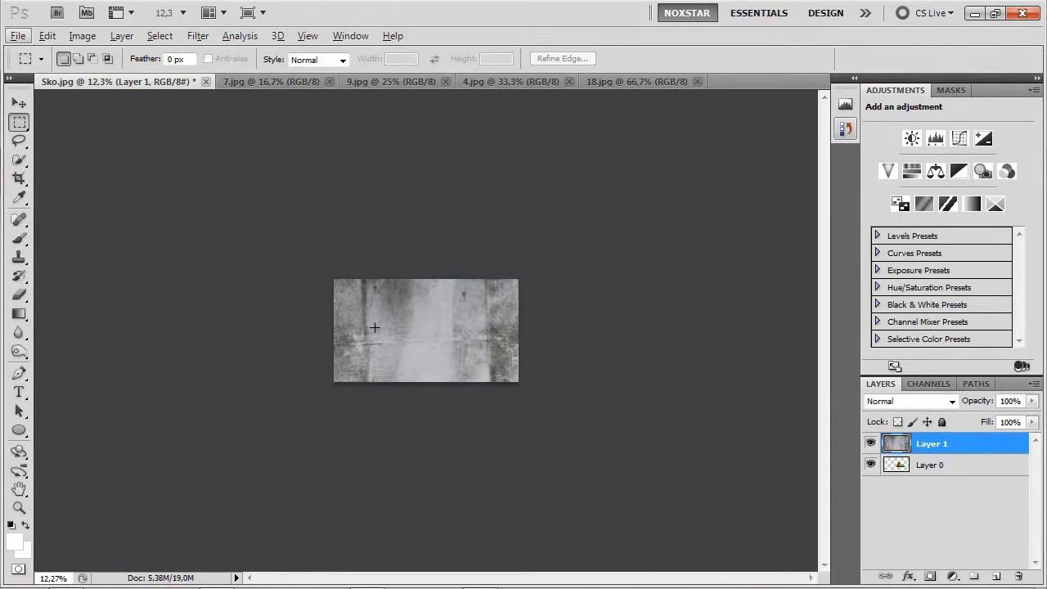
pyautogui.hotkey('ctrl', 't')
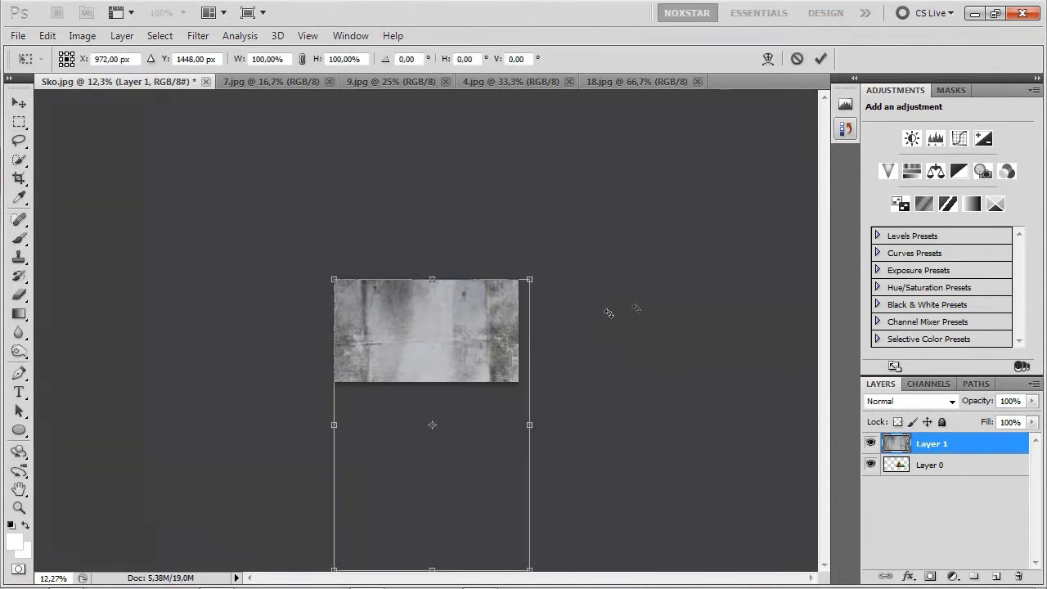
pyautogui.moveTo(608, 313); pyautogui.dragTo(385, 357)
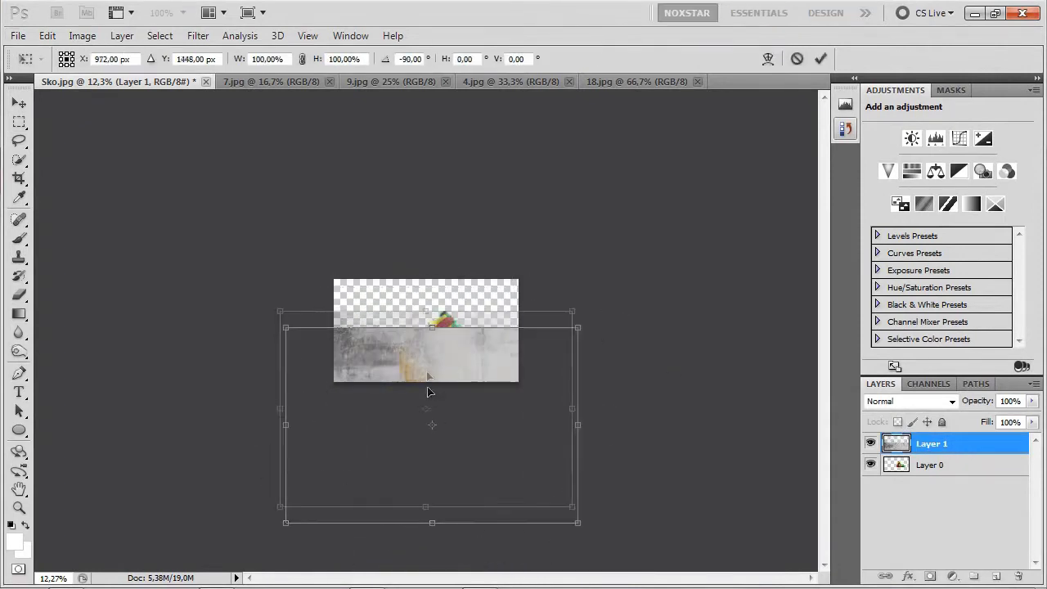
pyautogui.moveTo(427, 392); pyautogui.dragTo(389, 260)
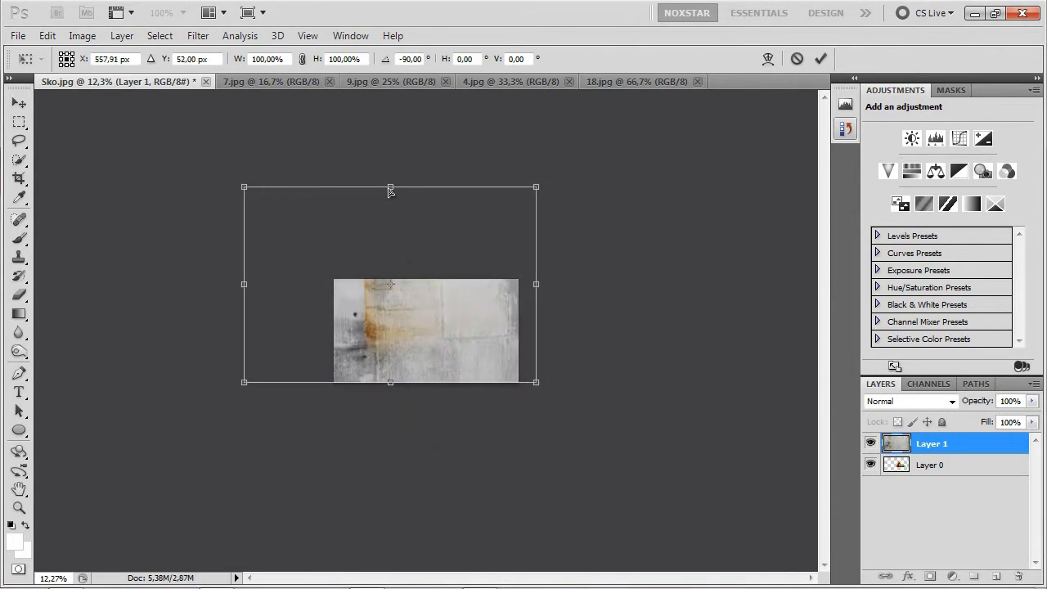
# Compress and skew the concrete texture into a floor plane over the lower part of the canvas, with about 43° horizontal skew
pyautogui.moveTo(390, 191); pyautogui.dragTo(436, 321)
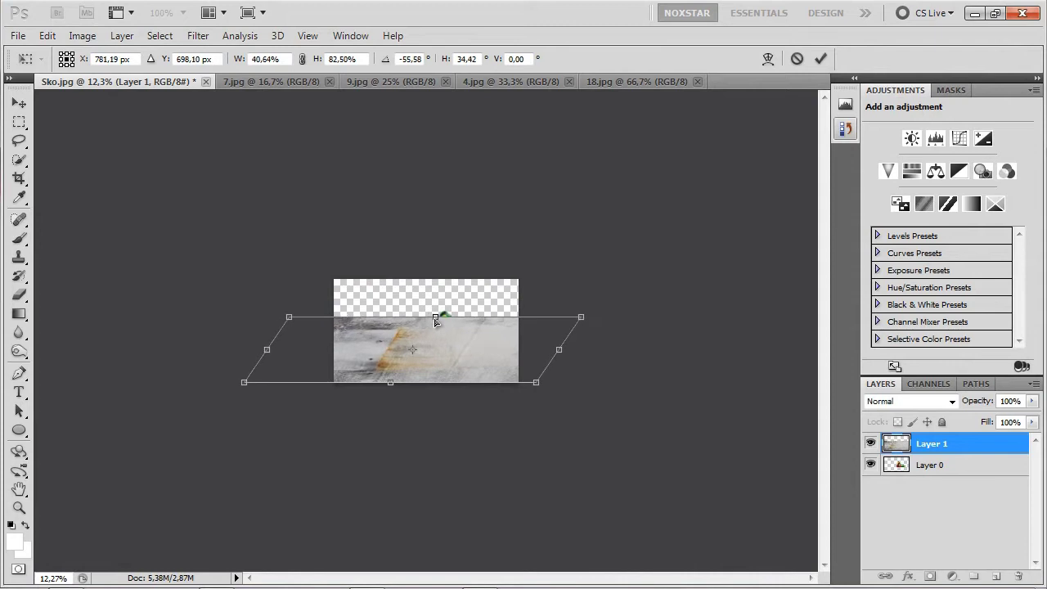
pyautogui.scroll(3, 458, 331)
pyautogui.moveTo(443, 385); pyautogui.dragTo(430, 376)
pyautogui.moveTo(442, 290); pyautogui.dragTo(464, 311)
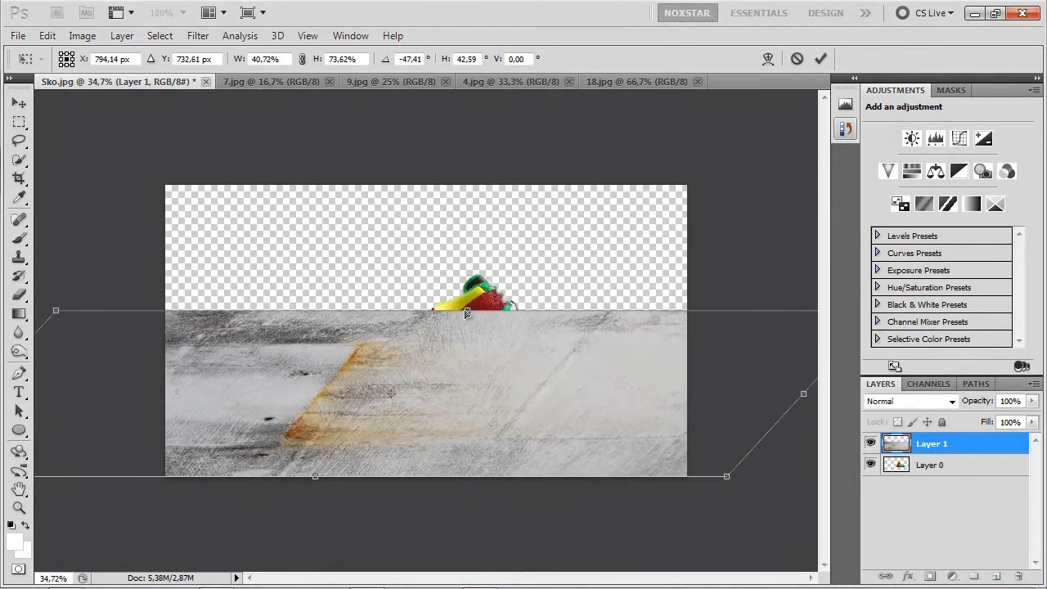
pyautogui.press('Return')
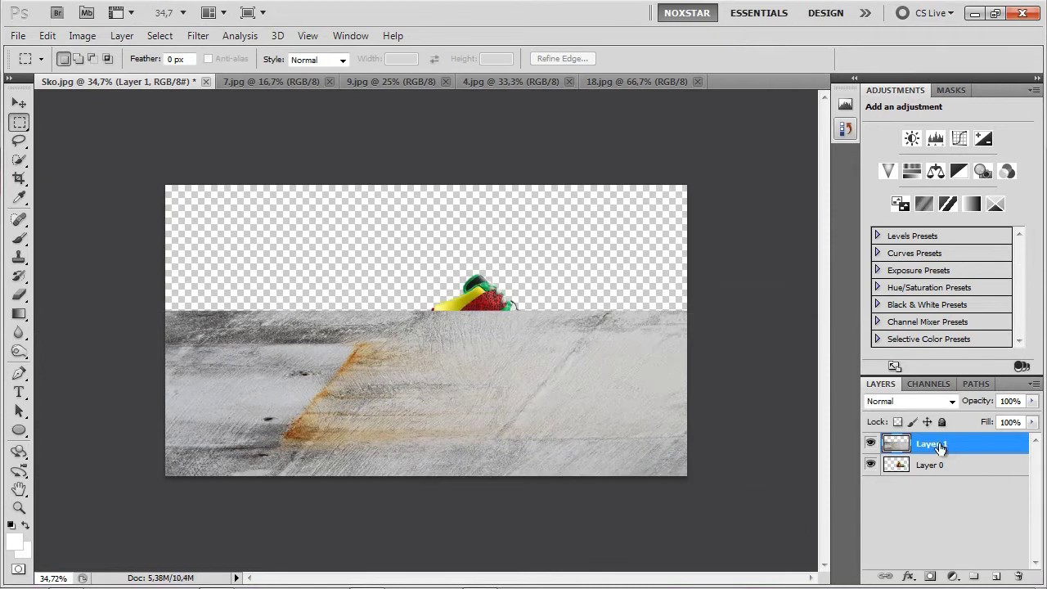
# Duplicate the concrete texture layer and move the copy up and to the right to cover the upper part of the canvas
pyautogui.rightClick(964, 448)
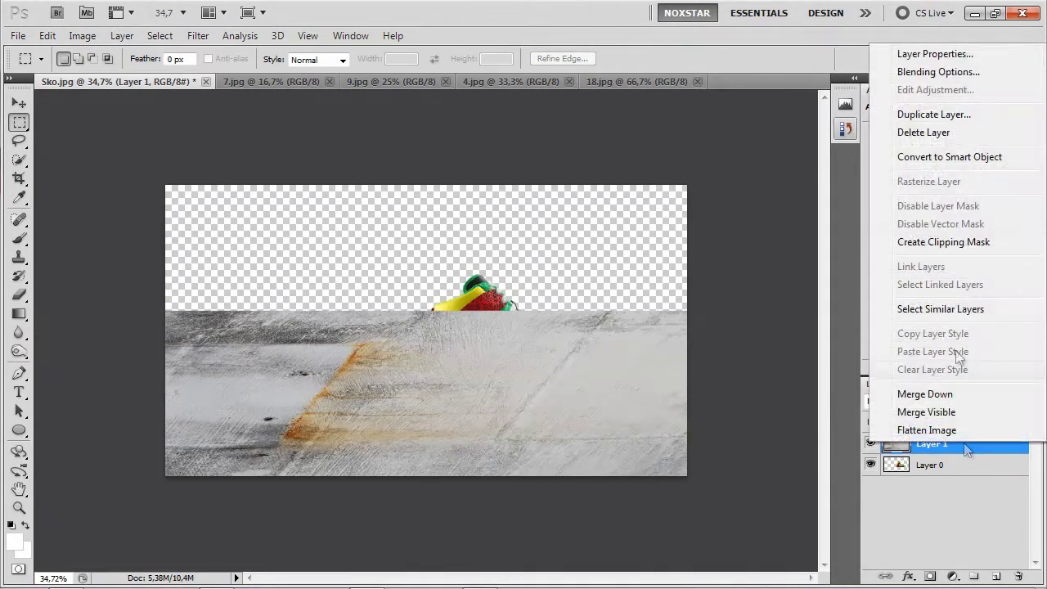
pyautogui.click(964, 113)
pyautogui.press('Return')
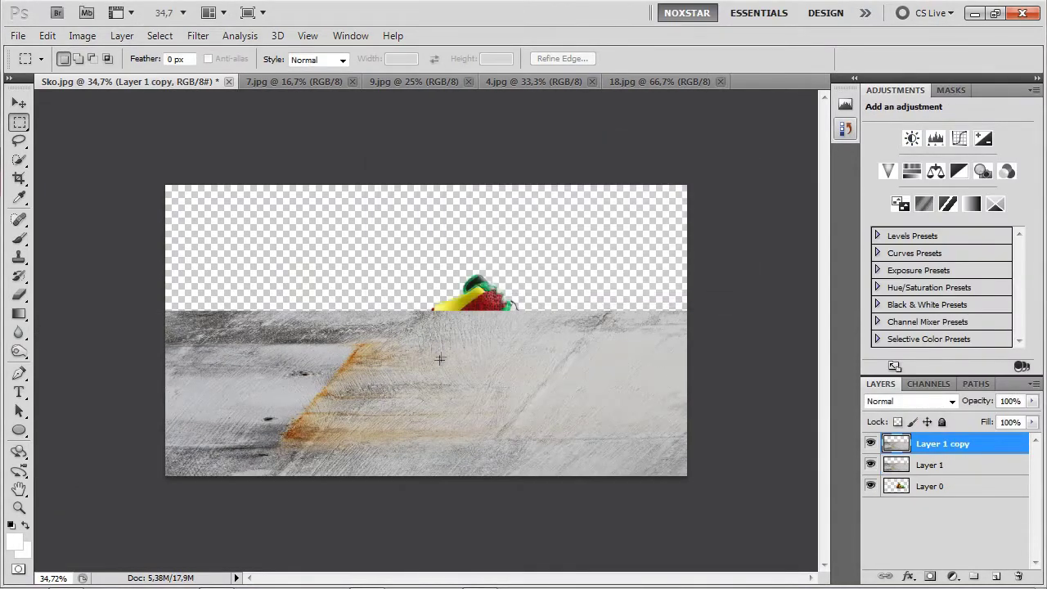
pyautogui.click(20, 103)
pyautogui.moveTo(416, 367); pyautogui.dragTo(564, 268)
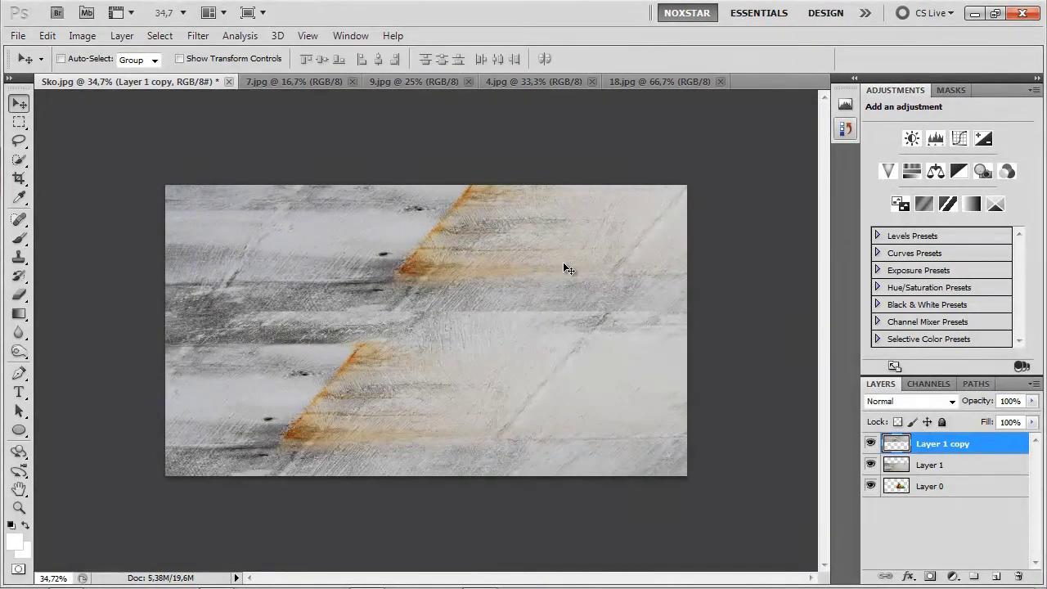
pyautogui.hotkey('shift', 'Right')
pyautogui.hotkey('shift', 'Right')
# Place the shoe layer above both concrete texture layers and move the shoe slightly up
pyautogui.moveTo(935, 487); pyautogui.dragTo(936, 442)
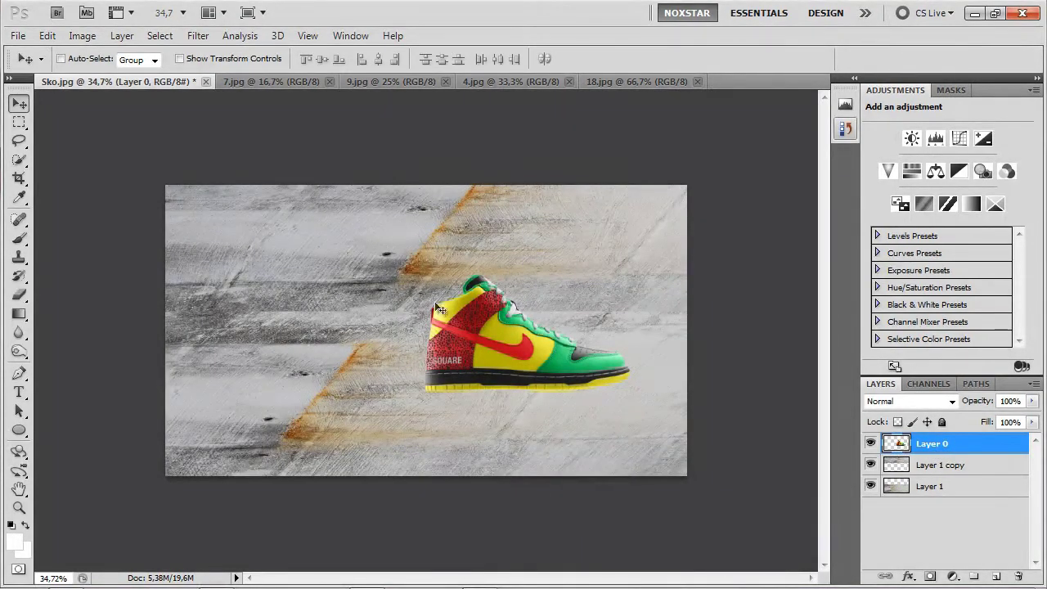
pyautogui.moveTo(491, 359); pyautogui.dragTo(493, 337)
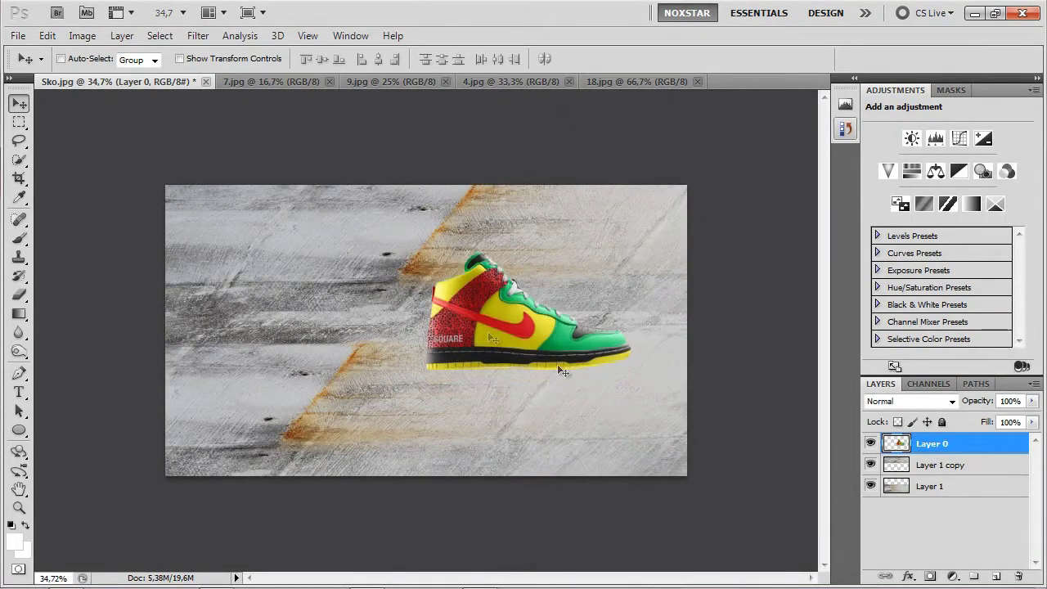
# Duplicate the shoe layer, flip the copy vertically, and place it directly beneath the sole as a mirrored reflection
pyautogui.rightClick(925, 450)
pyautogui.click(910, 497)
pyautogui.hotkey('ctrl', 'j')
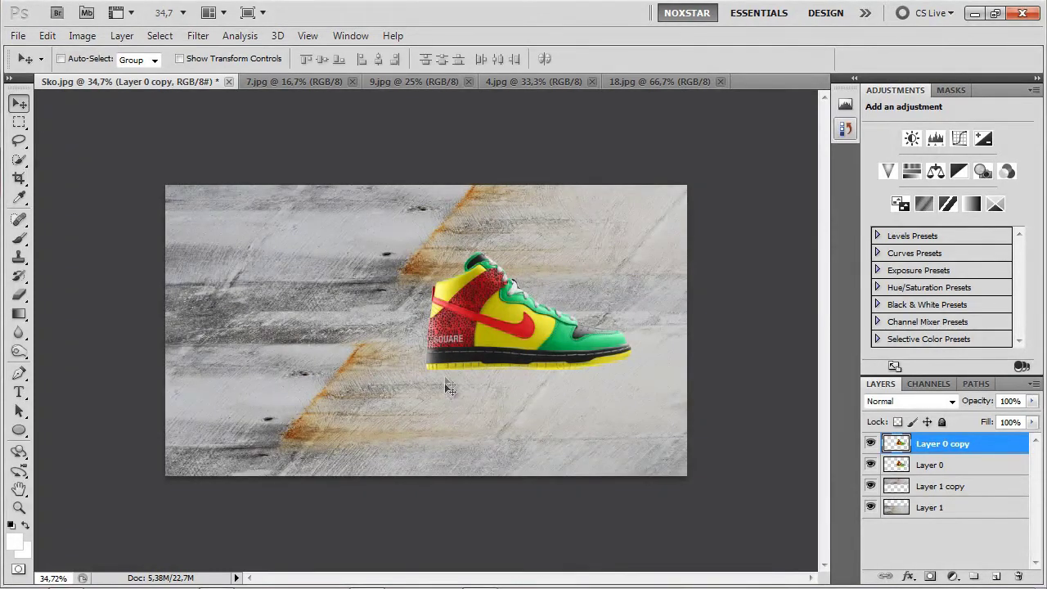
pyautogui.click(46, 36)
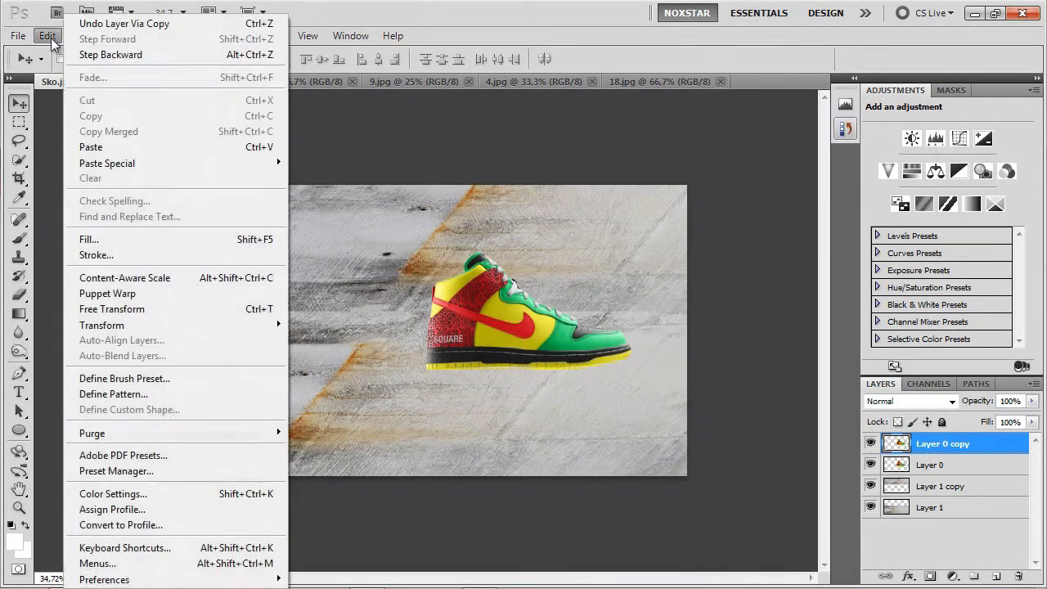
pyautogui.click(112, 309)
pyautogui.rightClick(481, 311)
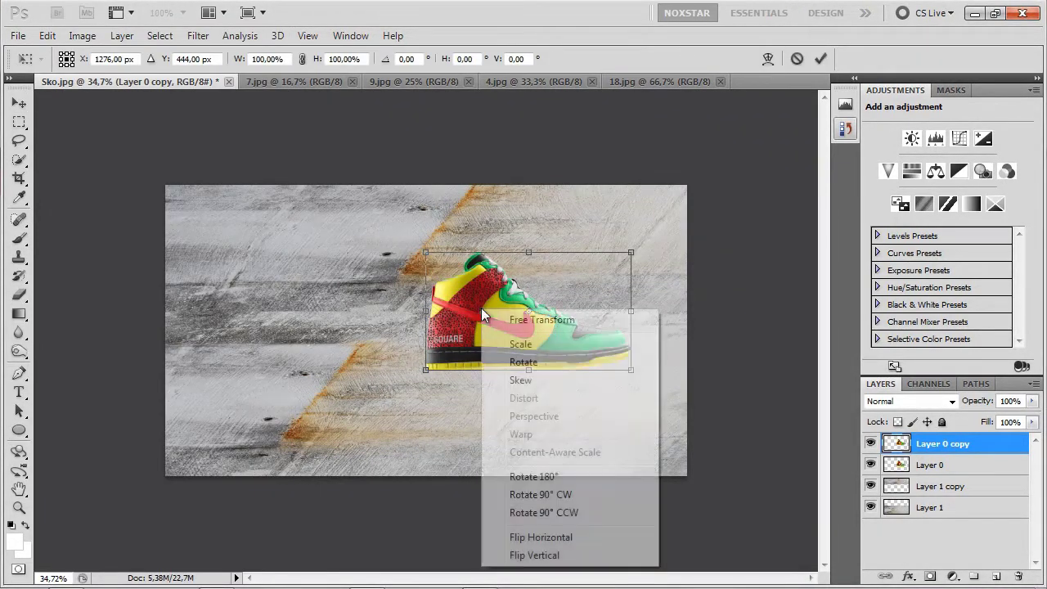
pyautogui.click(545, 556)
pyautogui.moveTo(463, 339); pyautogui.dragTo(481, 429)
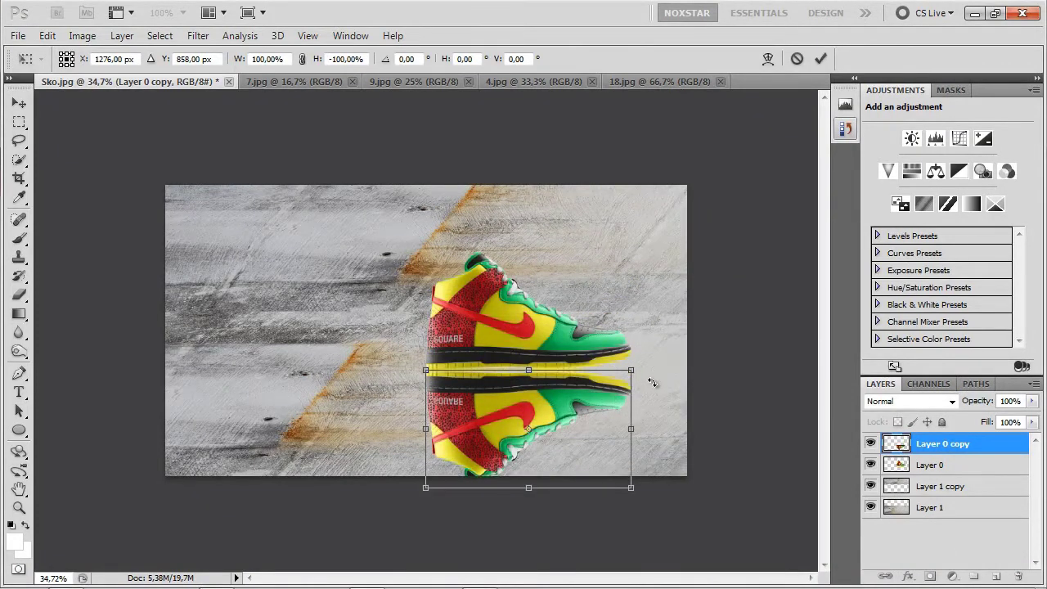
pyautogui.press('Return')
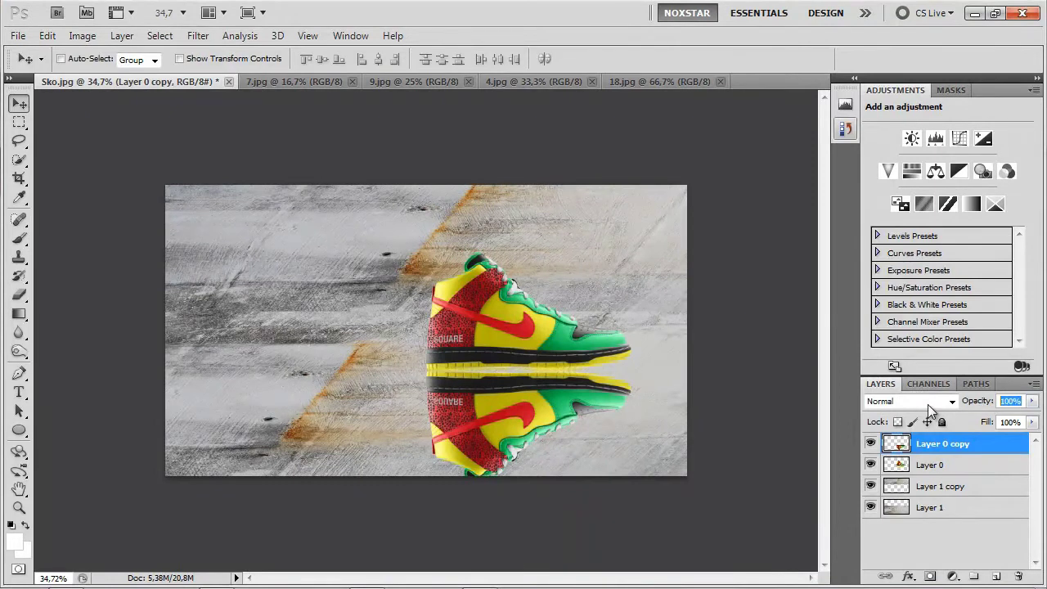
# Set the opacity of the flipped shoe layer to 30%
pyautogui.write('40')
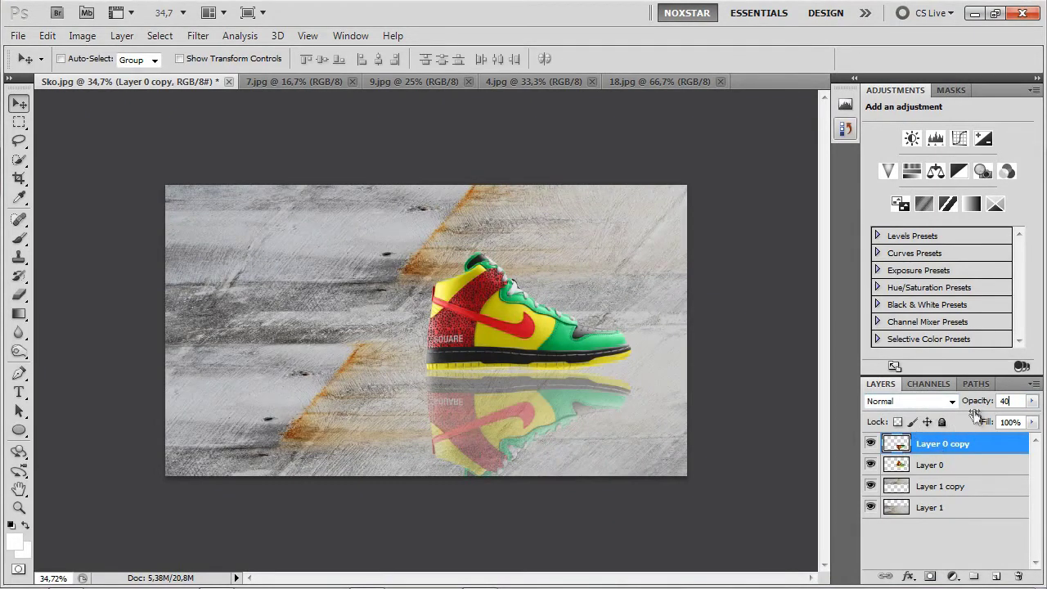
pyautogui.moveTo(1018, 399); pyautogui.dragTo(956, 407)
pyautogui.write('30')
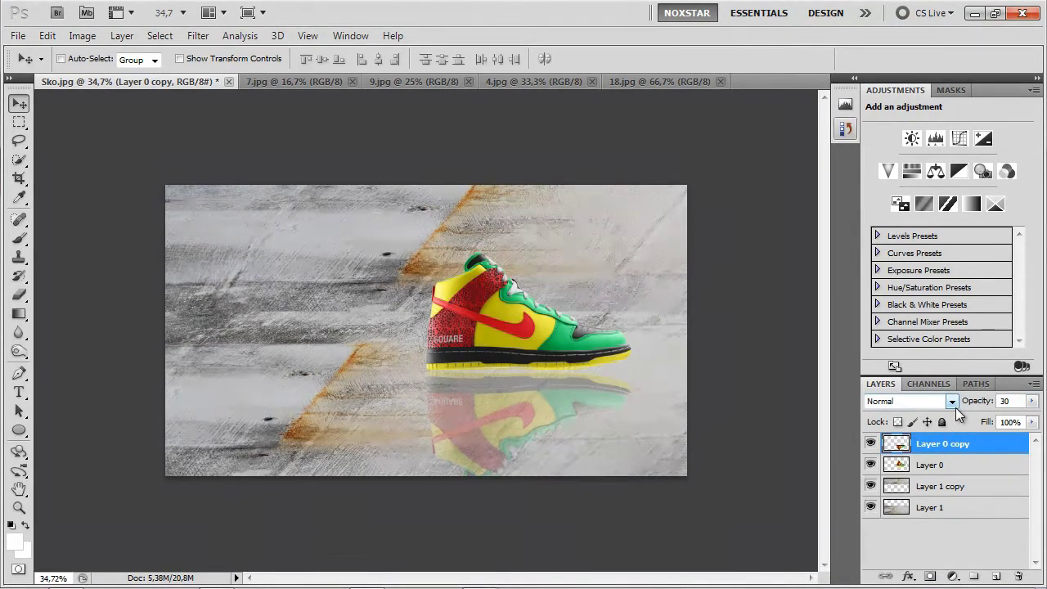
# Move the shoe and its reflection together up and to the right, and set the shoe layer's opacity to 100%
pyautogui.keyDown('shift'); pyautogui.click(927, 465); pyautogui.keyUp('shift')
pyautogui.moveTo(507, 353); pyautogui.dragTo(535, 300)
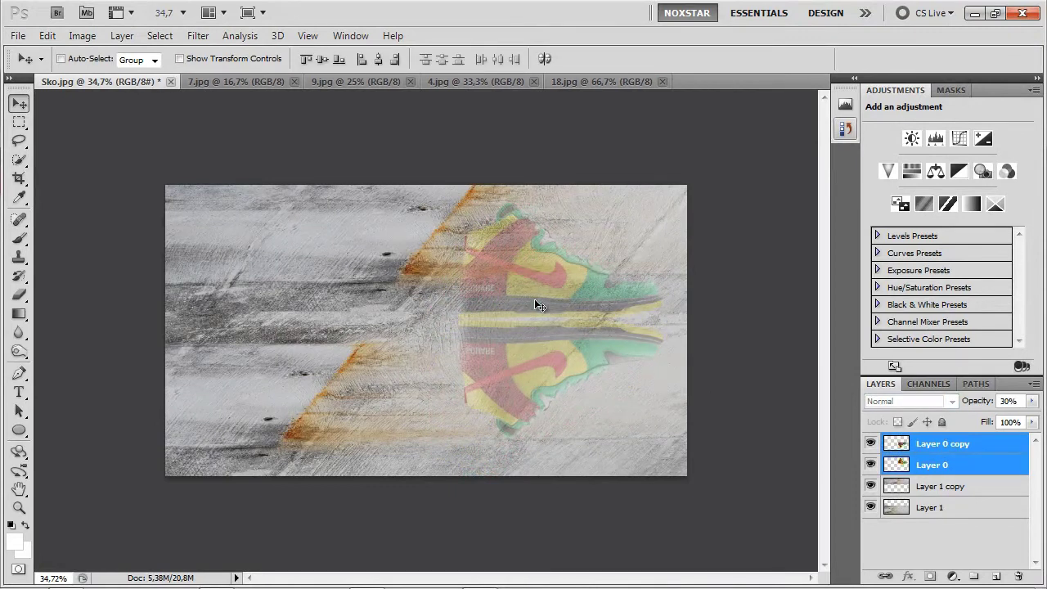
pyautogui.click(943, 465)
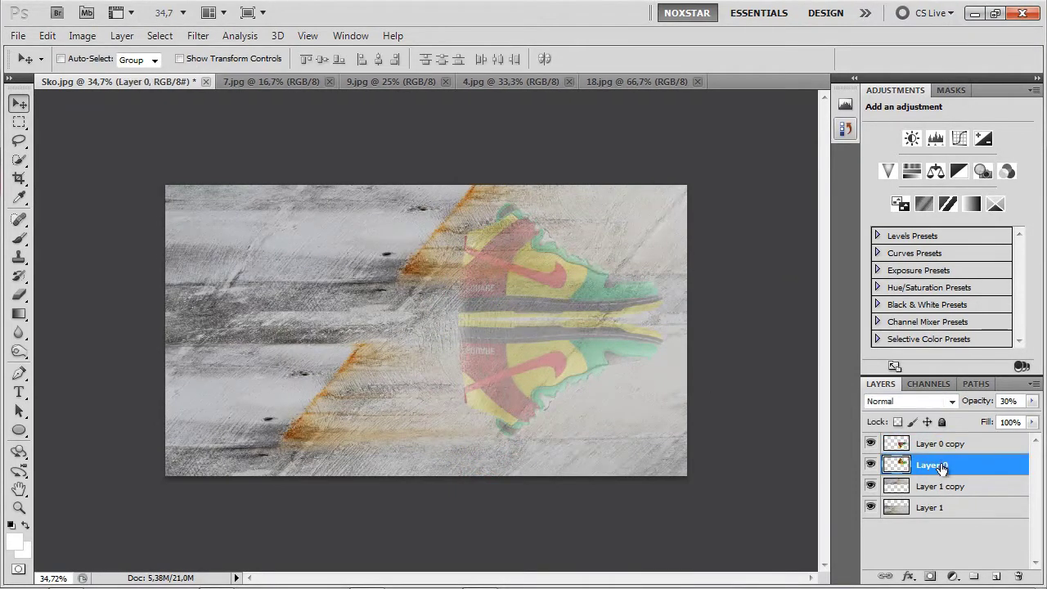
pyautogui.press('0')
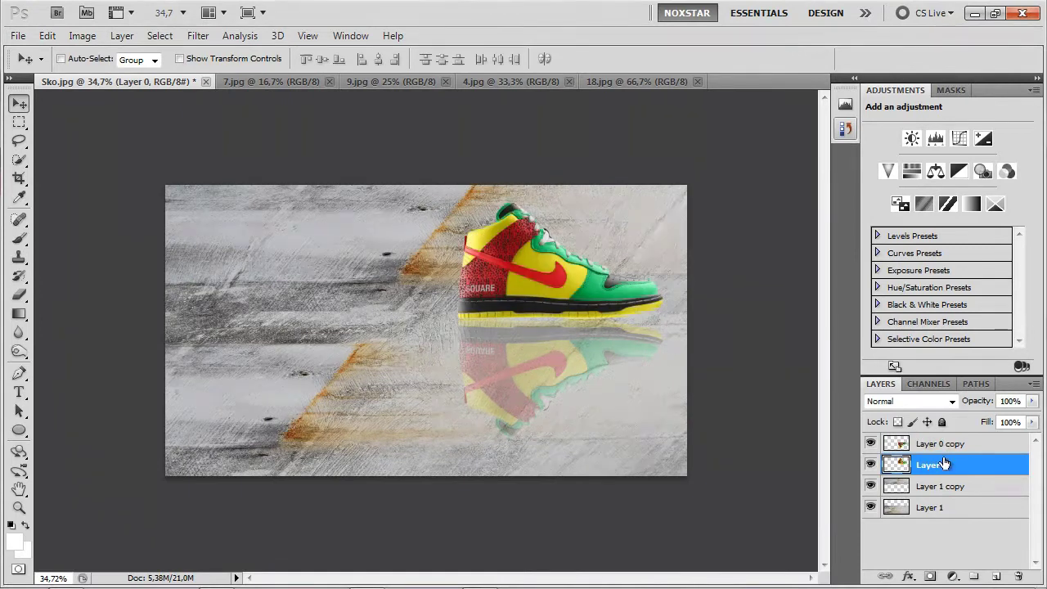
# Move all four layers together down and to the left so the shoe sits lower in the frame
pyautogui.keyDown('shift'); pyautogui.click(940, 445); pyautogui.keyUp('shift')
pyautogui.keyDown('shift'); pyautogui.click(933, 487); pyautogui.keyUp('shift')
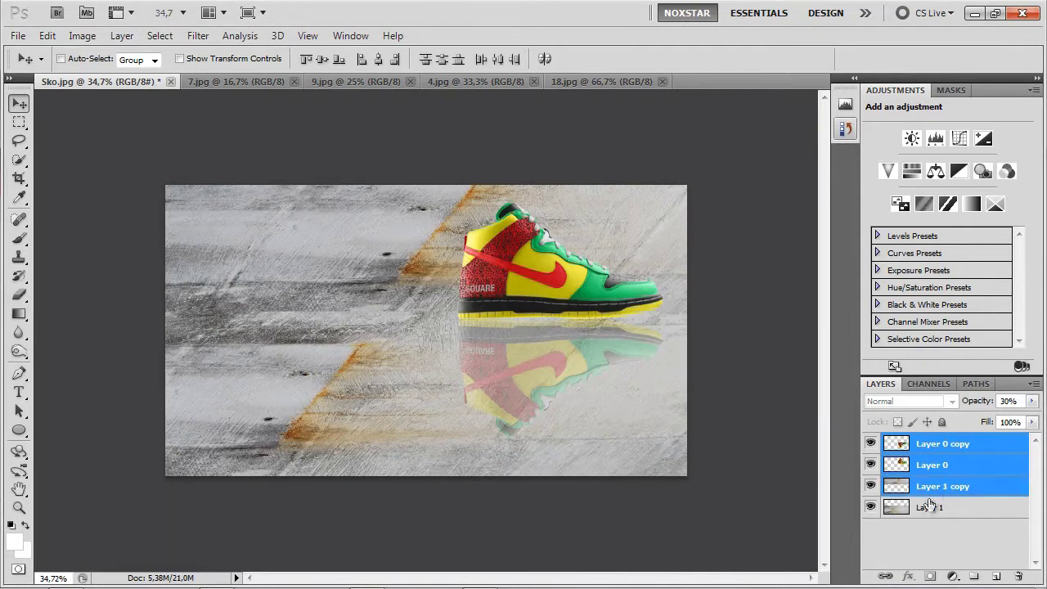
pyautogui.keyDown('shift'); pyautogui.click(933, 507); pyautogui.keyUp('shift')
pyautogui.moveTo(579, 309); pyautogui.dragTo(516, 342)
# Select only the shoe and its reflection and nudge them down slightly against the concrete background
pyautogui.click(941, 472)
pyautogui.keyDown('shift'); pyautogui.click(941, 445); pyautogui.keyUp('shift')
pyautogui.press('Down')
pyautogui.press('Down')
pyautogui.press('Down')
pyautogui.press('Down')
pyautogui.press('Down')
pyautogui.press('Down')
pyautogui.press('Down')
pyautogui.press('Down')
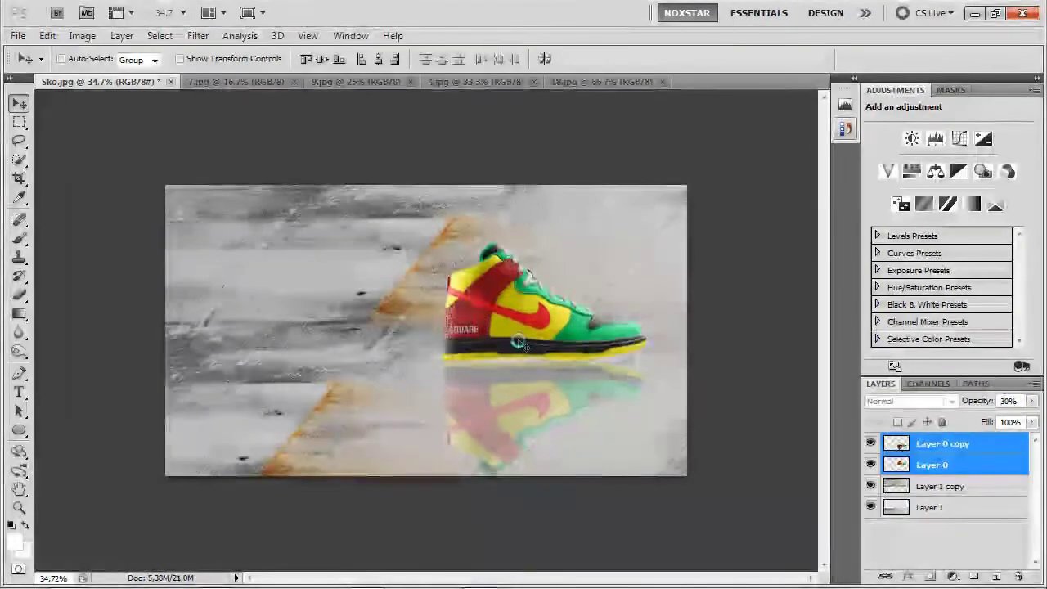
# Merge the two concrete texture layers into a single background layer
pyautogui.click(928, 523)
pyautogui.click(929, 508)
pyautogui.keyDown('shift'); pyautogui.click(934, 487); pyautogui.keyUp('shift')
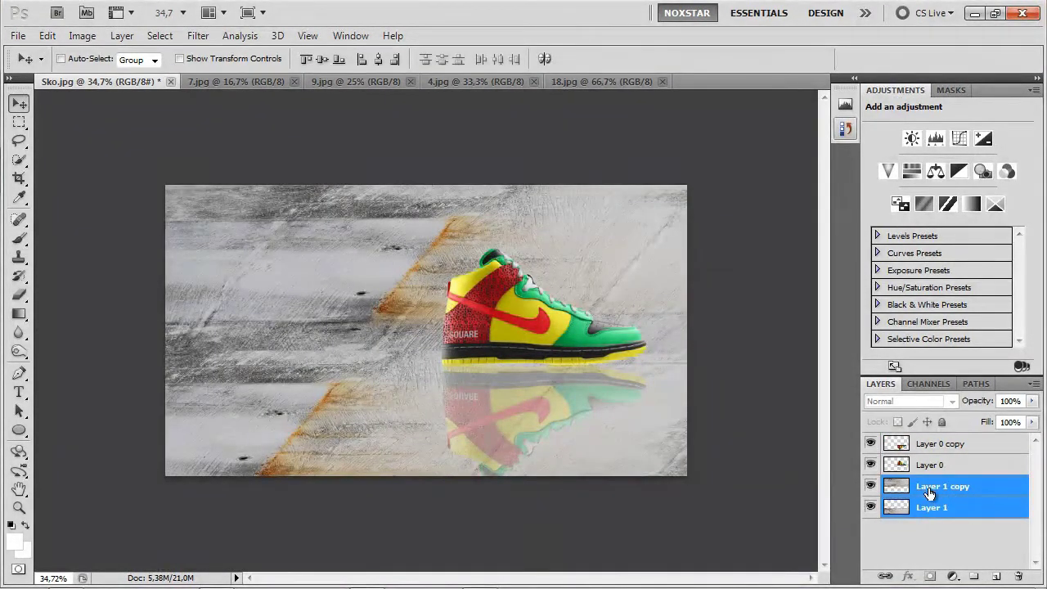
pyautogui.click(933, 559)
pyautogui.click(932, 506)
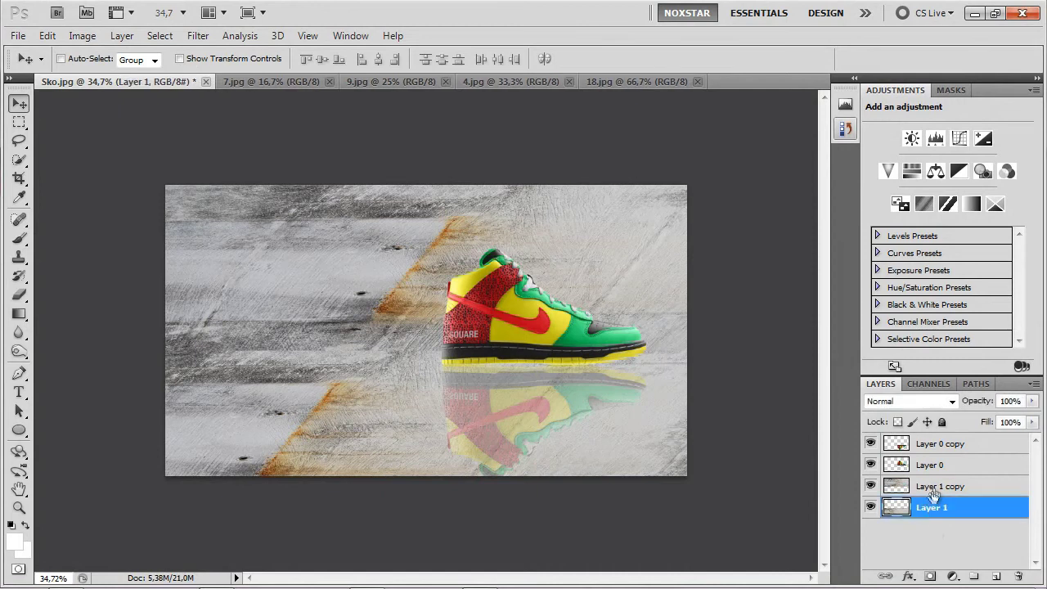
pyautogui.keyDown('shift'); pyautogui.click(934, 489); pyautogui.keyUp('shift')
pyautogui.rightClick(934, 488)
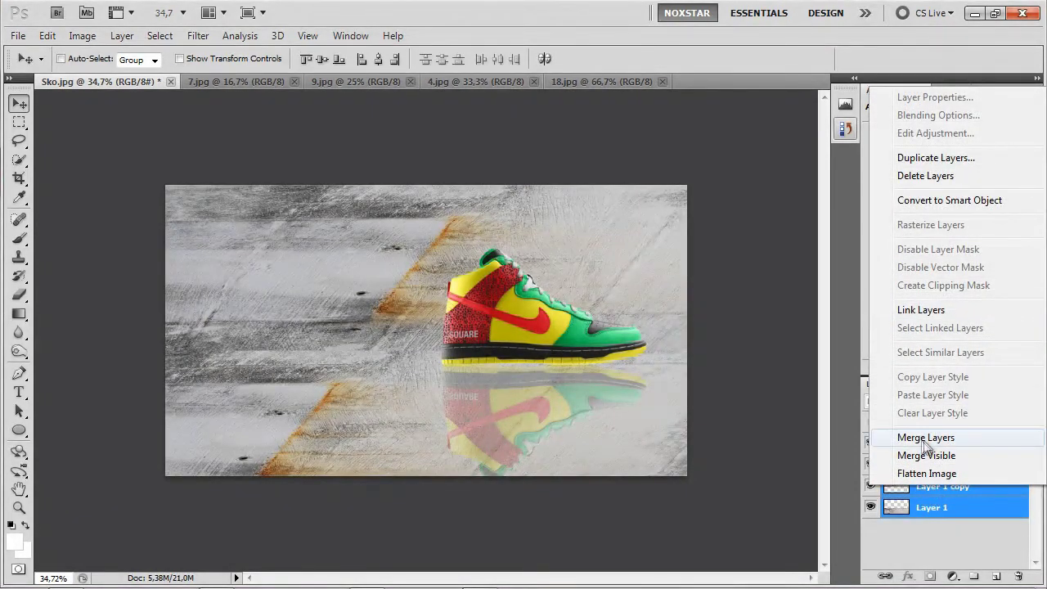
pyautogui.click(913, 536)
pyautogui.click(941, 509)
pyautogui.keyDown('shift'); pyautogui.click(945, 489); pyautogui.keyUp('shift')
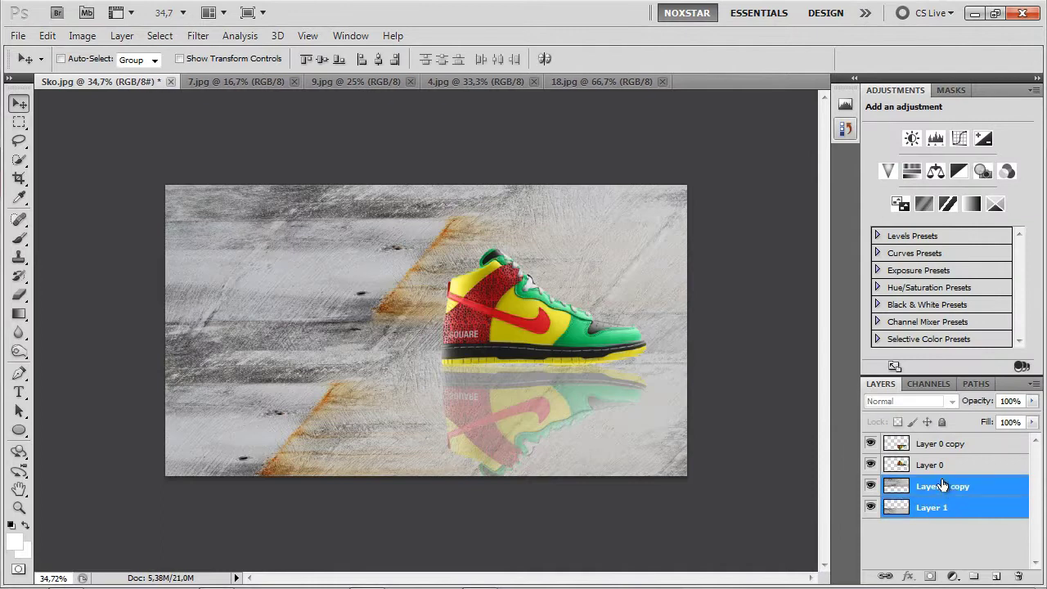
pyautogui.hotkey('ctrl', 'e')
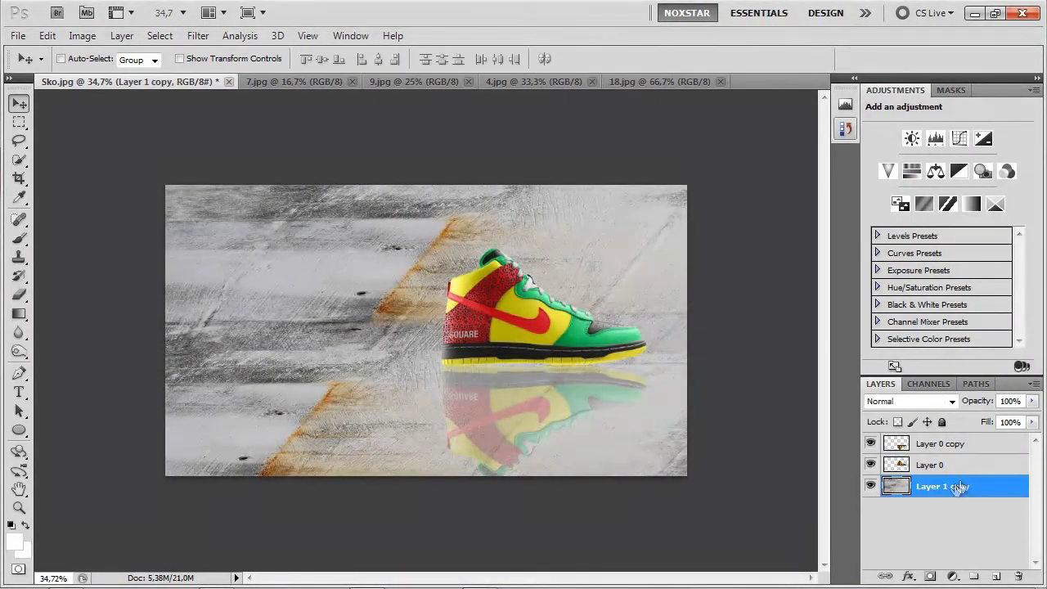
# Darken the lower part of the concrete background, including around the reflection, with broad Burn tool strokes
pyautogui.click(19, 352)
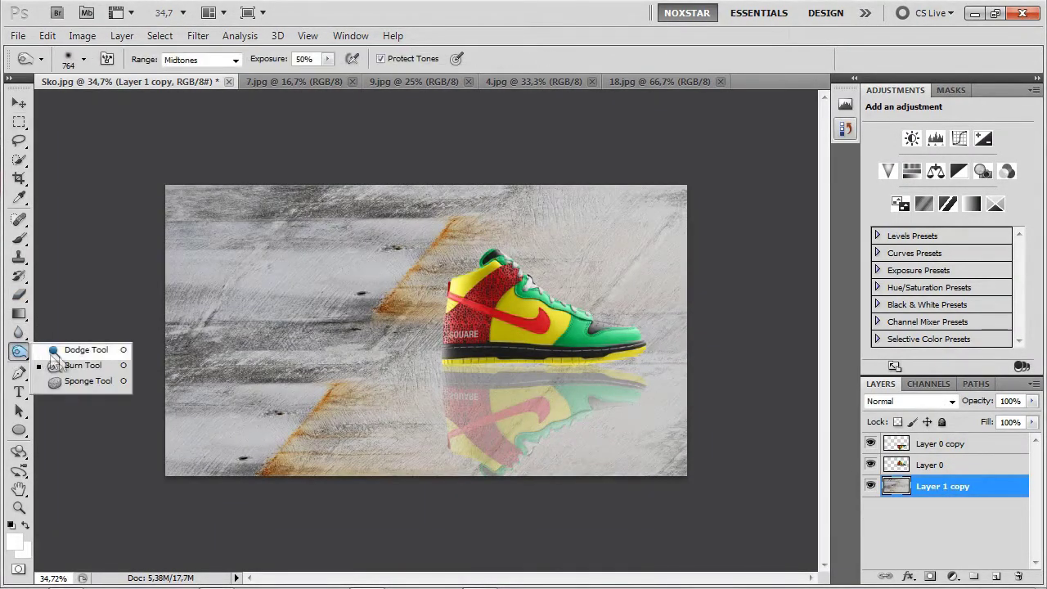
pyautogui.click(82, 368)
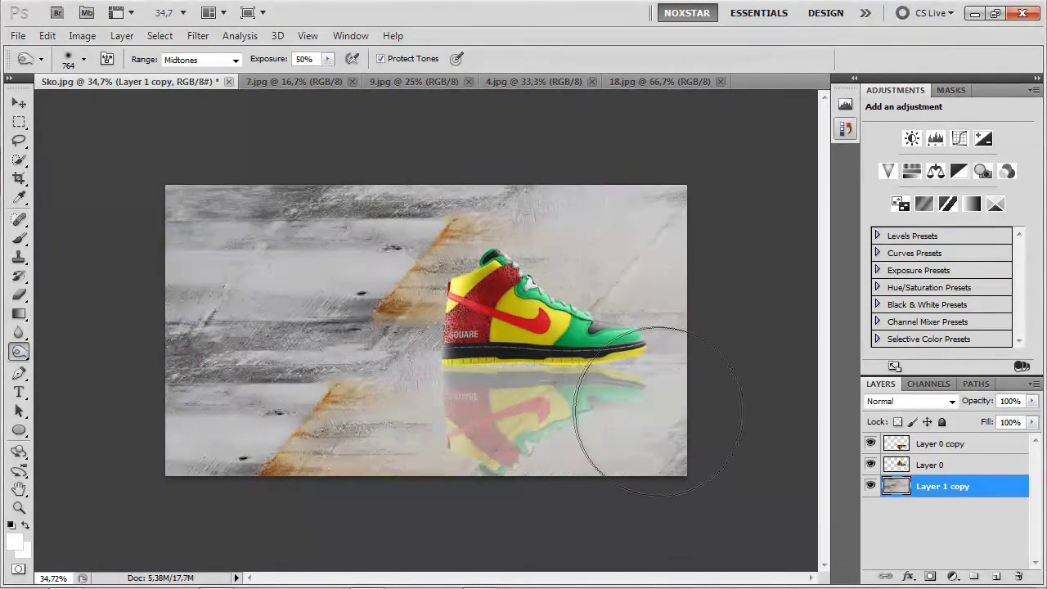
pyautogui.moveTo(740, 478); pyautogui.dragTo(92, 488)
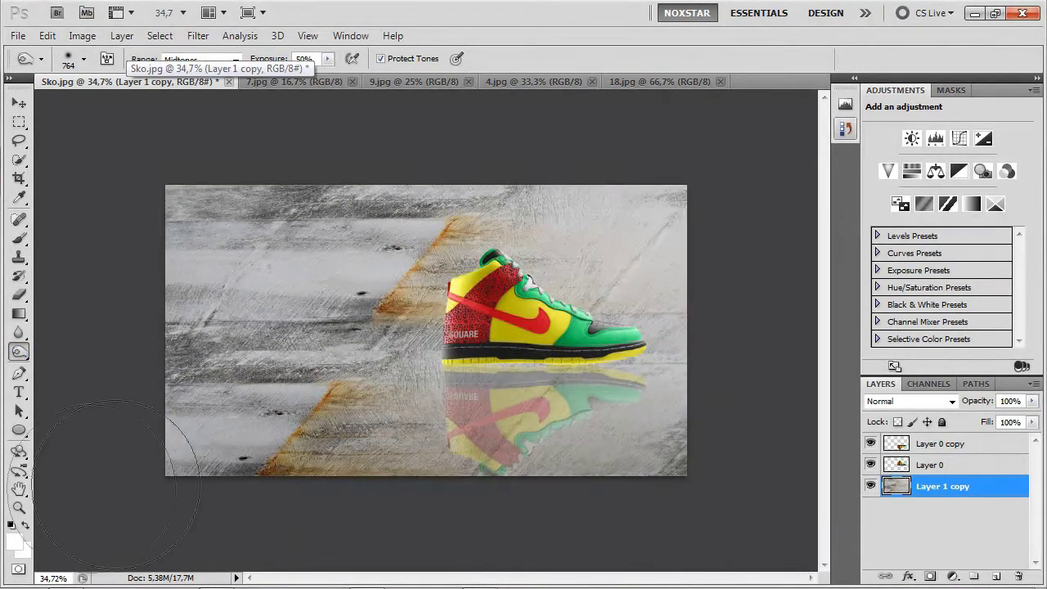
pyautogui.moveTo(681, 468); pyautogui.dragTo(564, 429)
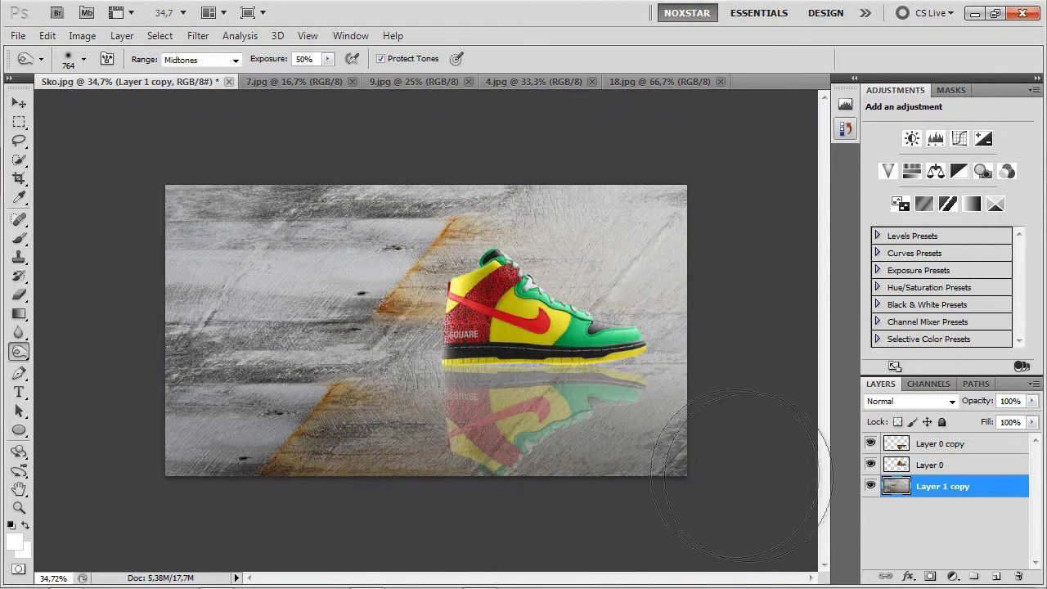
pyautogui.moveTo(630, 441); pyautogui.dragTo(647, 393)
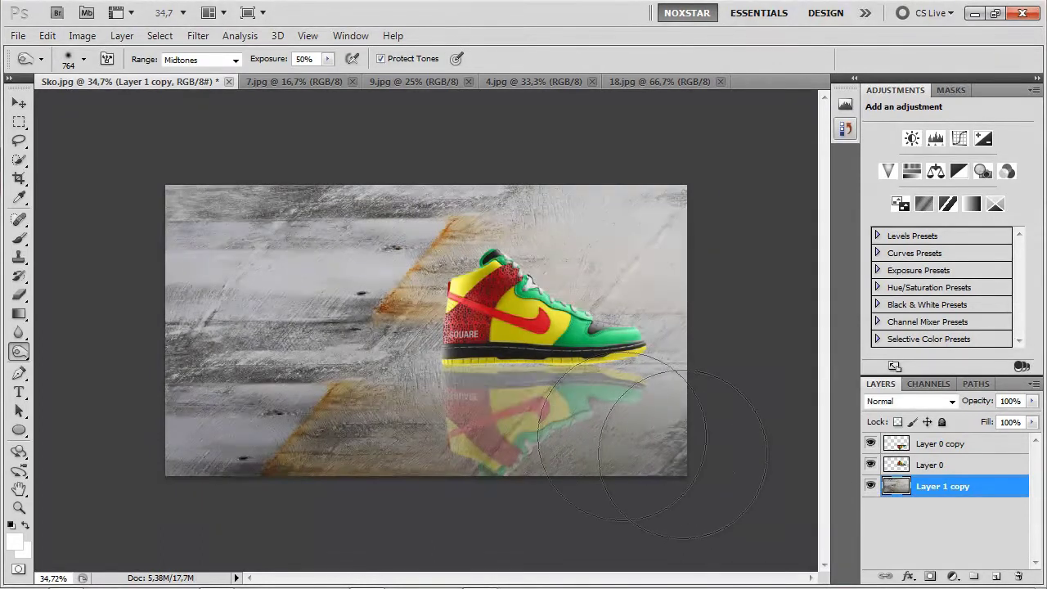
# Brighten the upper concrete area behind the shoe with the Dodge tool
pyautogui.rightClick(20, 352)
pyautogui.click(69, 348)
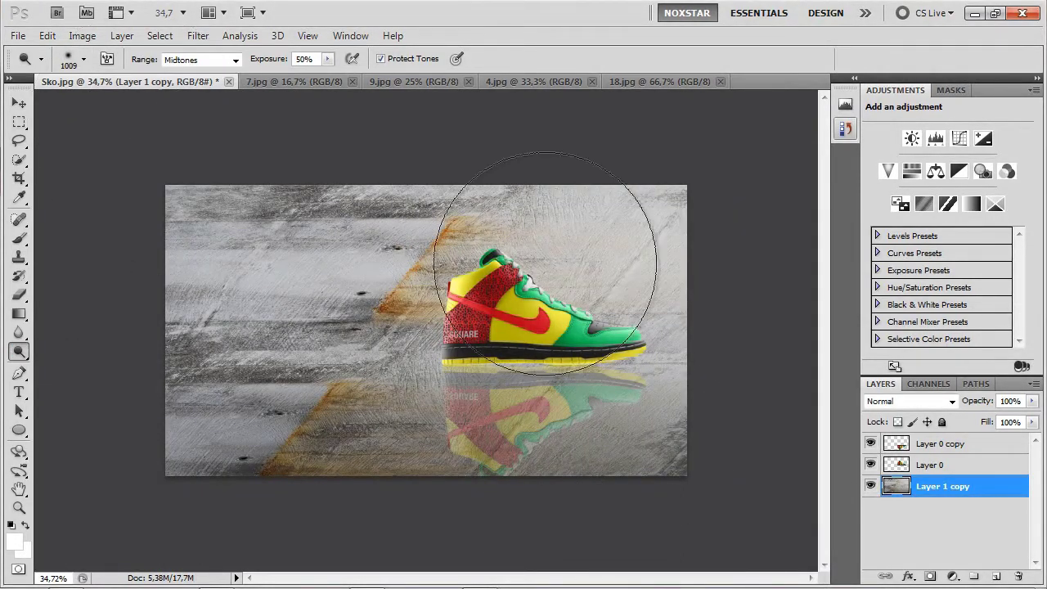
pyautogui.moveTo(650, 239)
pyautogui.mouseDown()
pyautogui.moveTo(131, 270)
pyautogui.moveTo(695, 257)
pyautogui.moveTo(269, 280)
pyautogui.moveTo(489, 263)
pyautogui.mouseUp()
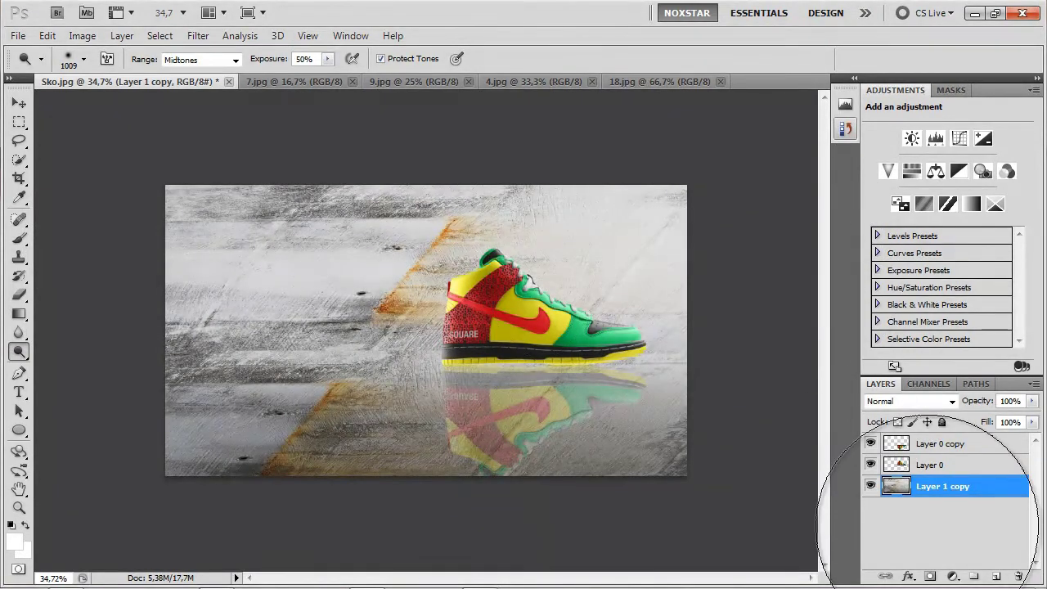
# Select the shoe and reflection layers together and fine-tune their position, checking the sole up close
pyautogui.click(983, 465)
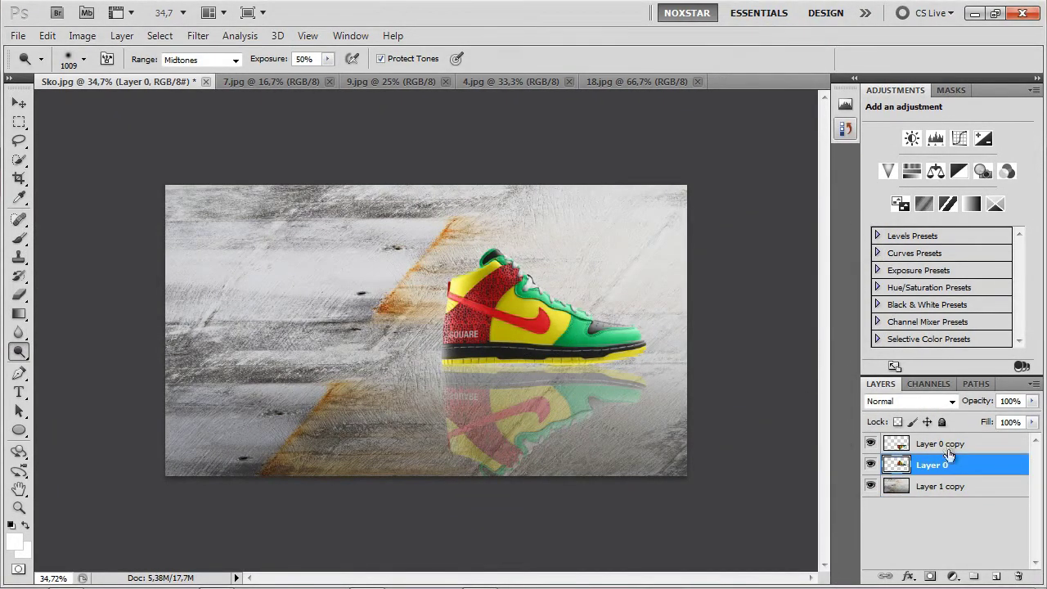
pyautogui.keyDown('shift'); pyautogui.click(974, 443); pyautogui.keyUp('shift')
pyautogui.press('v')
pyautogui.moveTo(537, 341)
pyautogui.mouseDown()
pyautogui.moveTo(520, 337)
pyautogui.moveTo(536, 344)
pyautogui.mouseUp()
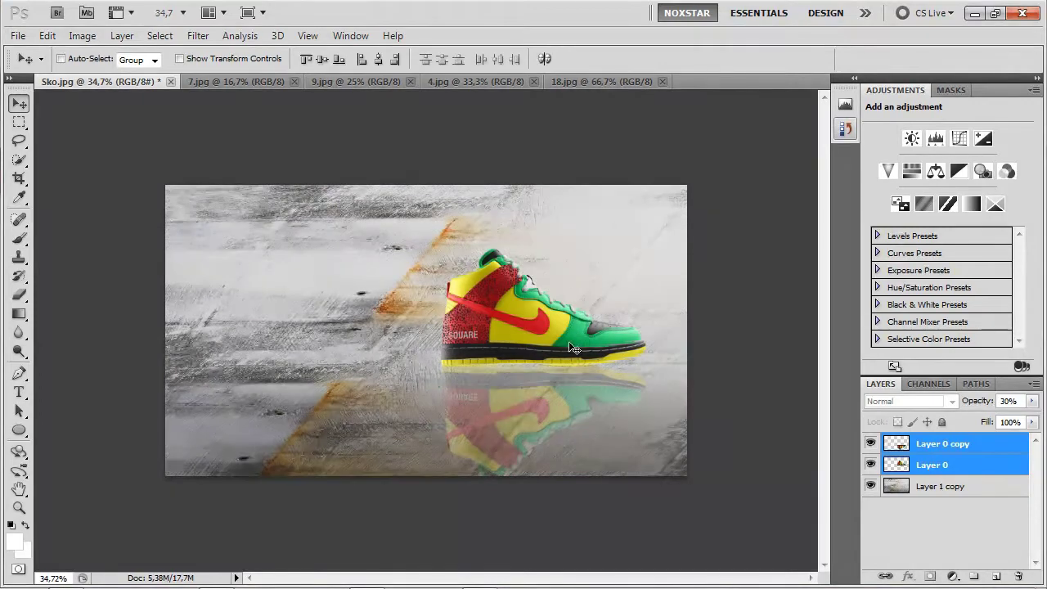
pyautogui.scroll(2, 559, 346)
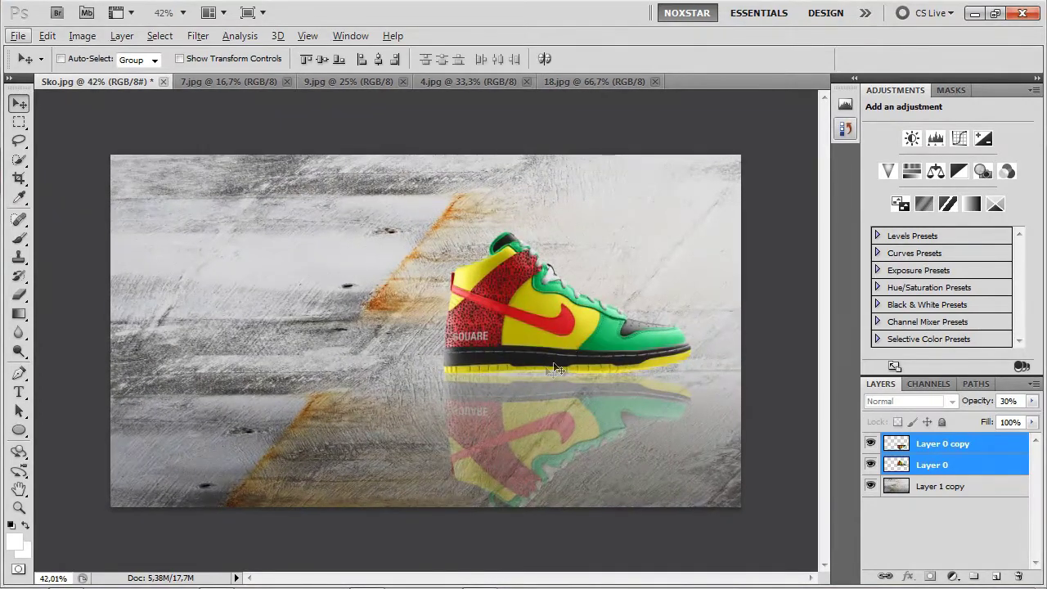
pyautogui.scroll(7, 531, 390)
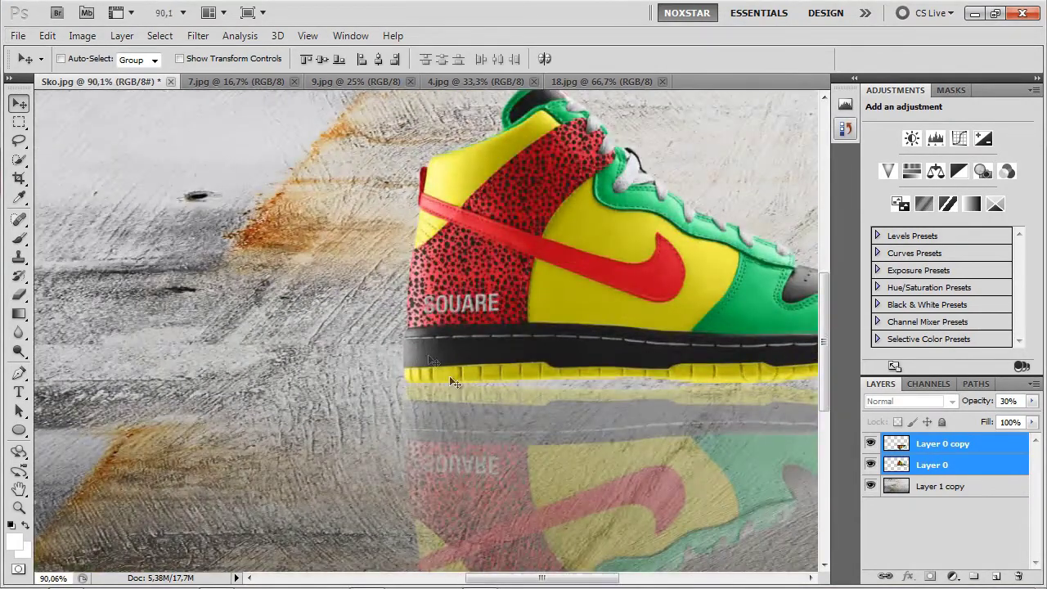
# Look through the open paint splash images and bring up the white splash in 7.jpg
pyautogui.hotkey('ctrl', 'Tab')
pyautogui.hotkey('ctrl', 'Tab')
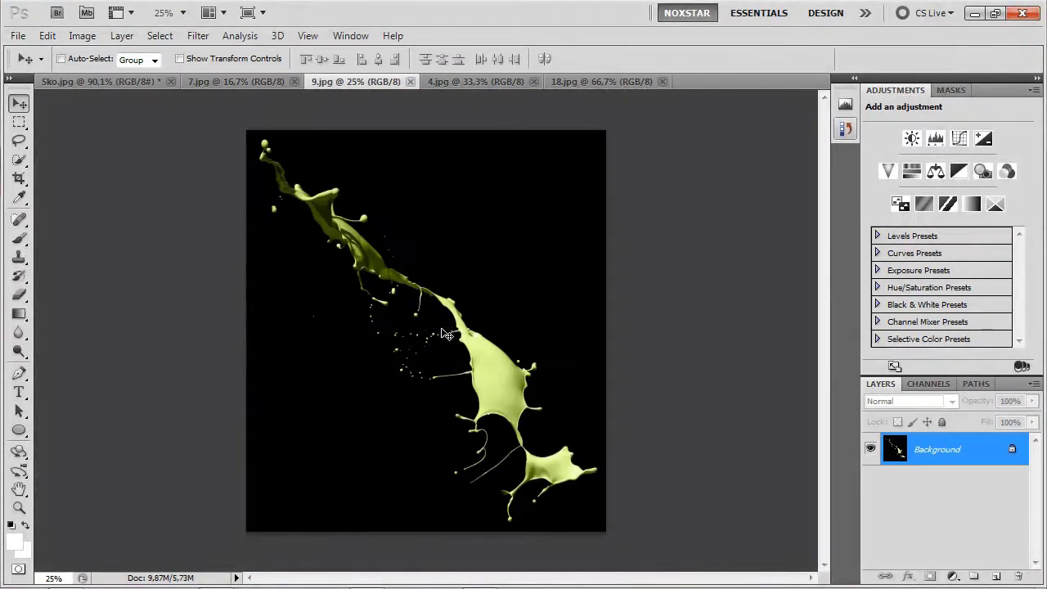
pyautogui.hotkey('ctrl', 'Tab')
pyautogui.hotkey('ctrl', 'Tab')
pyautogui.hotkey('ctrl', 'shift', 'Tab')
pyautogui.hotkey('ctrl', 'shift', 'Tab')
pyautogui.hotkey('ctrl', 'shift', 'Tab')
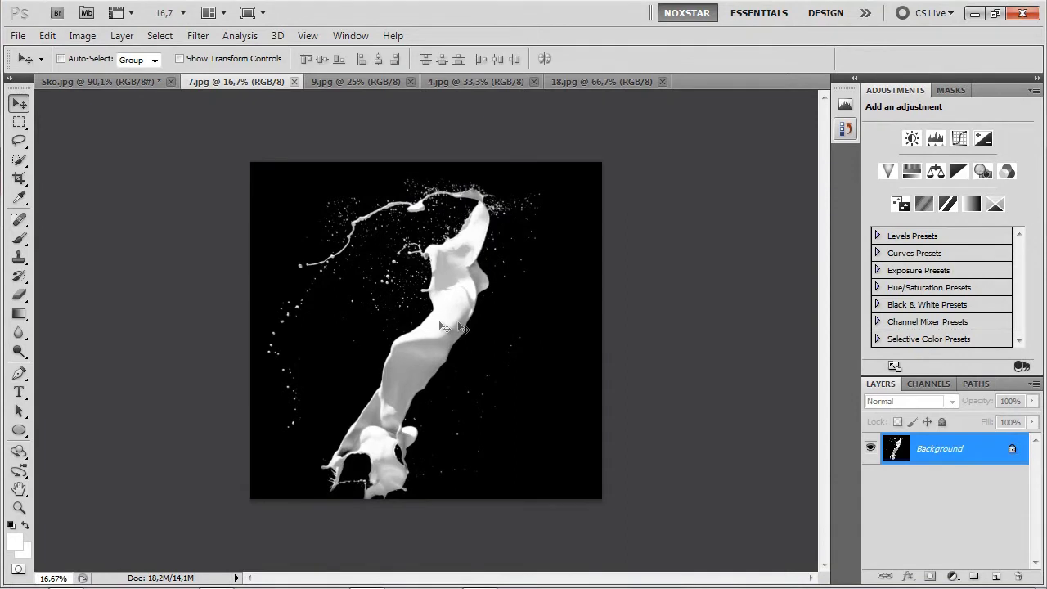
# Switch to the green splash image 9.jpg and convert its background into an editable layer
pyautogui.hotkey('ctrl', 'Tab')
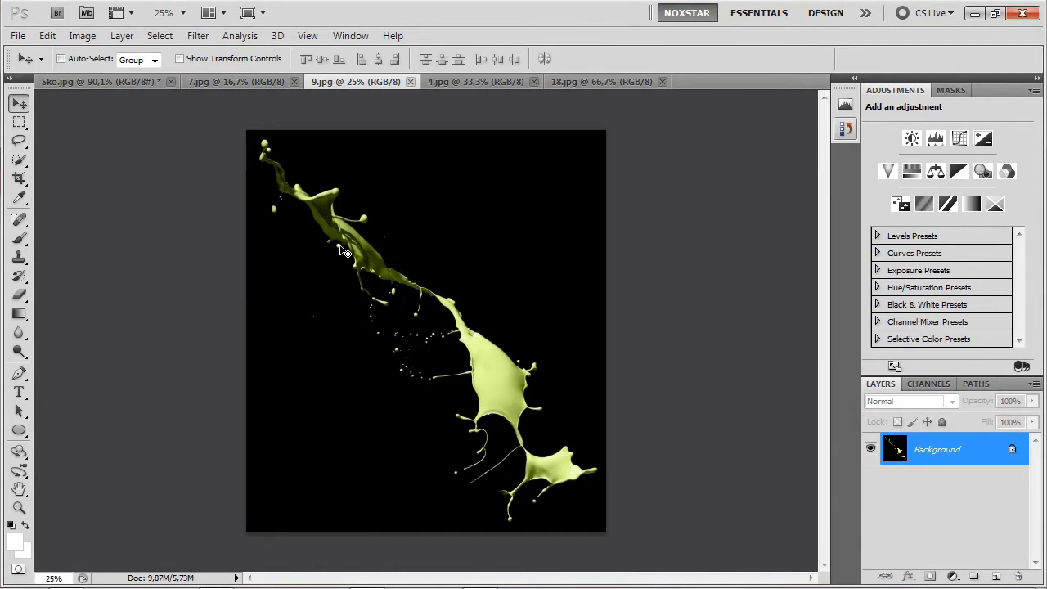
pyautogui.rightClick(943, 453)
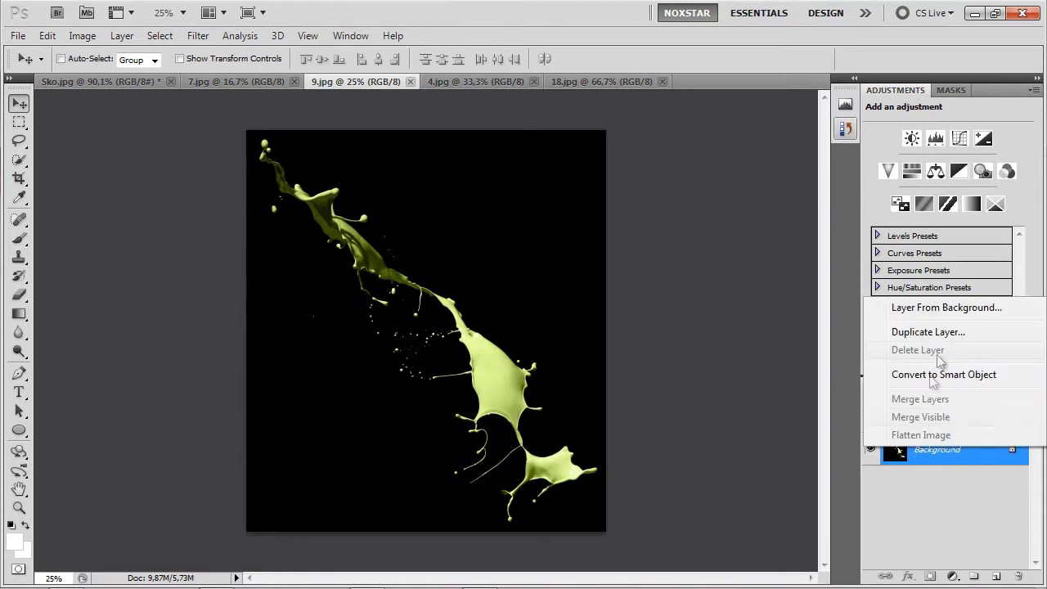
pyautogui.click(933, 307)
pyautogui.click(692, 189)
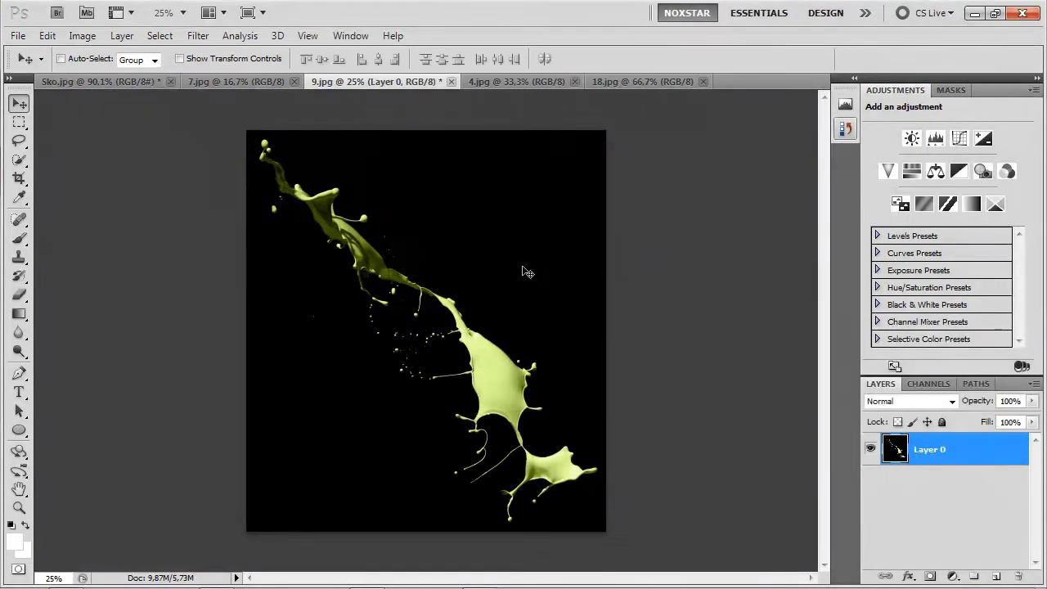
# Select the black background of the green splash with the Magic Wand at tolerance 32, delete it and clear the selection
pyautogui.click(18, 159)
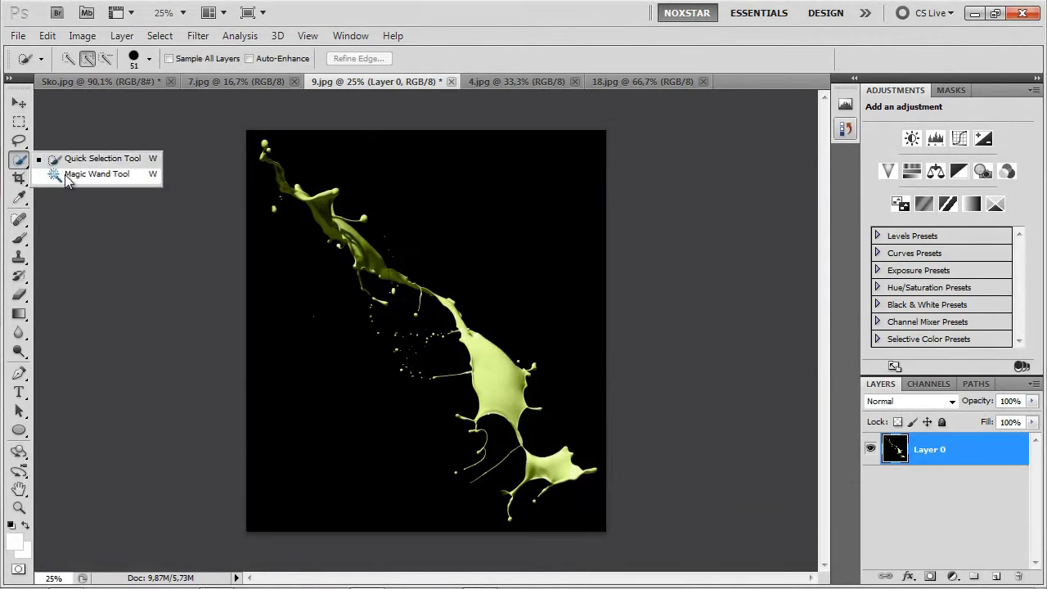
pyautogui.click(69, 176)
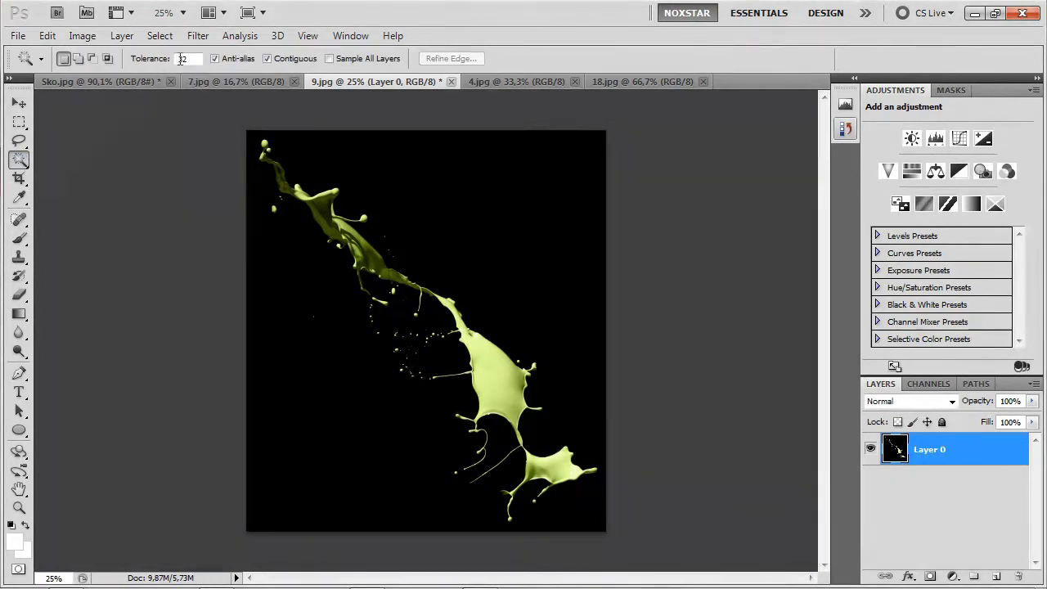
pyautogui.click(273, 394)
pyautogui.press('Delete')
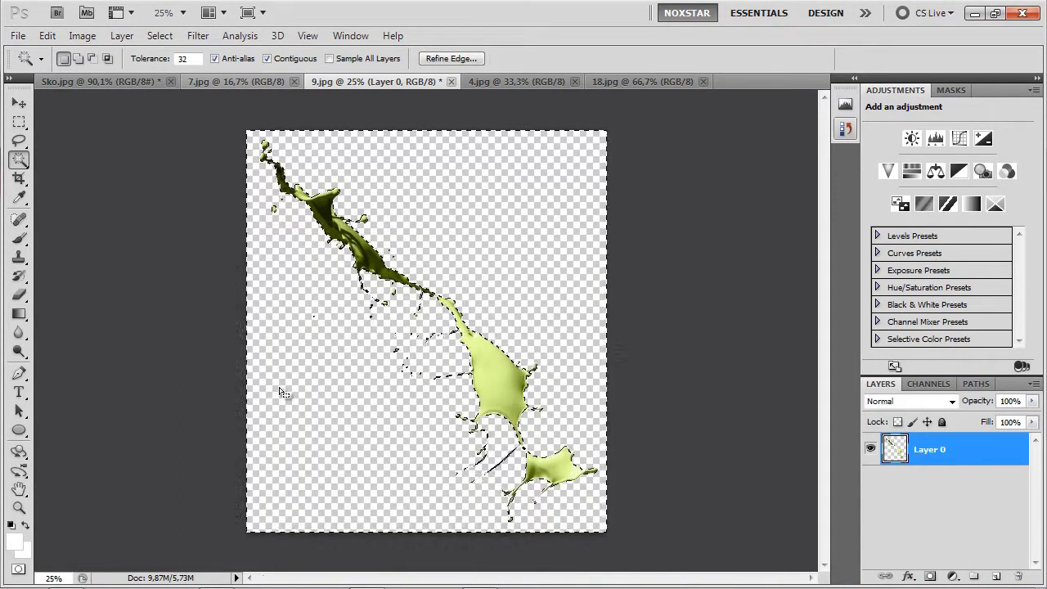
pyautogui.rightClick(321, 345)
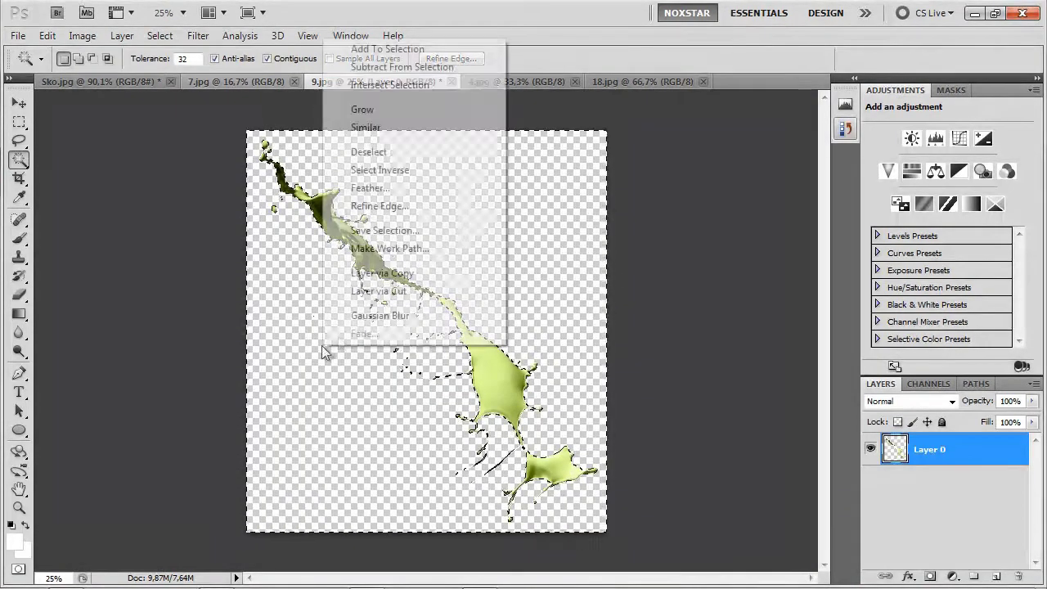
pyautogui.click(370, 152)
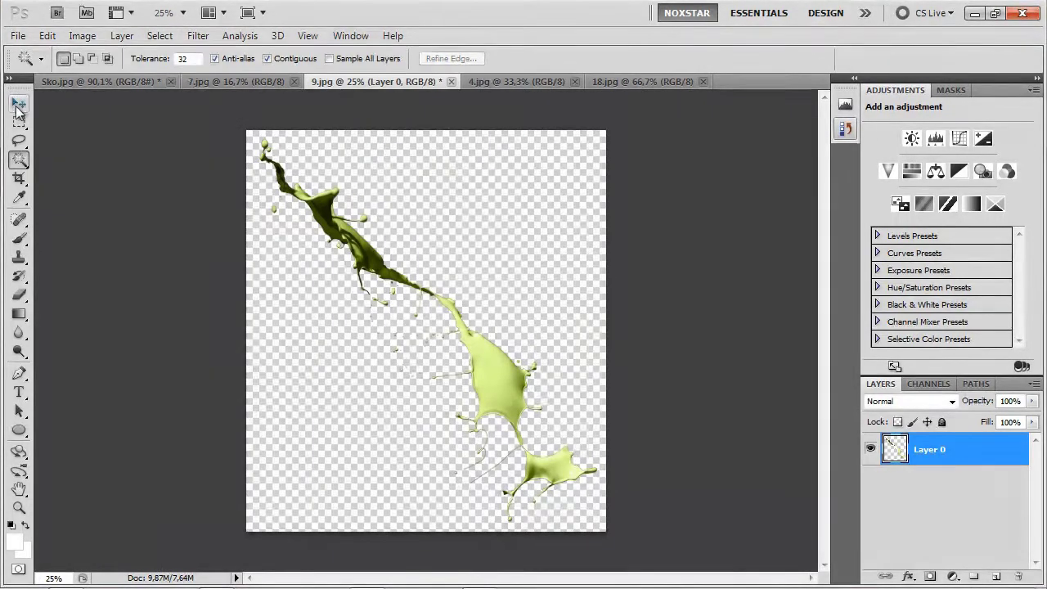
# Move the cut-out green splash into Sko.jpg as a new layer over the shoe
pyautogui.click(19, 103)
pyautogui.moveTo(500, 396); pyautogui.dragTo(115, 133)
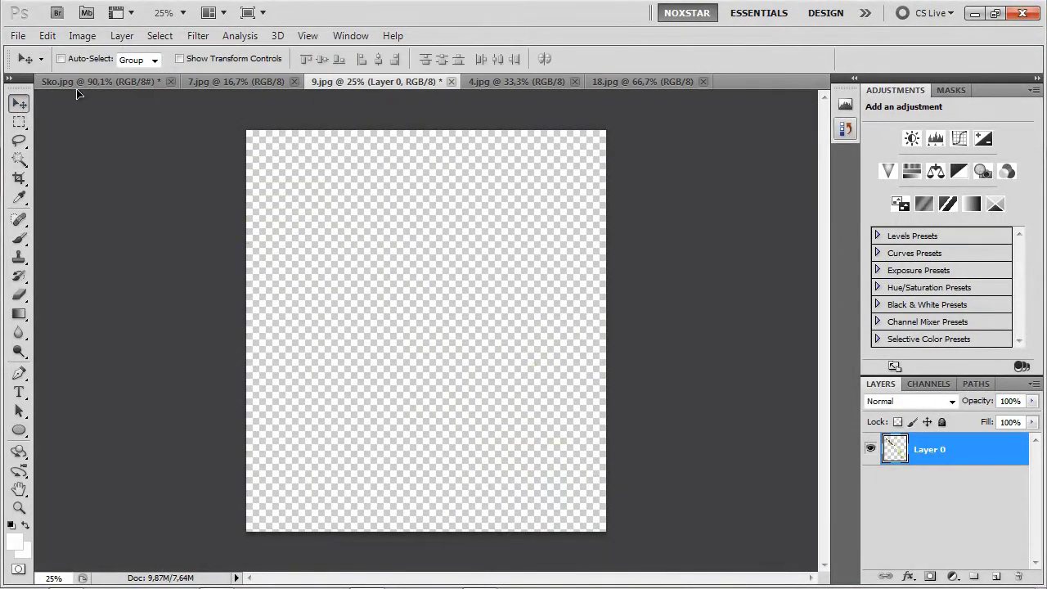
pyautogui.moveTo(75, 87); pyautogui.dragTo(467, 318)
pyautogui.keyDown('alt'); pyautogui.scroll(-5, 466, 320); pyautogui.keyUp('alt')
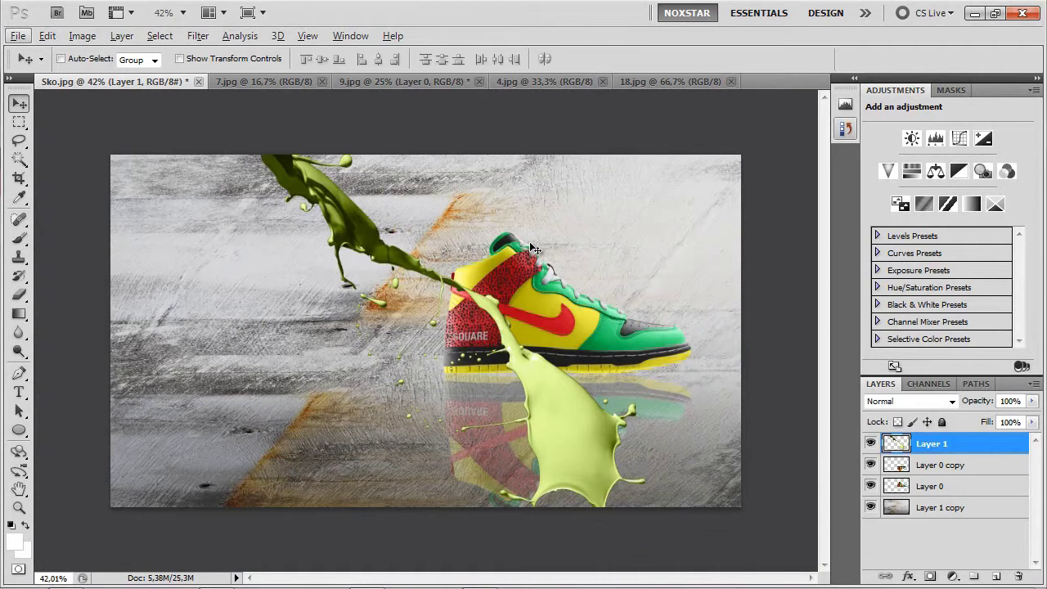
# Free-transform the splash: rotate it 135°, scale it proportionally to about 50% and place its dark end against the heel of the sole
pyautogui.hotkey('ctrl', 't')
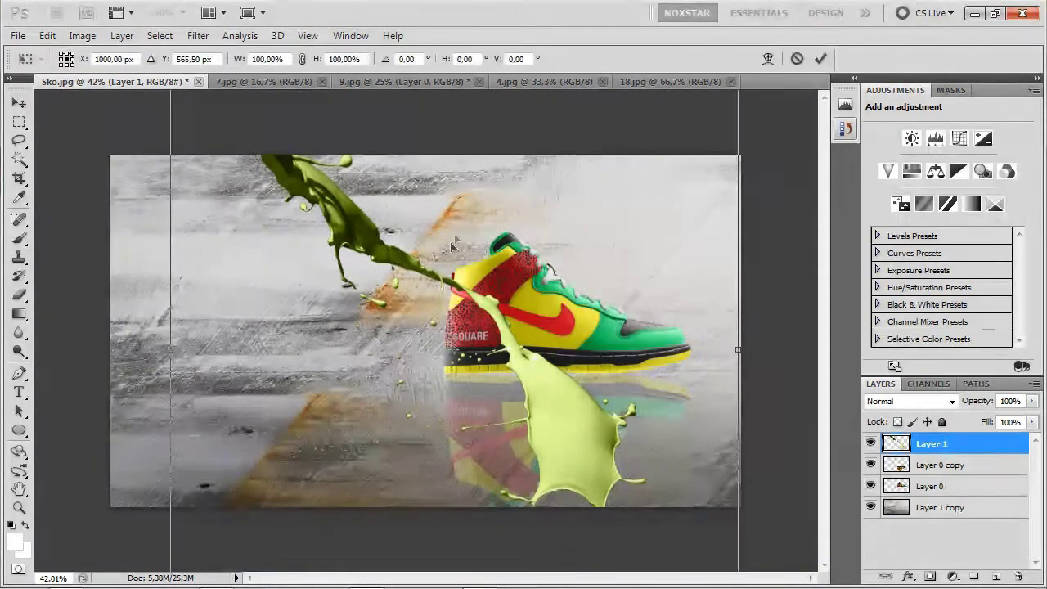
pyautogui.moveTo(594, 271); pyautogui.dragTo(381, 489)
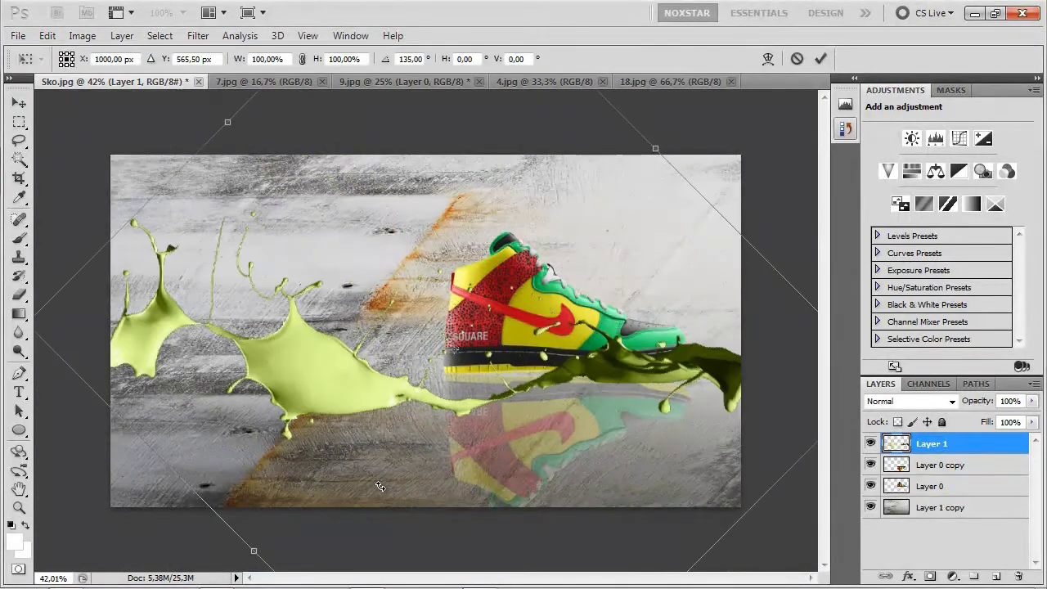
pyautogui.keyDown('alt'); pyautogui.scroll(-2, 584, 360); pyautogui.keyUp('alt')
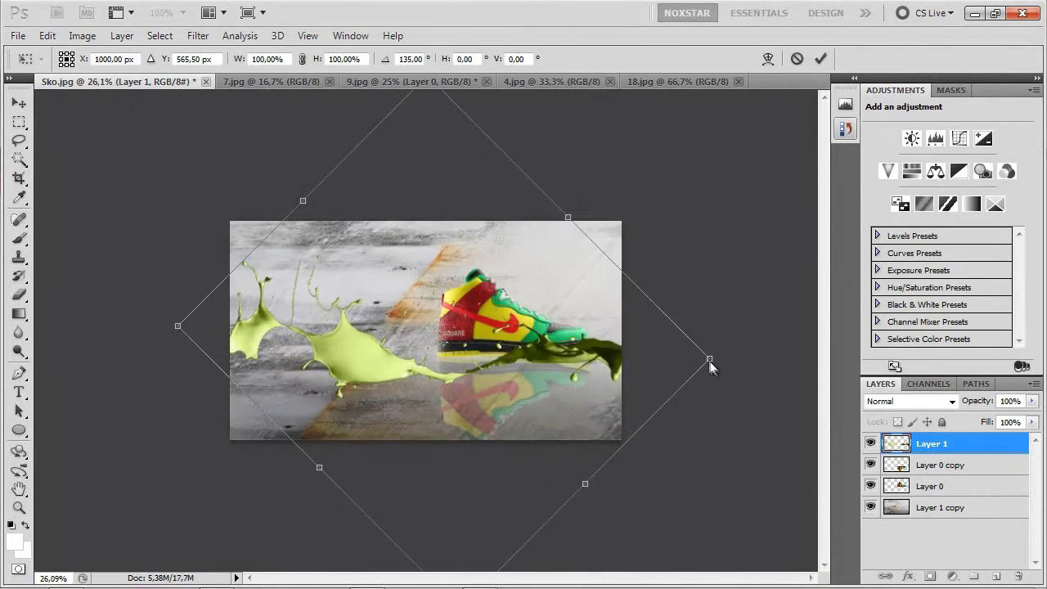
pyautogui.moveTo(710, 358); pyautogui.dragTo(469, 355)
pyautogui.scroll(5, 469, 365)
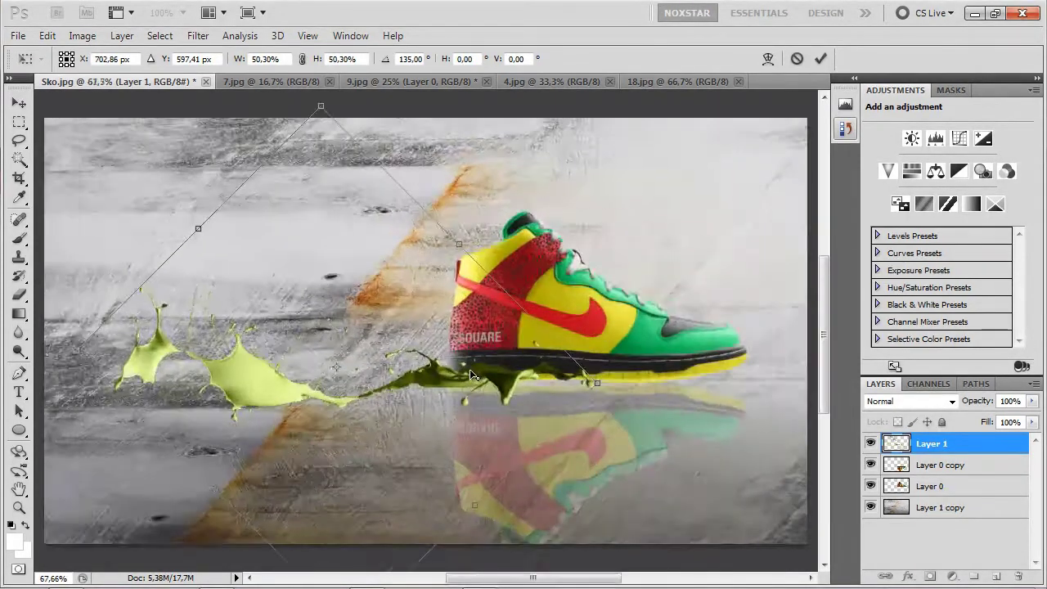
pyautogui.scroll(2, 572, 391)
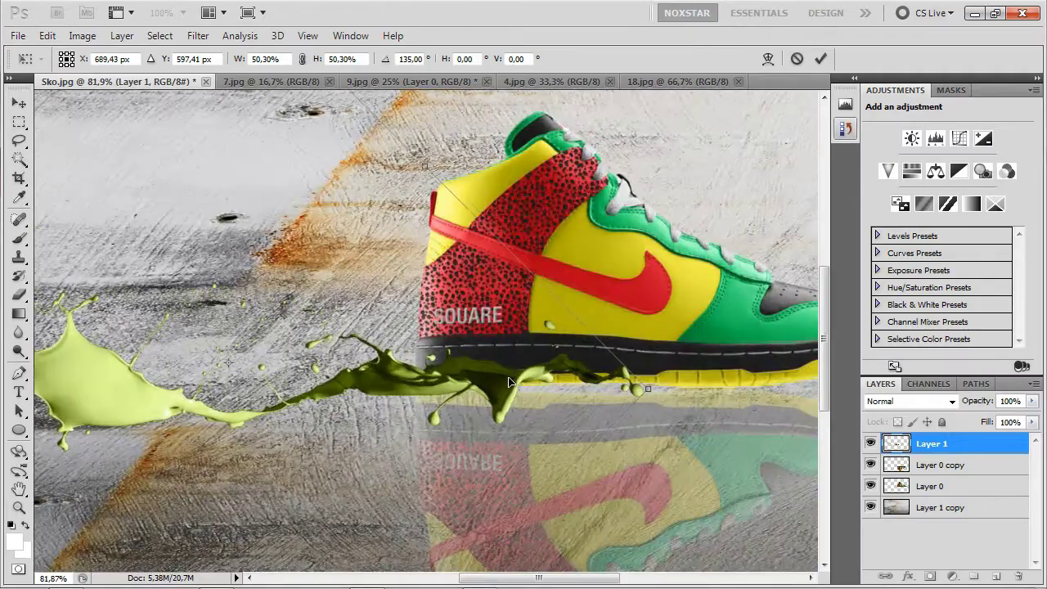
pyautogui.moveTo(516, 383); pyautogui.dragTo(487, 379)
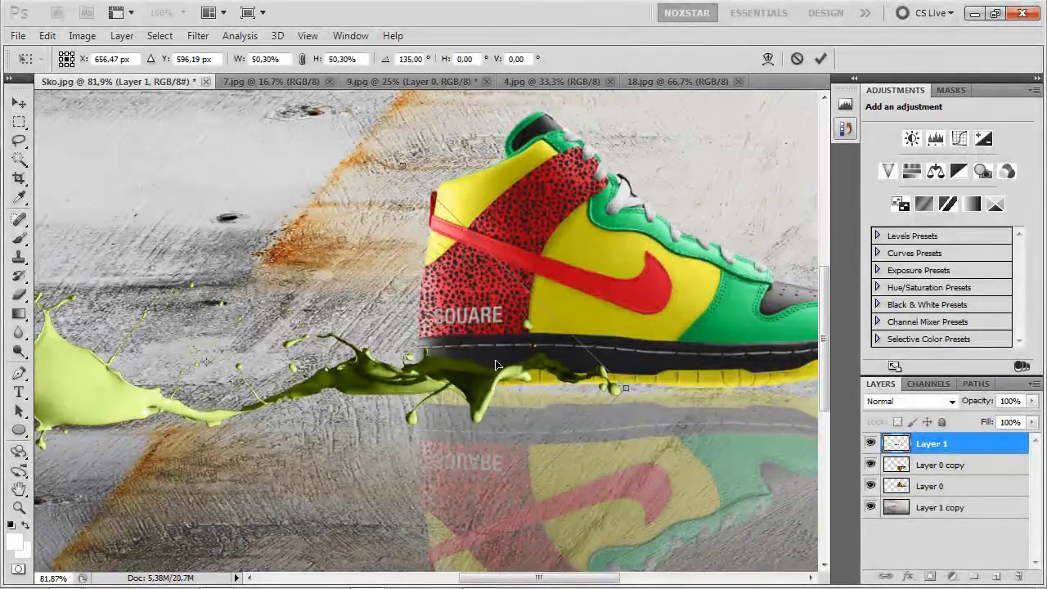
pyautogui.press('Return')
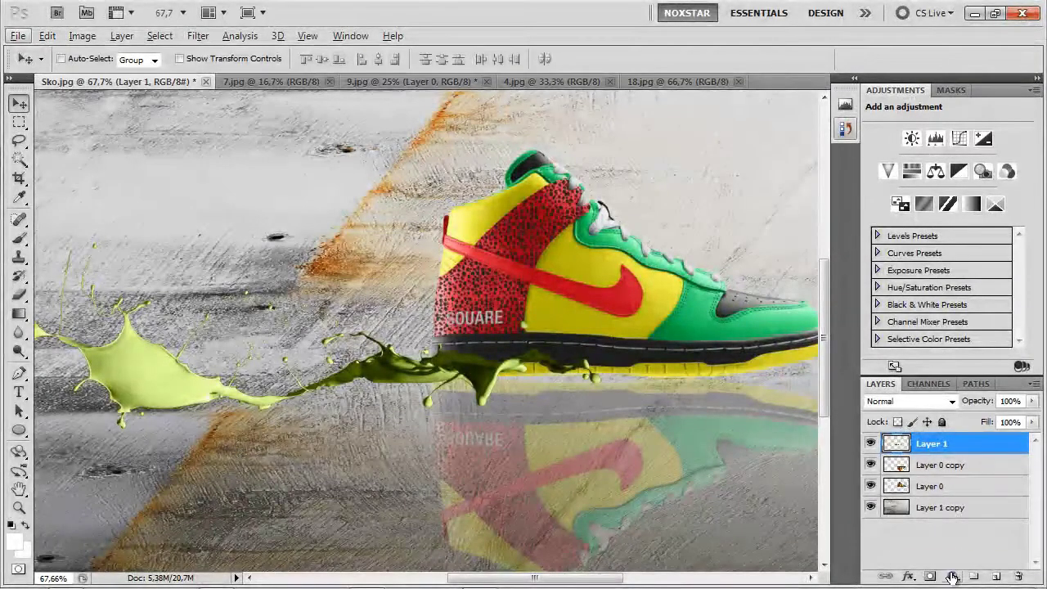
# Add a Gradient Map adjustment layer clipped to the splash layer
pyautogui.click(953, 578)
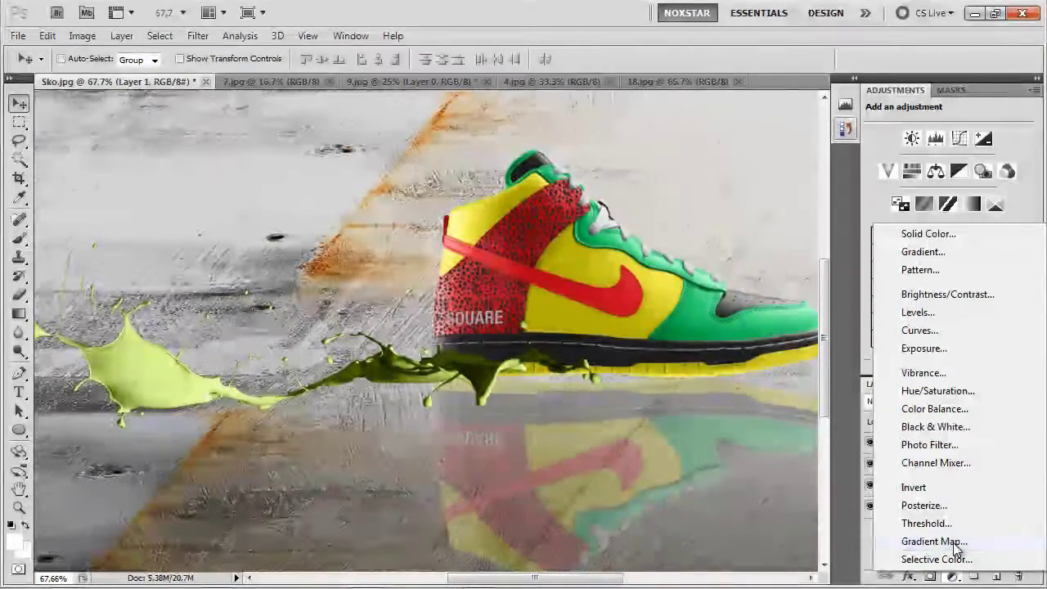
pyautogui.keyDown('alt'); pyautogui.click(955, 544); pyautogui.keyUp('alt')
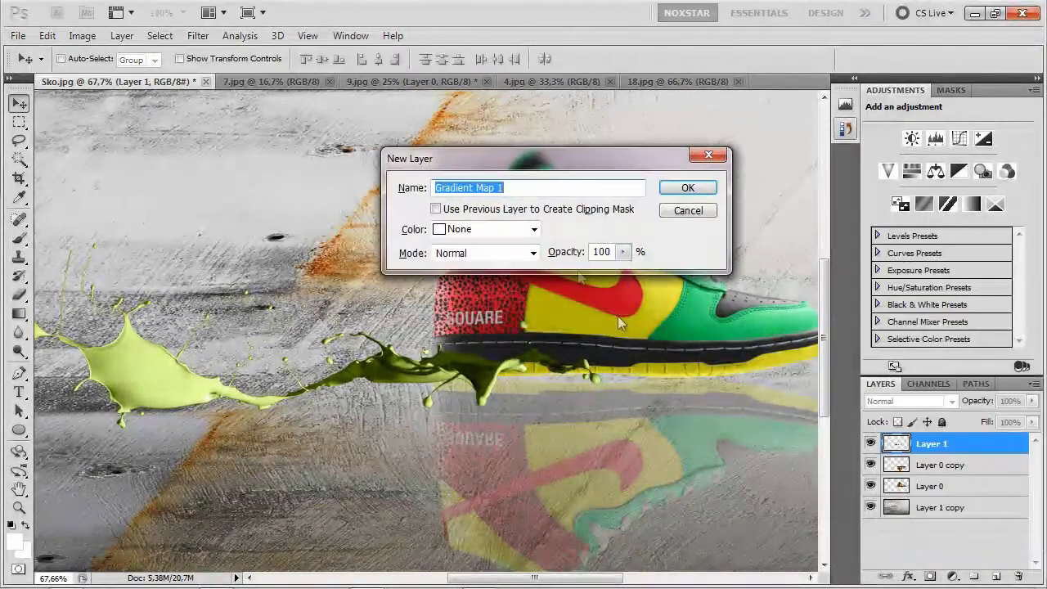
pyautogui.click(435, 210)
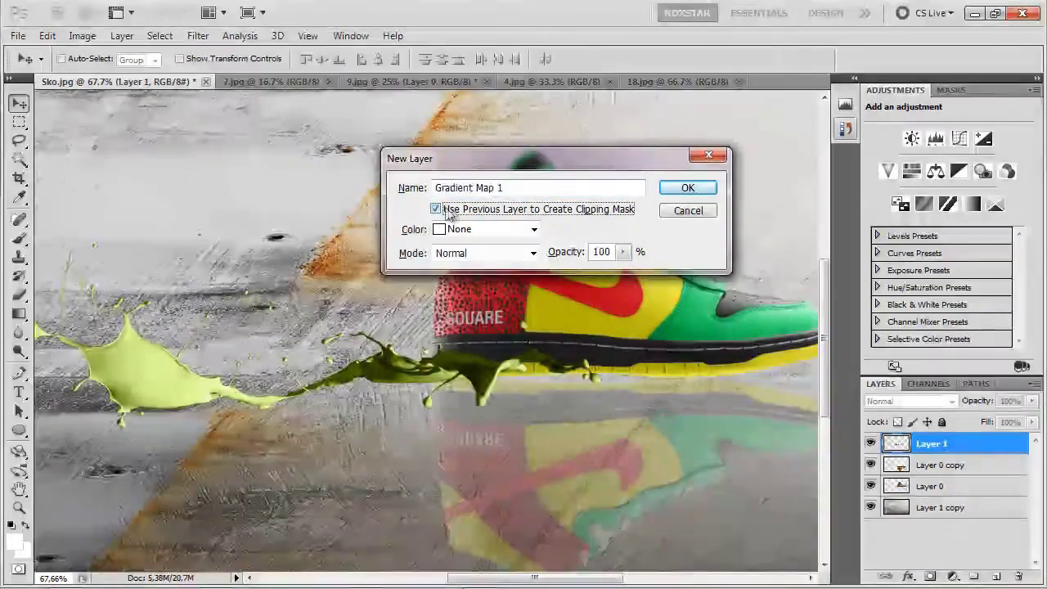
pyautogui.click(686, 187)
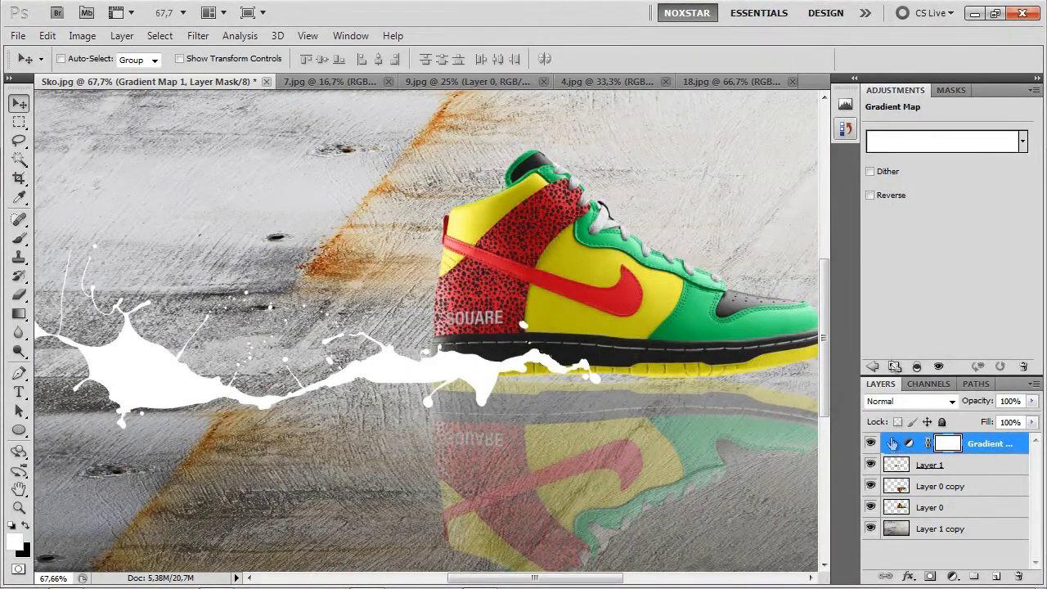
# Set the starting color stop of the splash's gradient map to dark yellow #bdb600
pyautogui.click(943, 141)
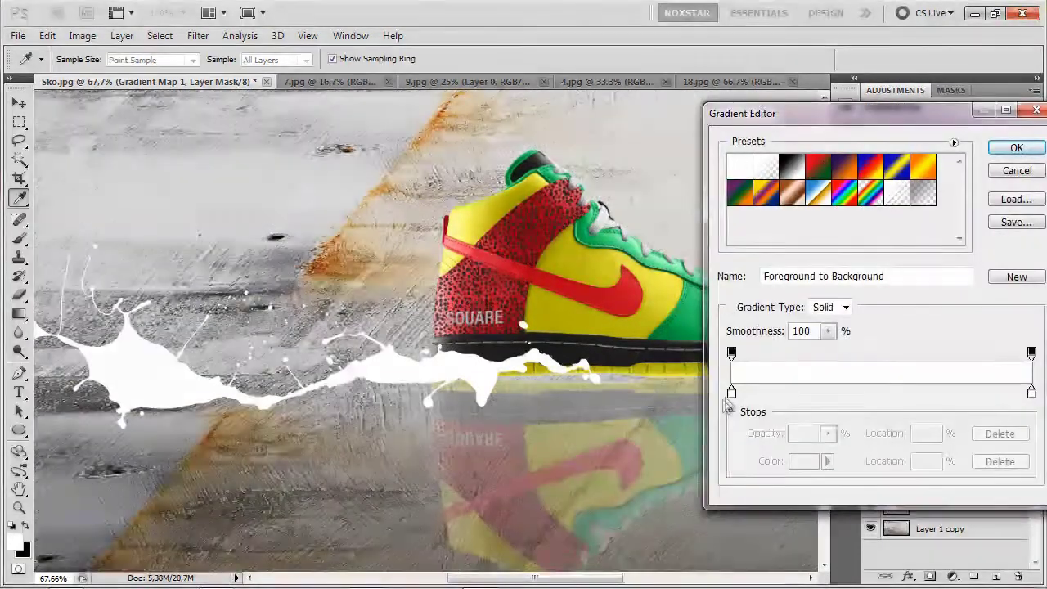
pyautogui.click(731, 393)
pyautogui.doubleClick(731, 394)
pyautogui.moveTo(528, 242); pyautogui.dragTo(825, 291)
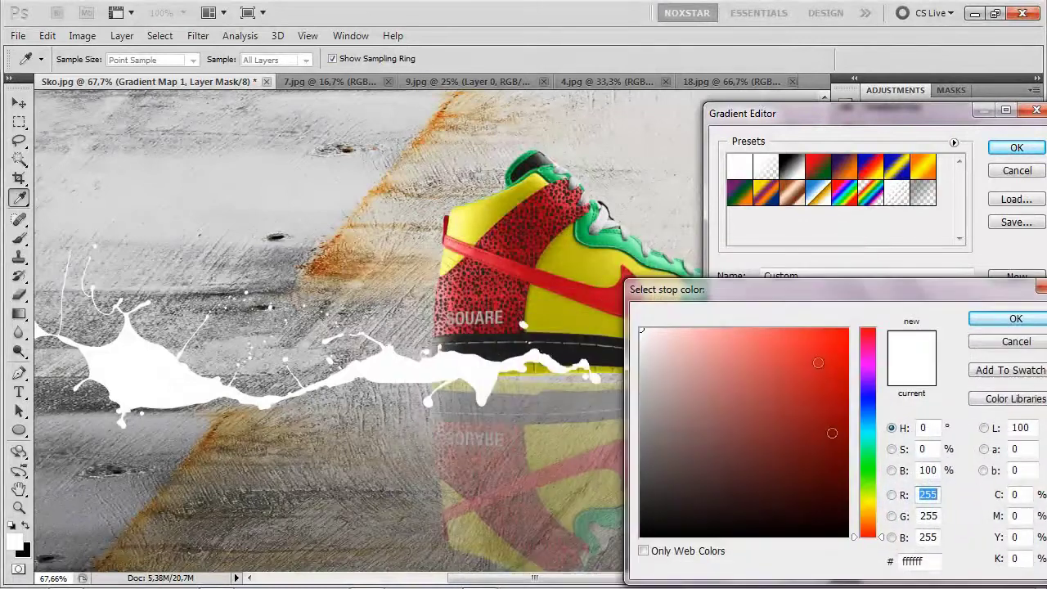
pyautogui.moveTo(875, 521); pyautogui.dragTo(875, 507)
pyautogui.moveTo(834, 372); pyautogui.dragTo(880, 311)
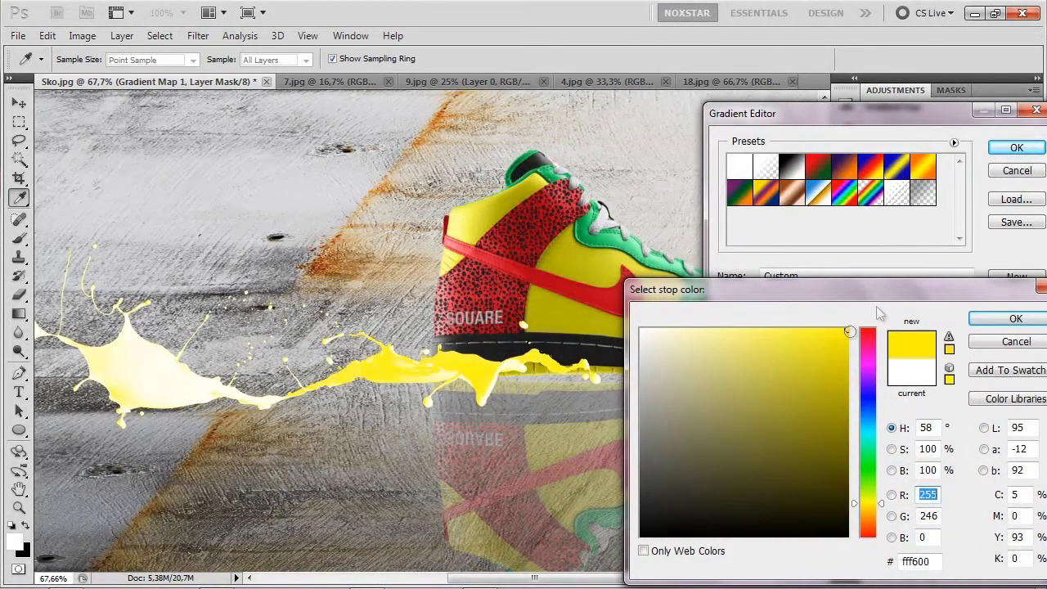
pyautogui.moveTo(846, 395); pyautogui.dragTo(841, 373)
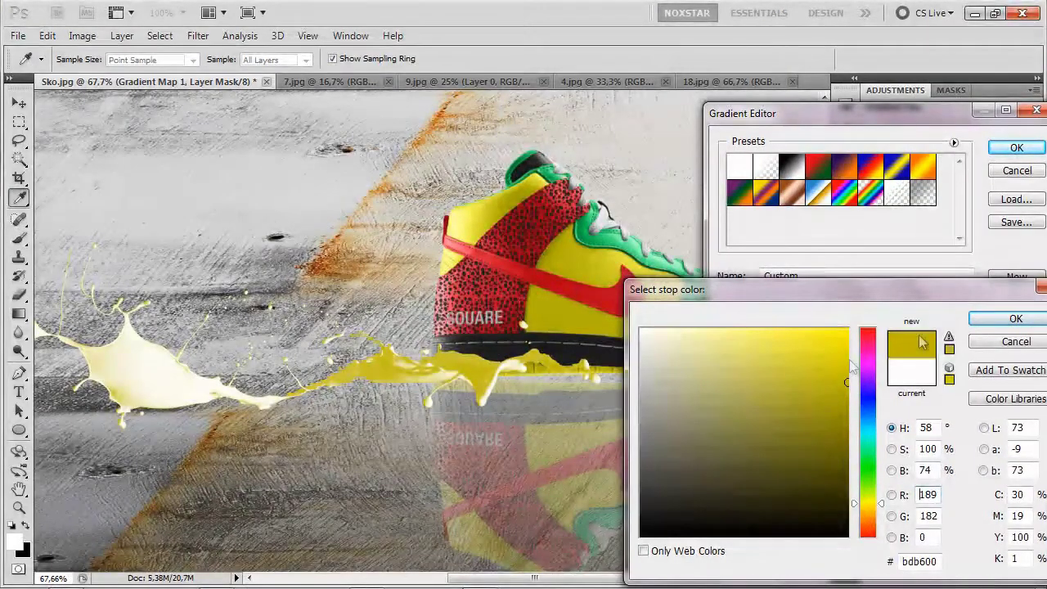
pyautogui.click(1013, 319)
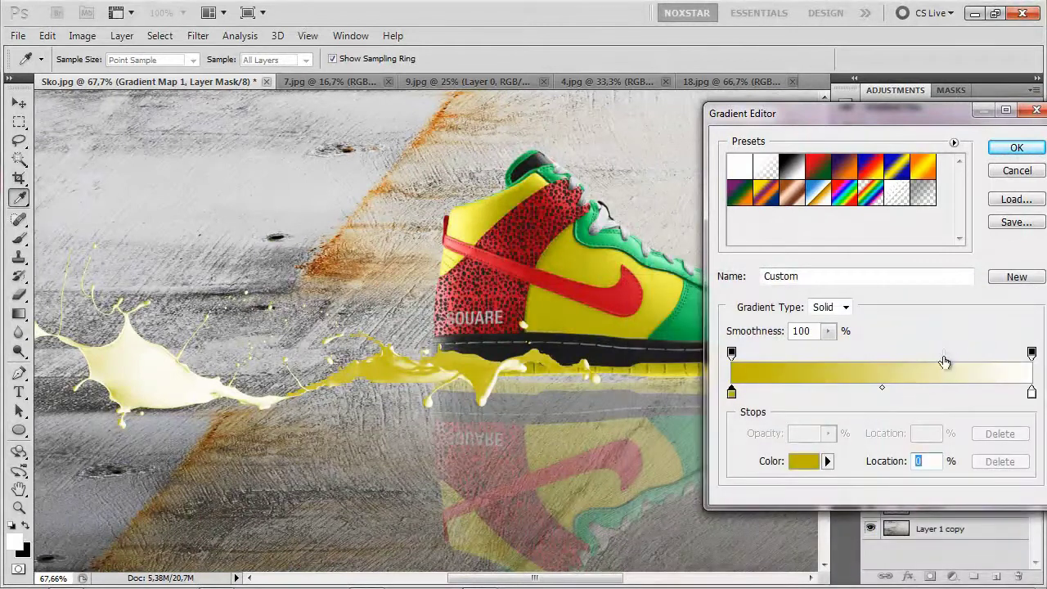
# Set the end color stop of the gradient to bright yellow #ffe63e
pyautogui.doubleClick(1032, 393)
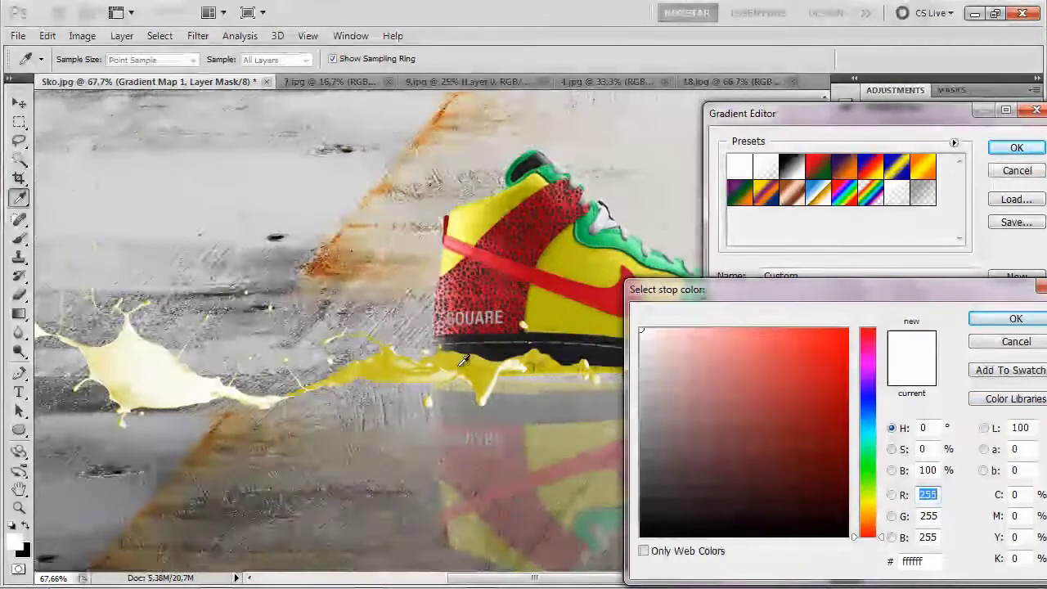
pyautogui.click(872, 507)
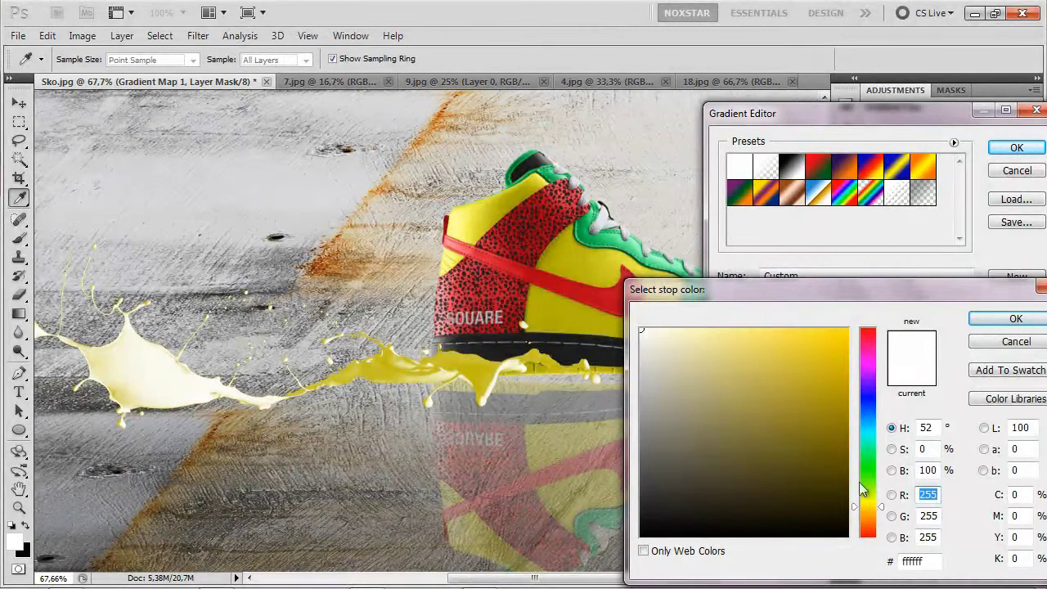
pyautogui.moveTo(839, 391)
pyautogui.mouseDown()
pyautogui.moveTo(861, 373)
pyautogui.moveTo(883, 304)
pyautogui.mouseUp()
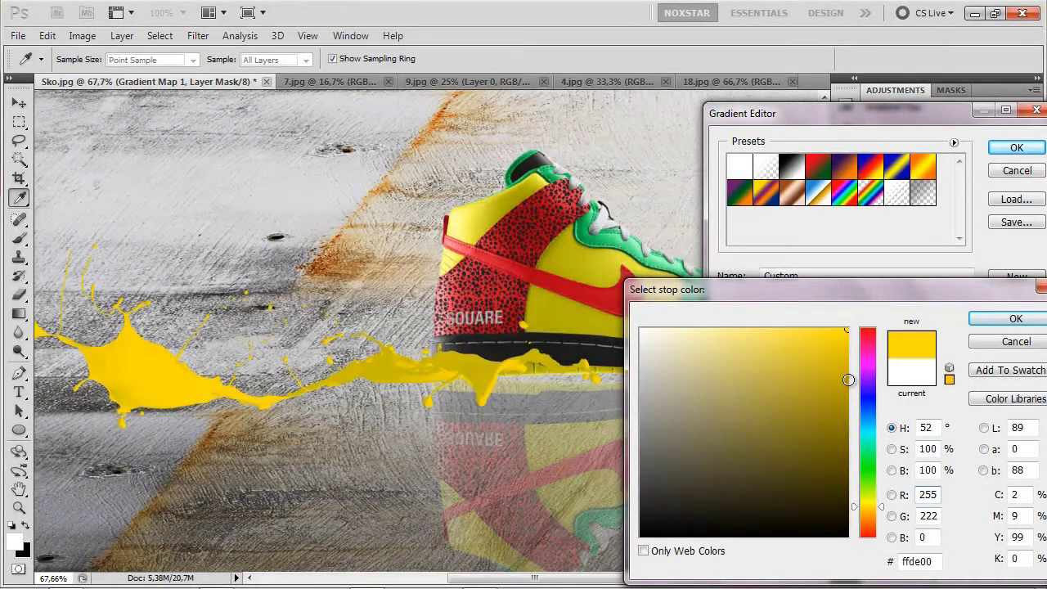
pyautogui.click(797, 329)
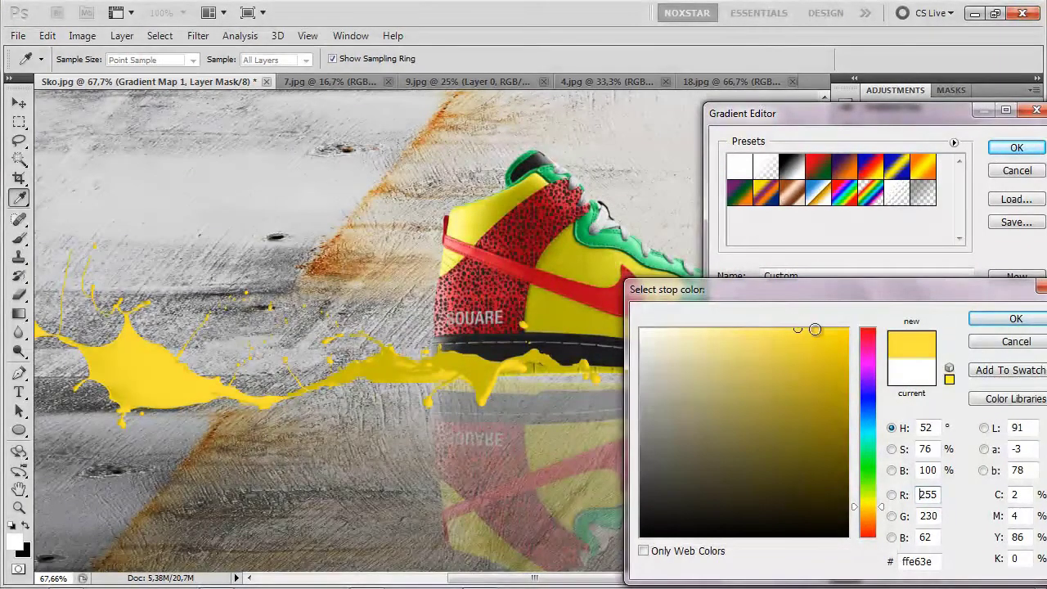
pyautogui.click(1006, 318)
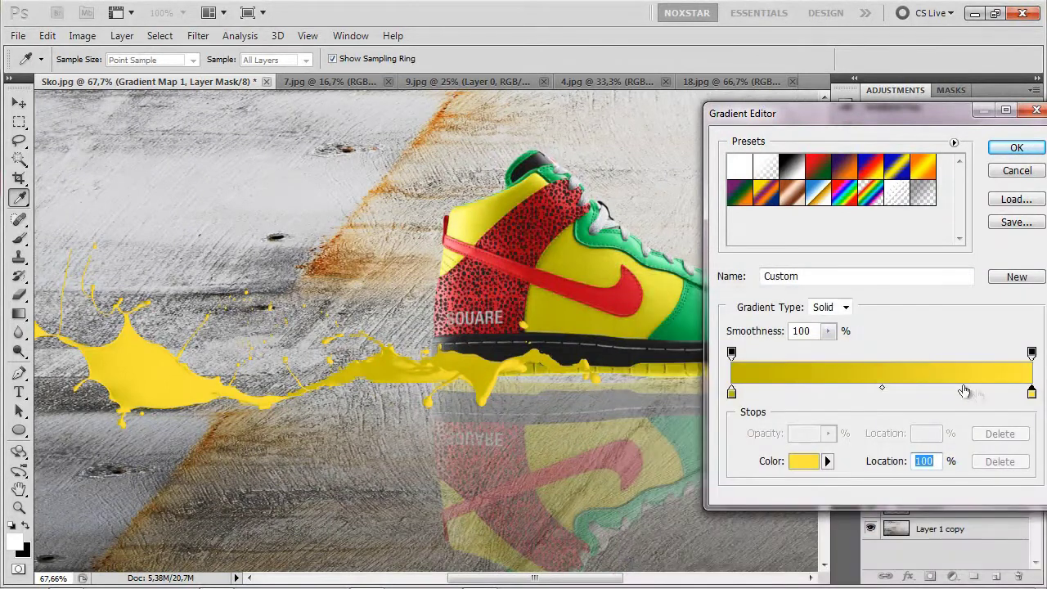
# Darken the gradient's starting color stop to #aca600, apply the gradient map and make the splash layer active
pyautogui.doubleClick(731, 394)
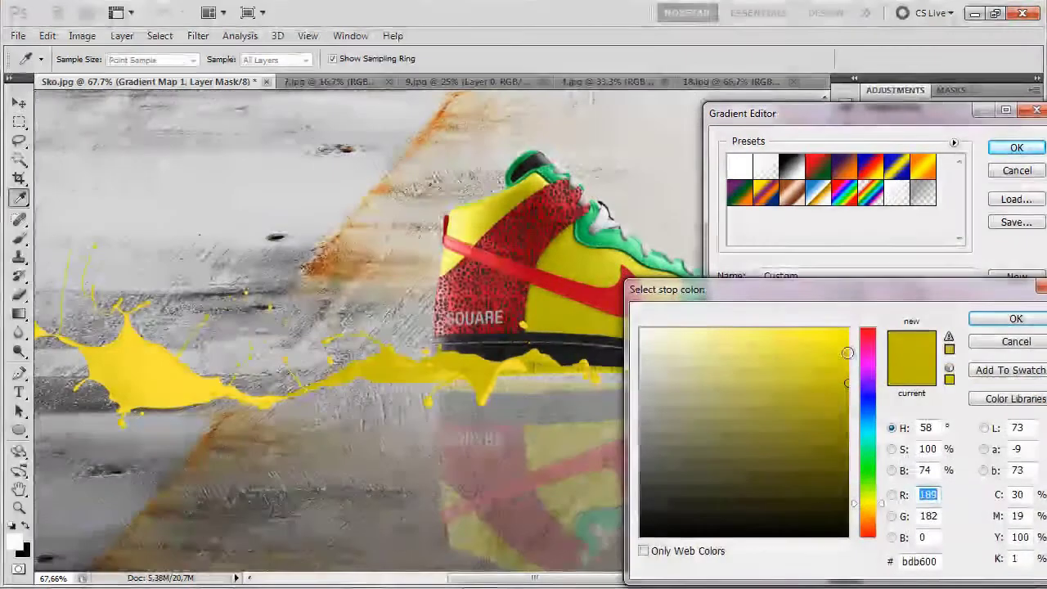
pyautogui.click(846, 397)
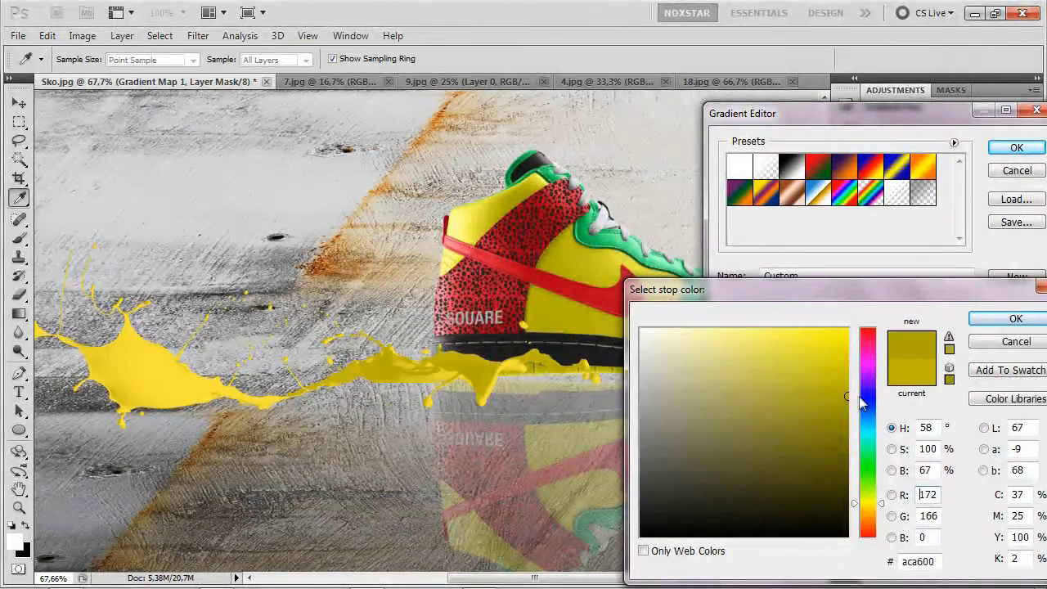
pyautogui.click(987, 320)
pyautogui.click(1015, 147)
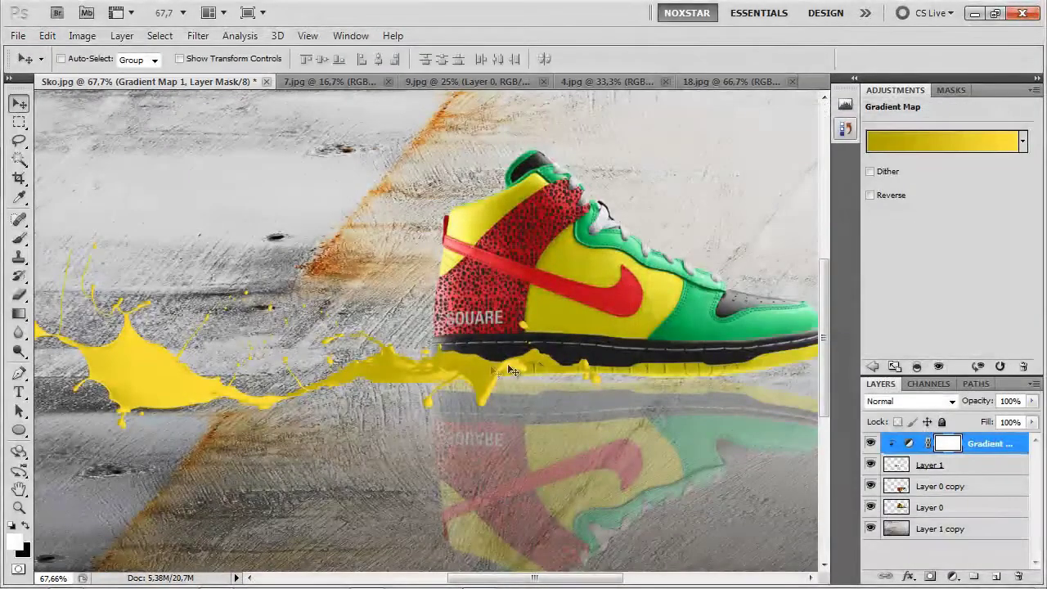
pyautogui.hotkey('alt', '[')
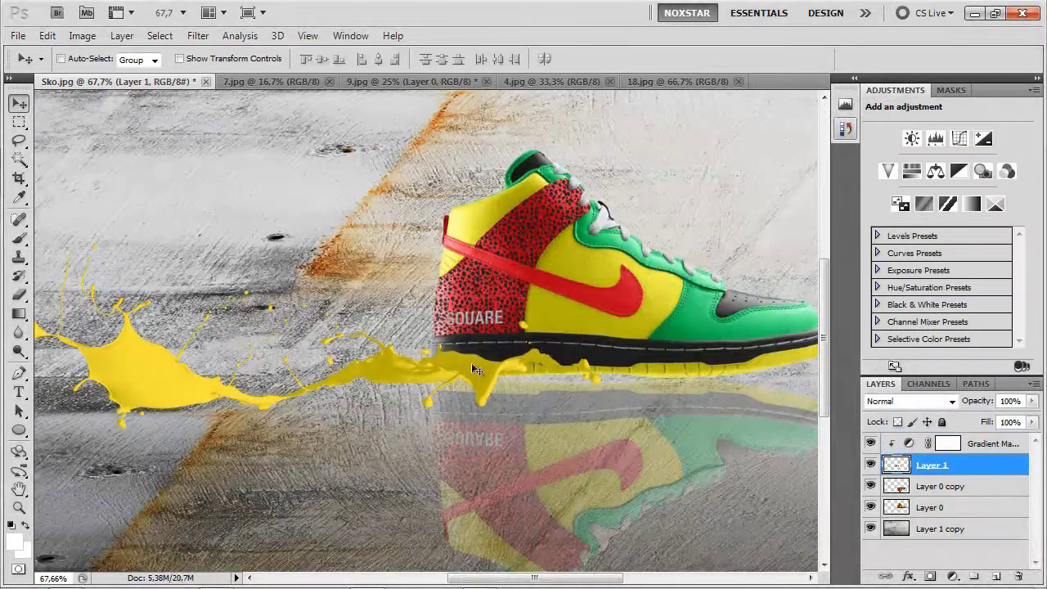
# Nudge the yellow splash slightly along the sole, erase its loose droplets under the shoe, and undo the last eraser stroke
pyautogui.moveTo(472, 362)
pyautogui.mouseDown()
pyautogui.moveTo(462, 404)
pyautogui.moveTo(477, 367)
pyautogui.mouseUp()
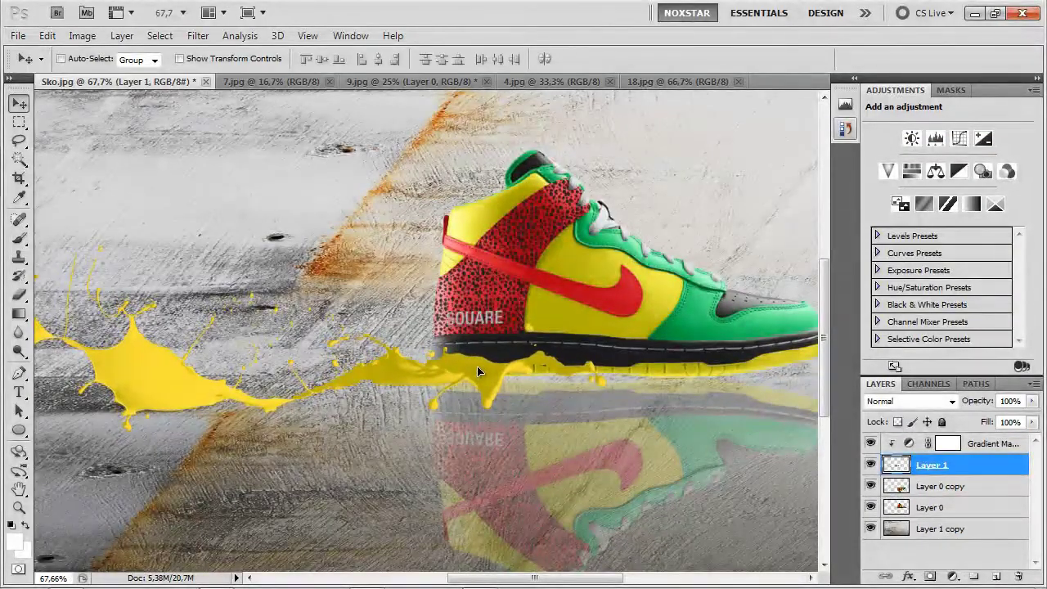
pyautogui.scroll(10, 637, 407)
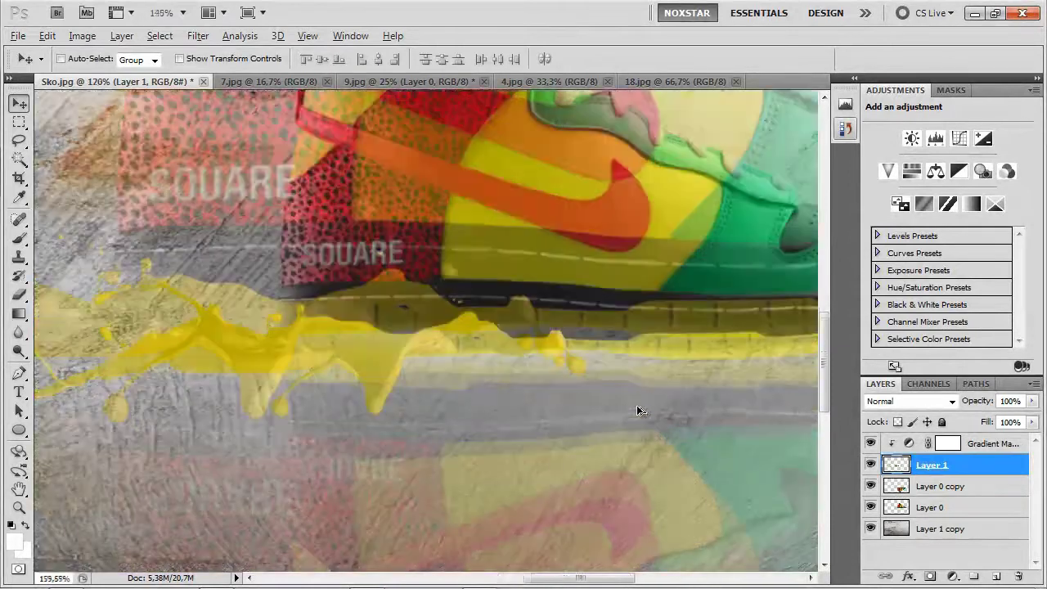
pyautogui.press('e')
pyautogui.click(23, 296)
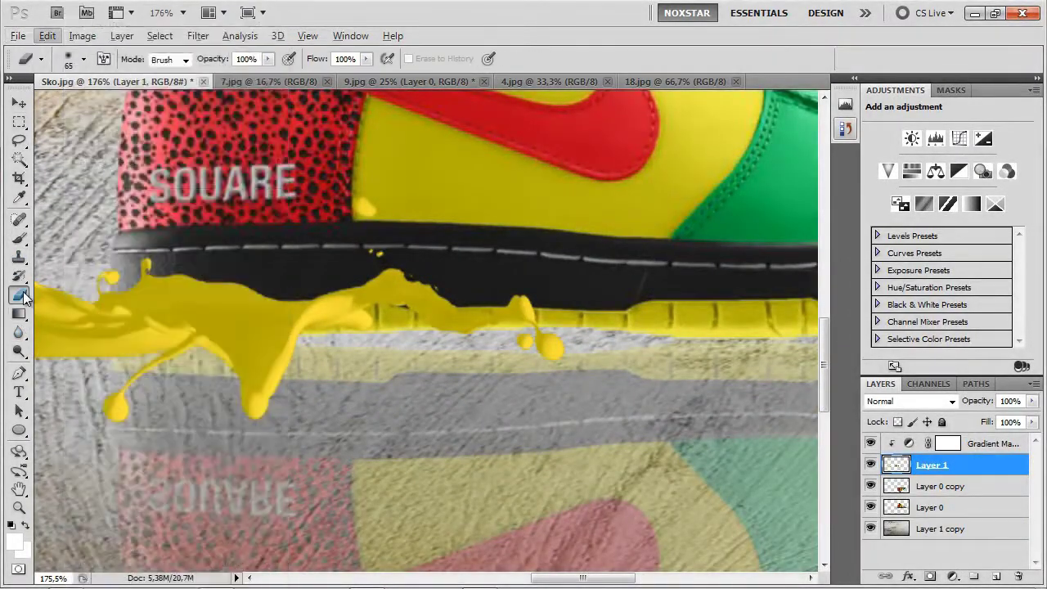
pyautogui.moveTo(545, 357)
pyautogui.mouseDown()
pyautogui.moveTo(591, 398)
pyautogui.moveTo(566, 315)
pyautogui.moveTo(553, 308)
pyautogui.moveTo(567, 313)
pyautogui.mouseUp()
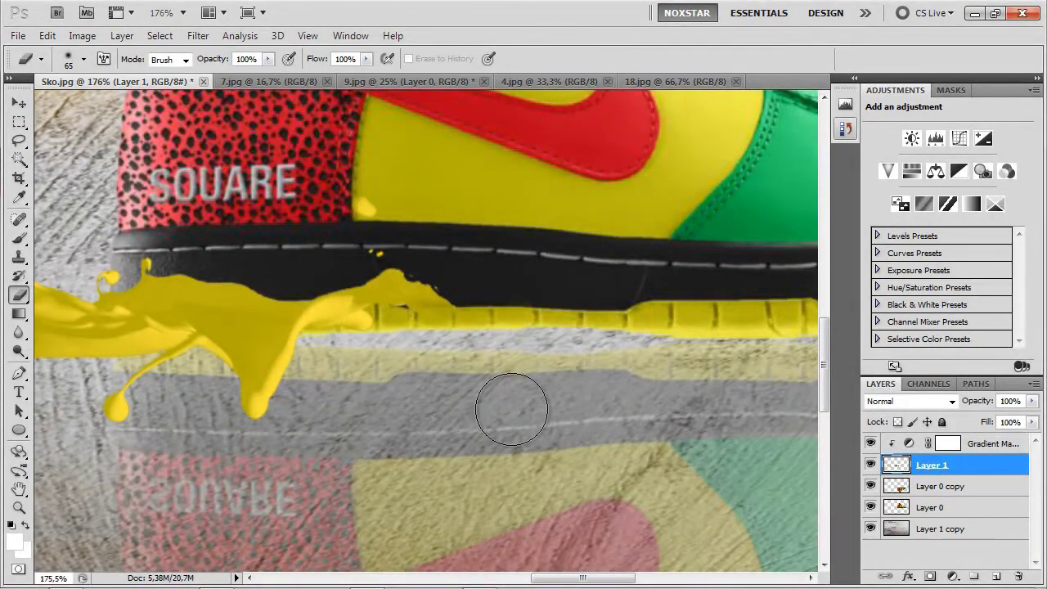
pyautogui.hotkey('ctrl', 'alt', 'z')
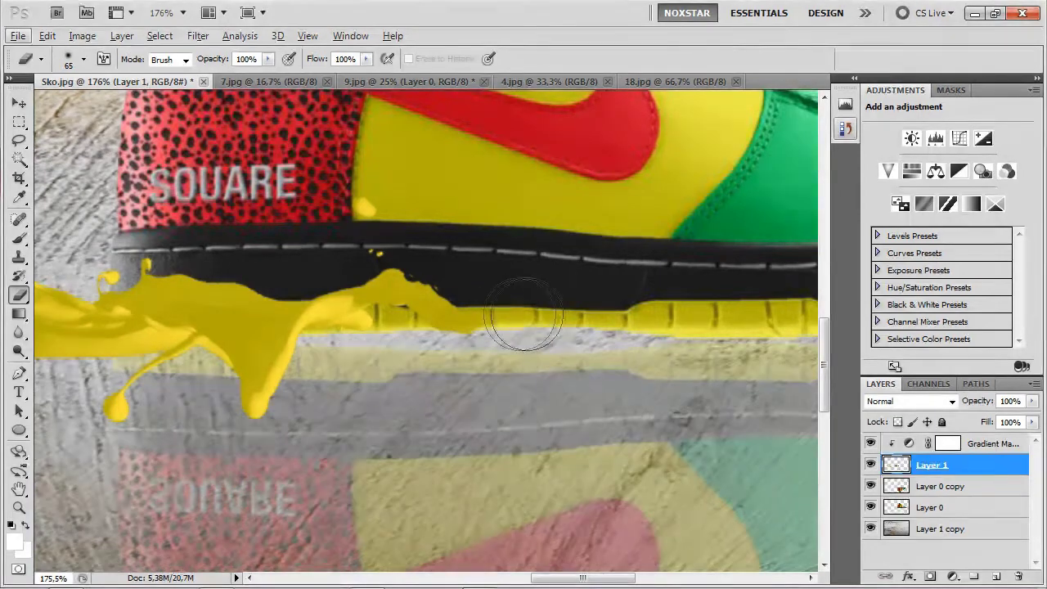
# Erase the remaining tip of the yellow splash along the shoe's sole, cleaning the edge with a 19 px eraser
pyautogui.scroll(-3, 555, 399)
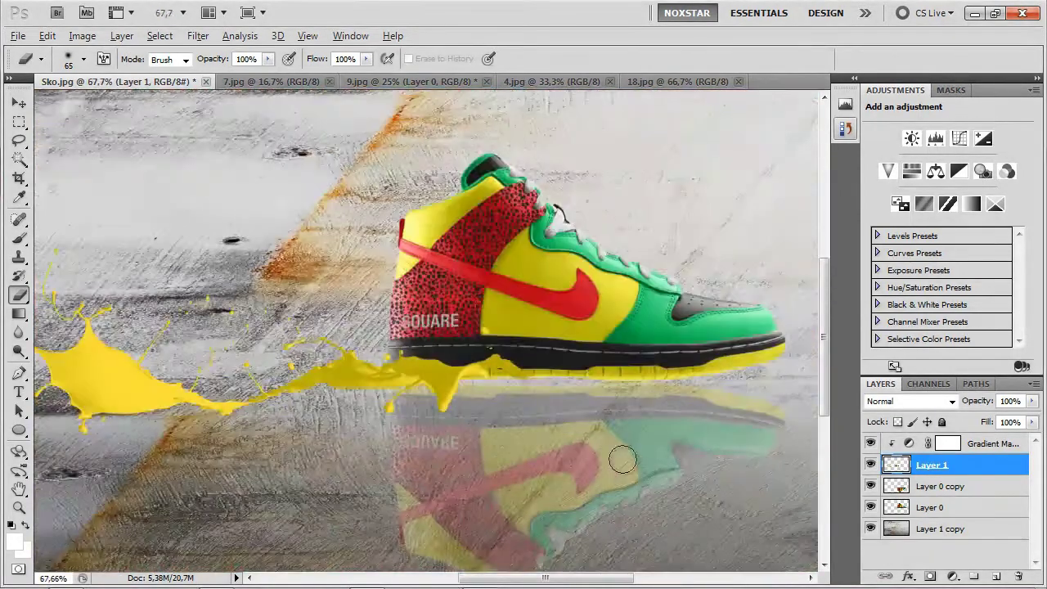
pyautogui.scroll(2, 523, 416)
pyautogui.scroll(1, 508, 411)
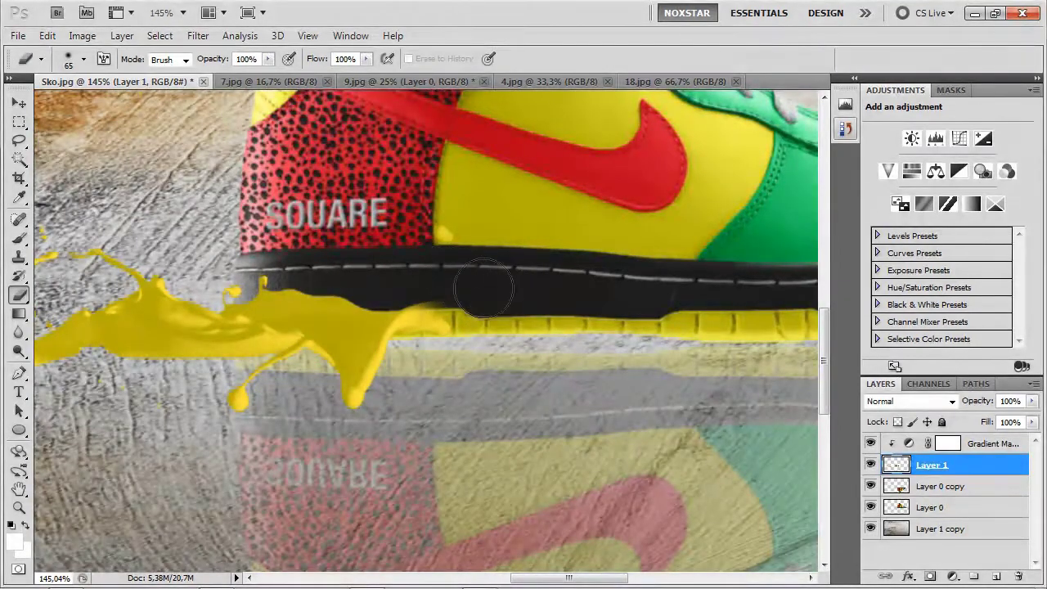
pyautogui.scroll(3, 424, 346)
pyautogui.click(83, 59)
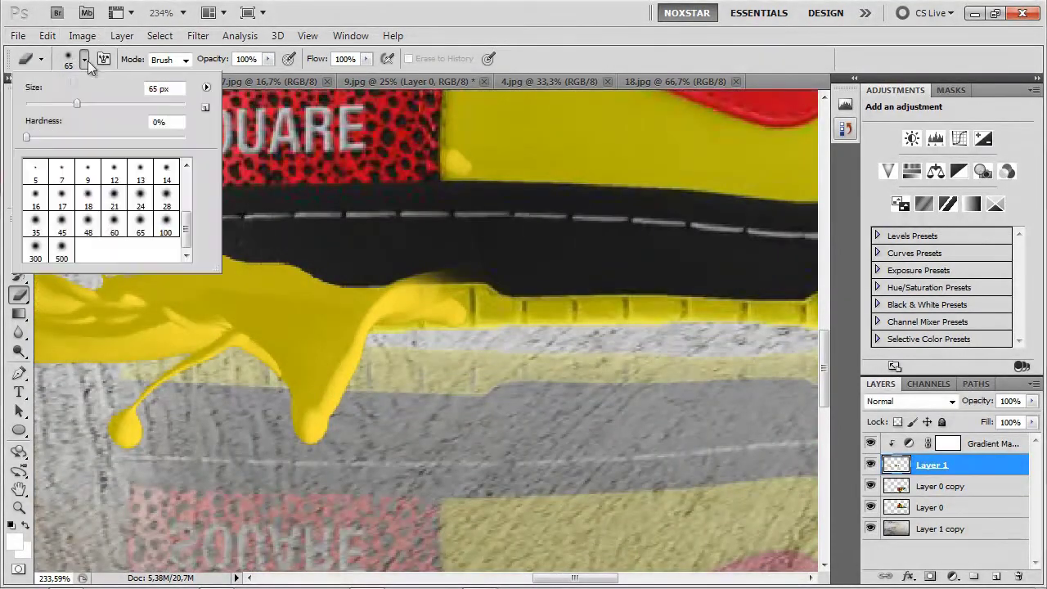
pyautogui.moveTo(49, 104); pyautogui.dragTo(39, 103)
pyautogui.moveTo(409, 274); pyautogui.dragTo(448, 272)
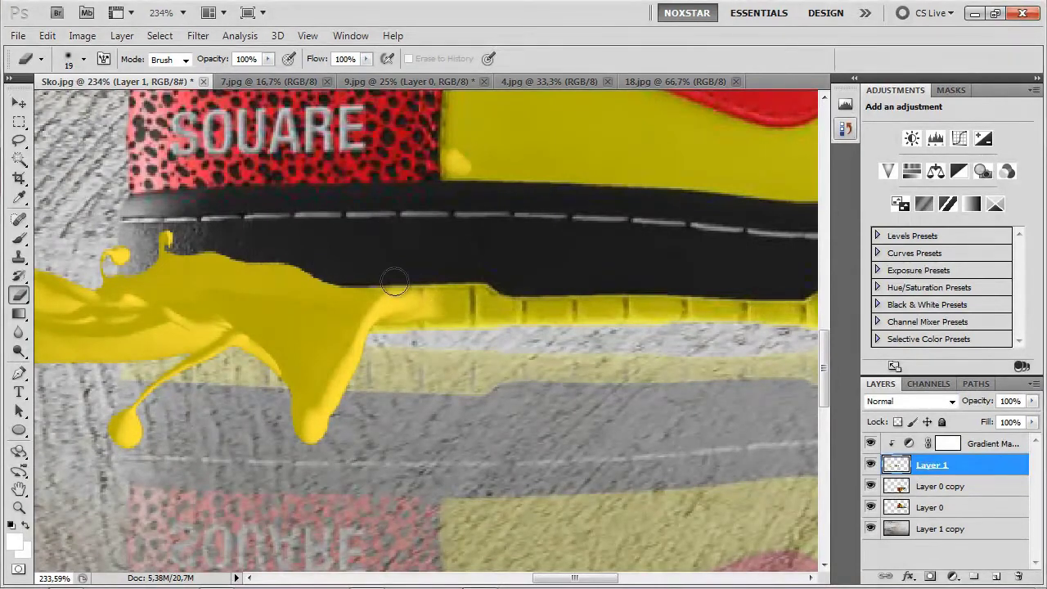
pyautogui.moveTo(393, 282); pyautogui.dragTo(483, 293)
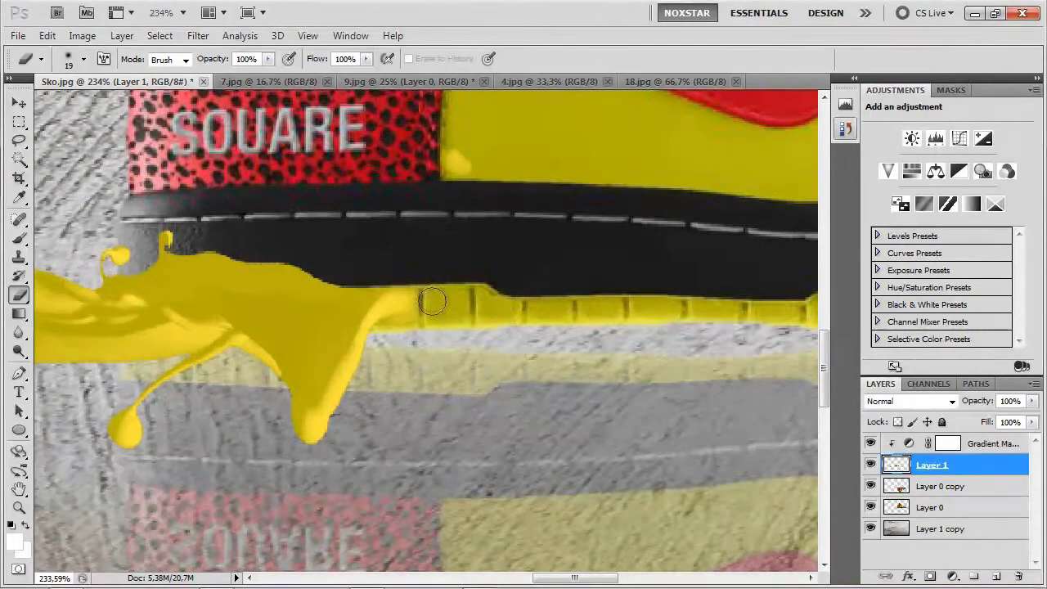
pyautogui.scroll(-6, 433, 329)
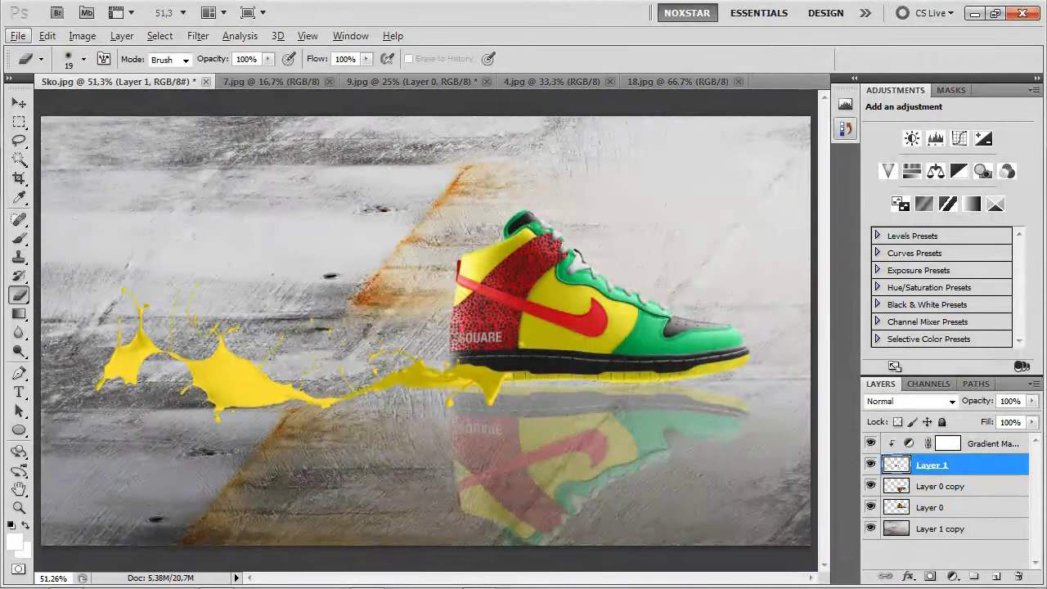
# In 7.jpg, unlock the background layer, delete the black backdrop using the Magic Wand, and deselect
pyautogui.hotkey('ctrl', 'Tab')
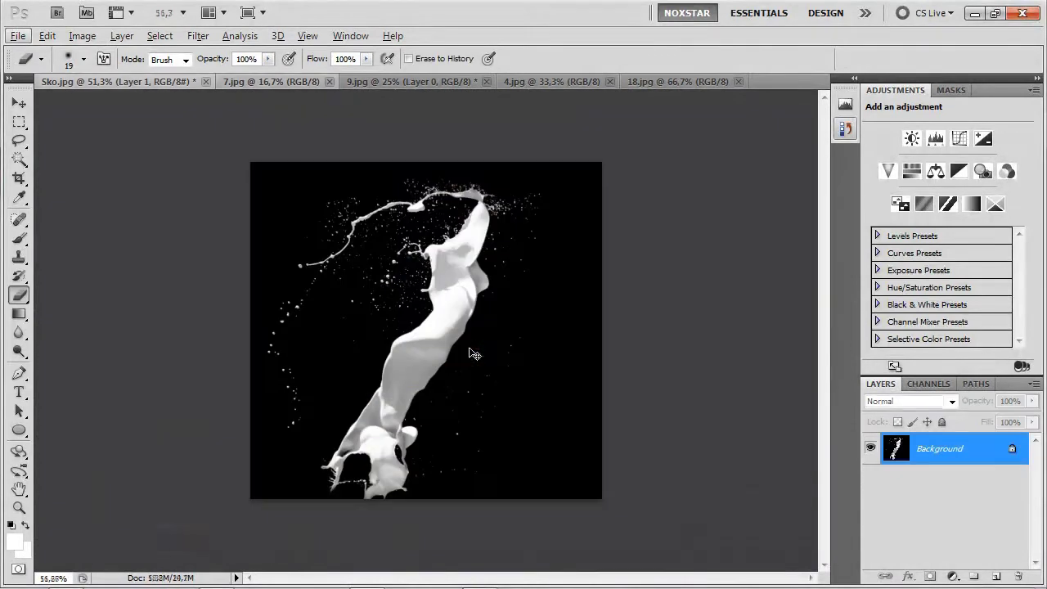
pyautogui.keyDown('alt'); pyautogui.doubleClick(941, 458); pyautogui.keyUp('alt')
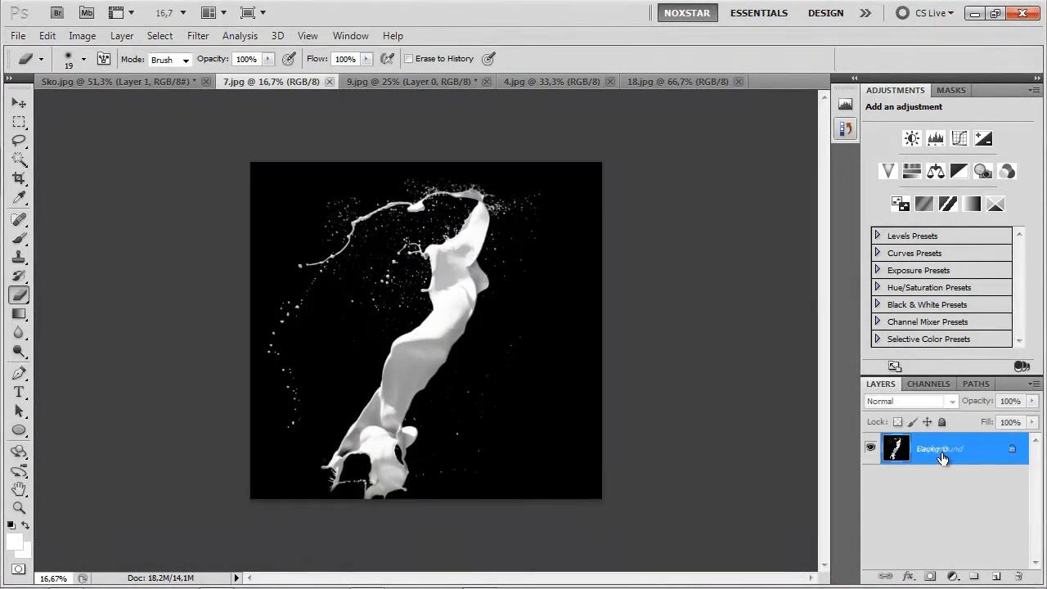
pyautogui.click(19, 159)
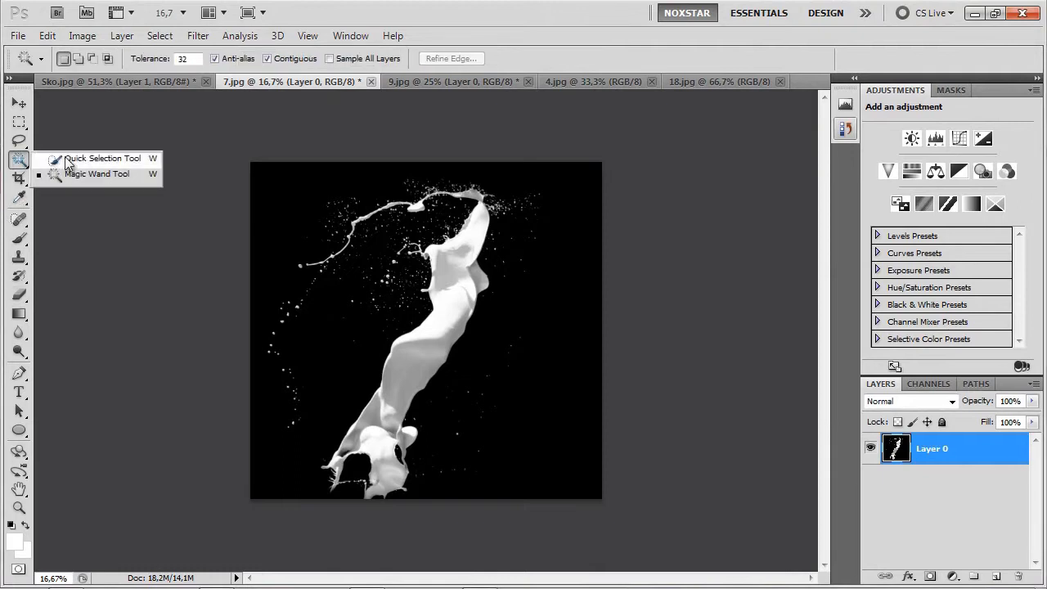
pyautogui.click(72, 174)
pyautogui.click(570, 398)
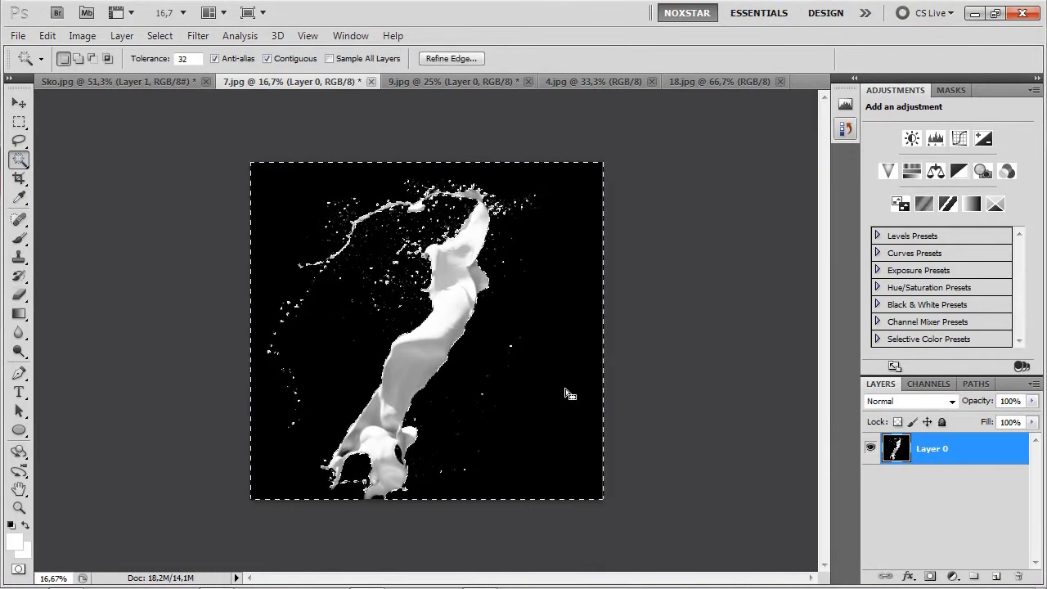
pyautogui.press('Delete')
pyautogui.press('v')
pyautogui.hotkey('ctrl', 'd')
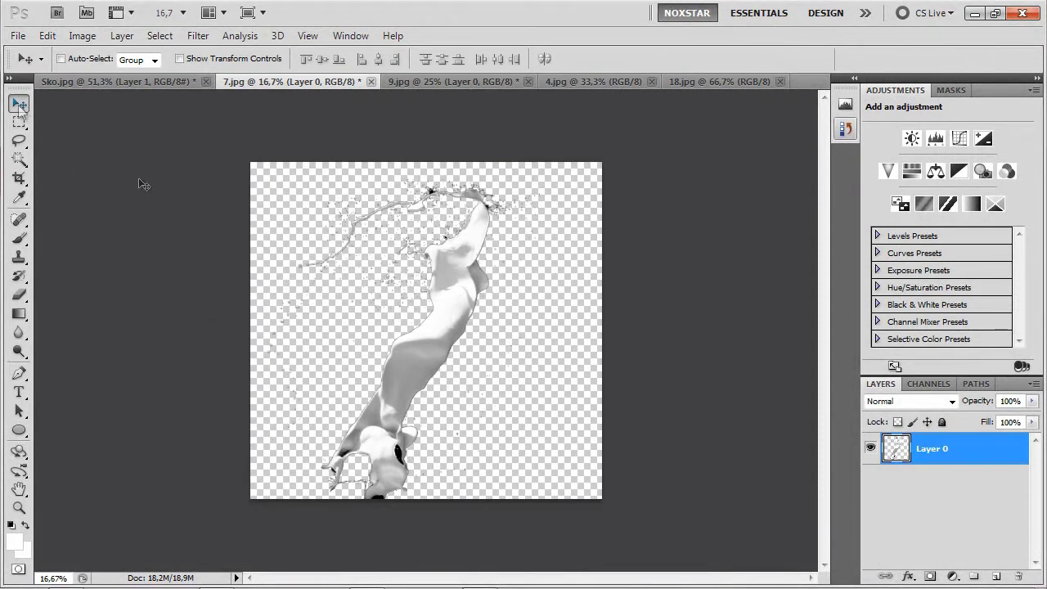
# Bring the white splash into Sko.jpg, place its layer directly beneath the yellow splash layer, and shift it toward the shoe's heel
pyautogui.moveTo(424, 366); pyautogui.dragTo(189, 179)
pyautogui.moveTo(97, 82); pyautogui.dragTo(469, 340)
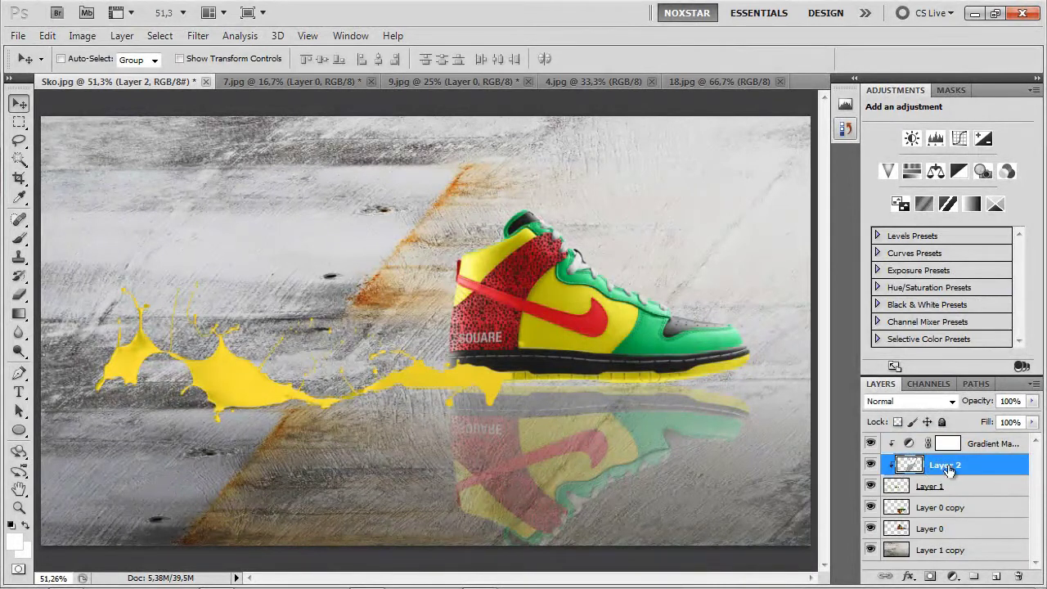
pyautogui.moveTo(938, 467); pyautogui.dragTo(943, 442)
pyautogui.moveTo(424, 386); pyautogui.dragTo(385, 354)
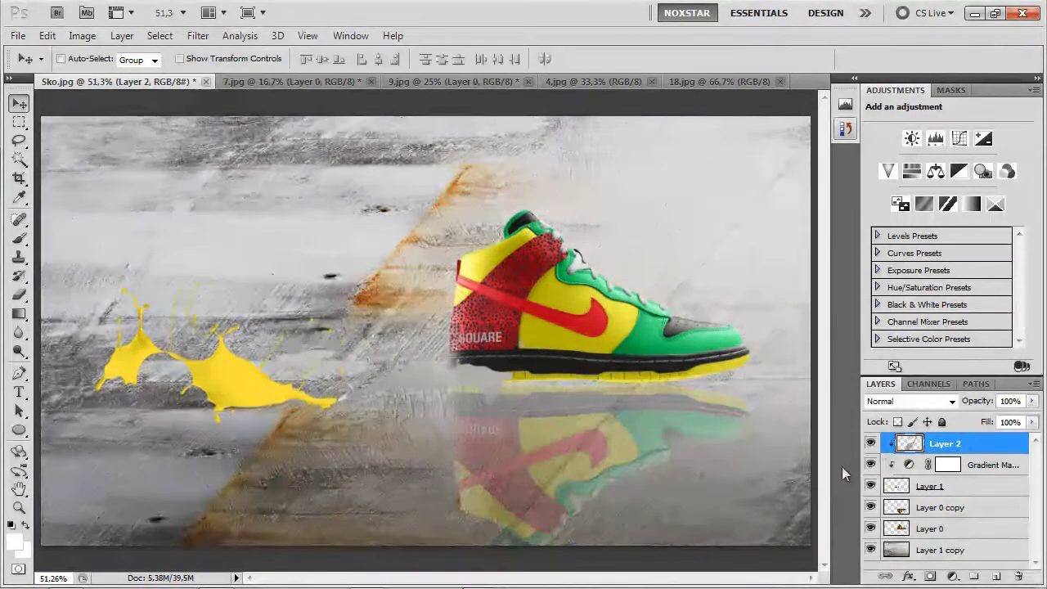
pyautogui.moveTo(963, 446); pyautogui.dragTo(959, 508)
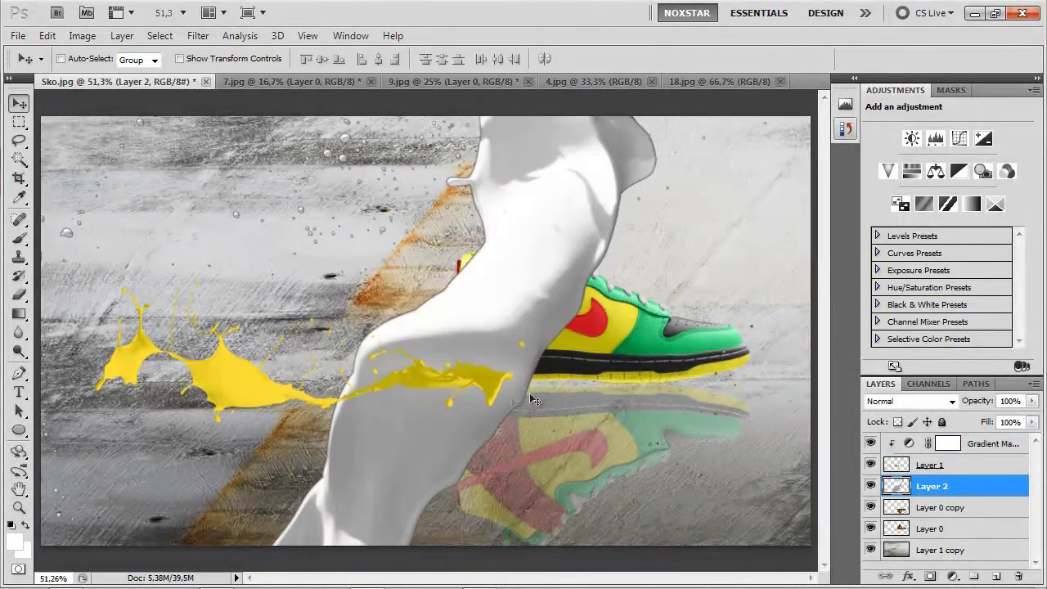
pyautogui.moveTo(533, 400); pyautogui.dragTo(431, 372)
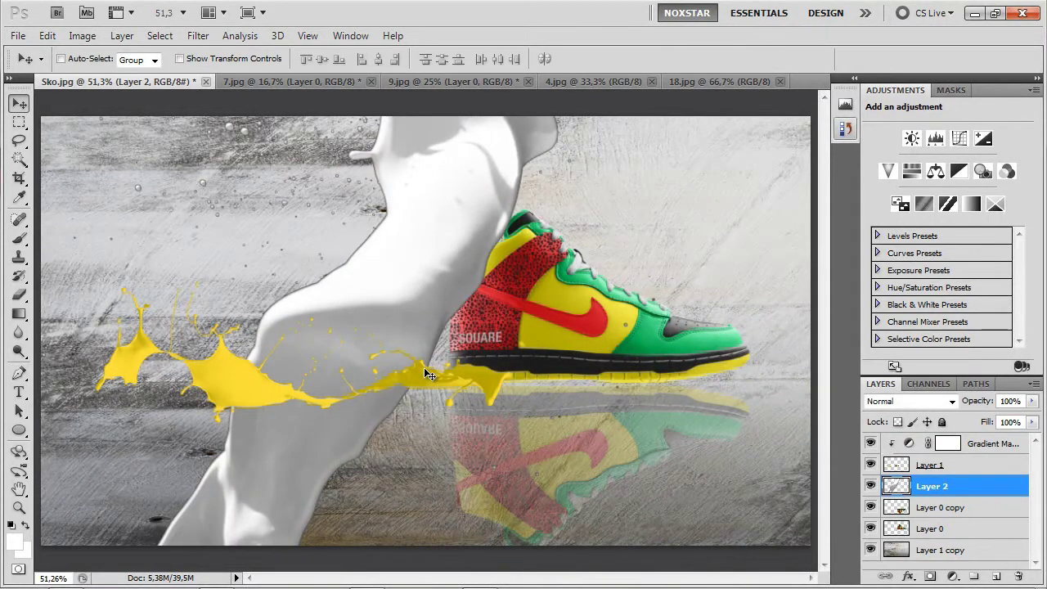
# Free-transform the white splash, rotating it 75° and scaling it to 42.14% beside the shoe's heel
pyautogui.hotkey('ctrl', 't')
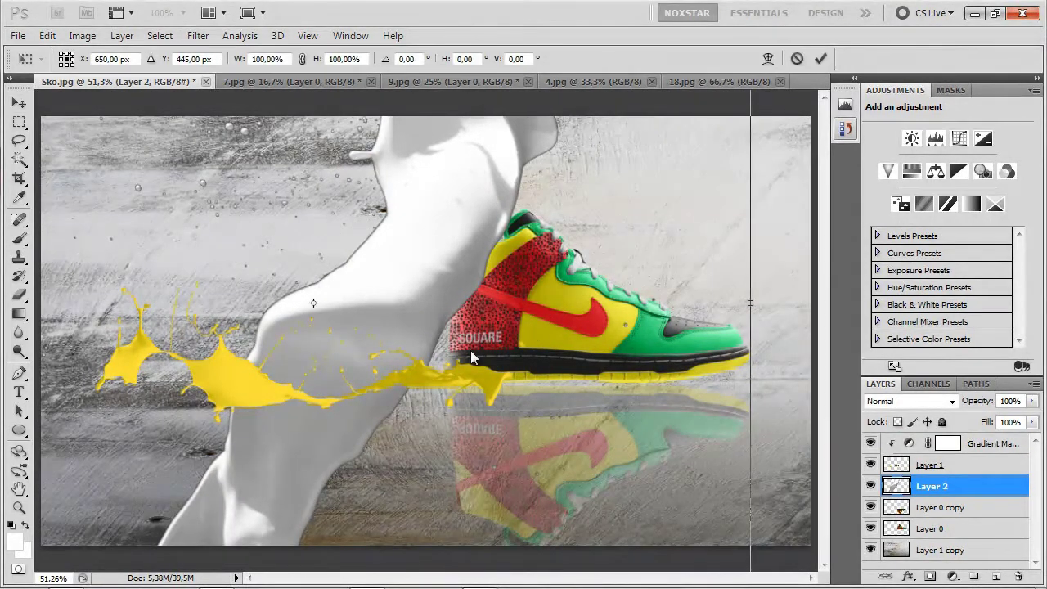
pyautogui.scroll(-5, 427, 343)
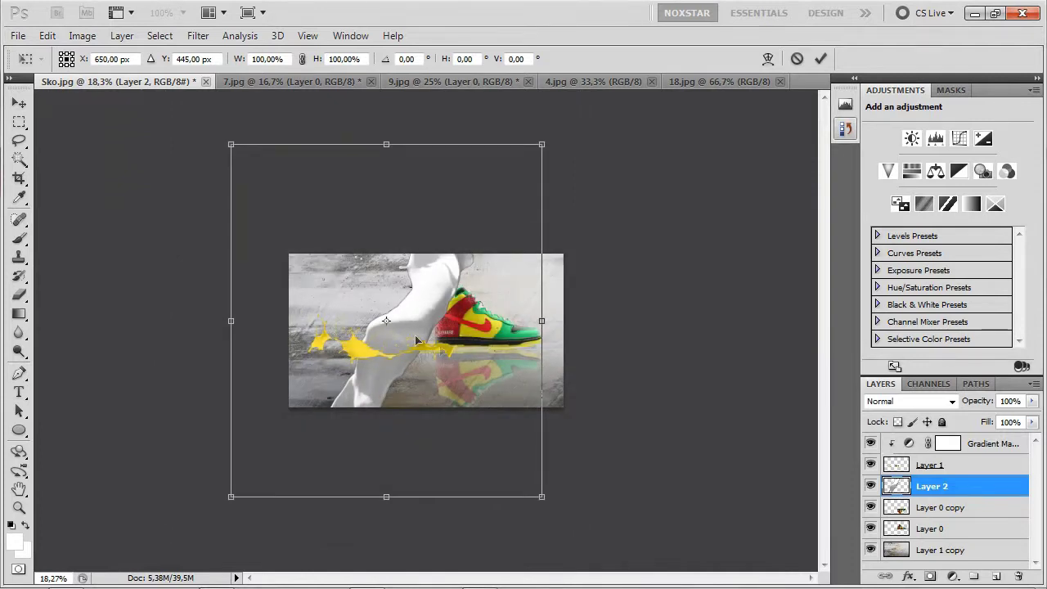
pyautogui.moveTo(429, 128); pyautogui.dragTo(638, 309)
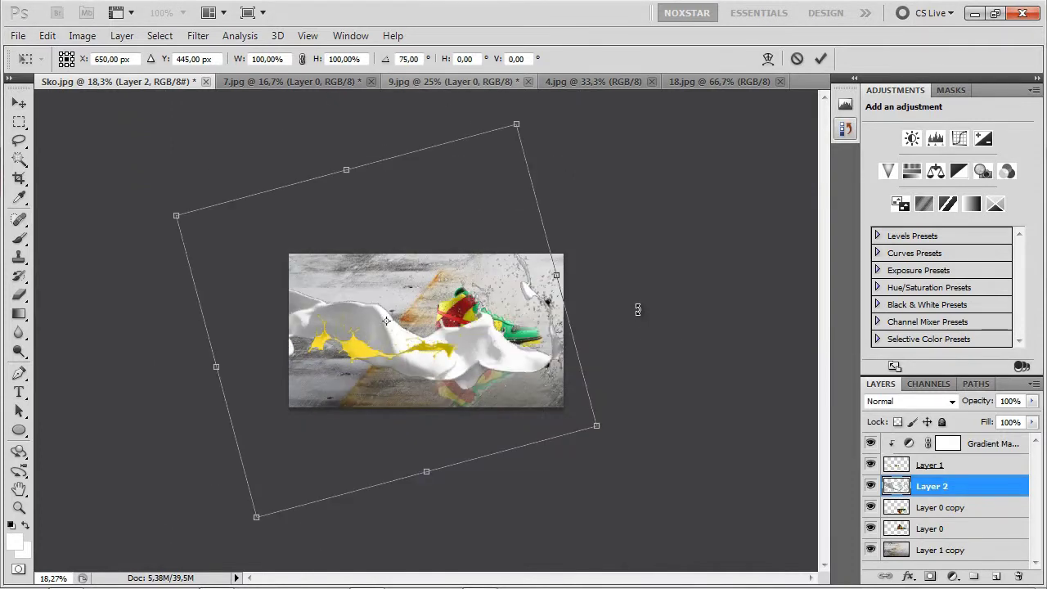
pyautogui.moveTo(386, 321); pyautogui.dragTo(358, 344)
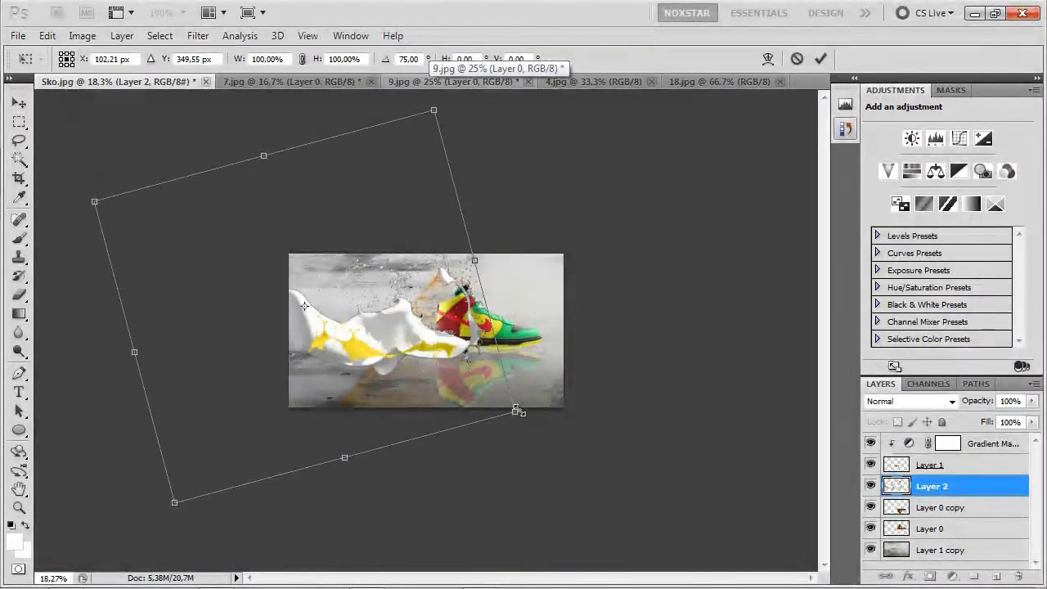
pyautogui.moveTo(515, 411); pyautogui.dragTo(396, 220)
pyautogui.moveTo(328, 184); pyautogui.dragTo(423, 333)
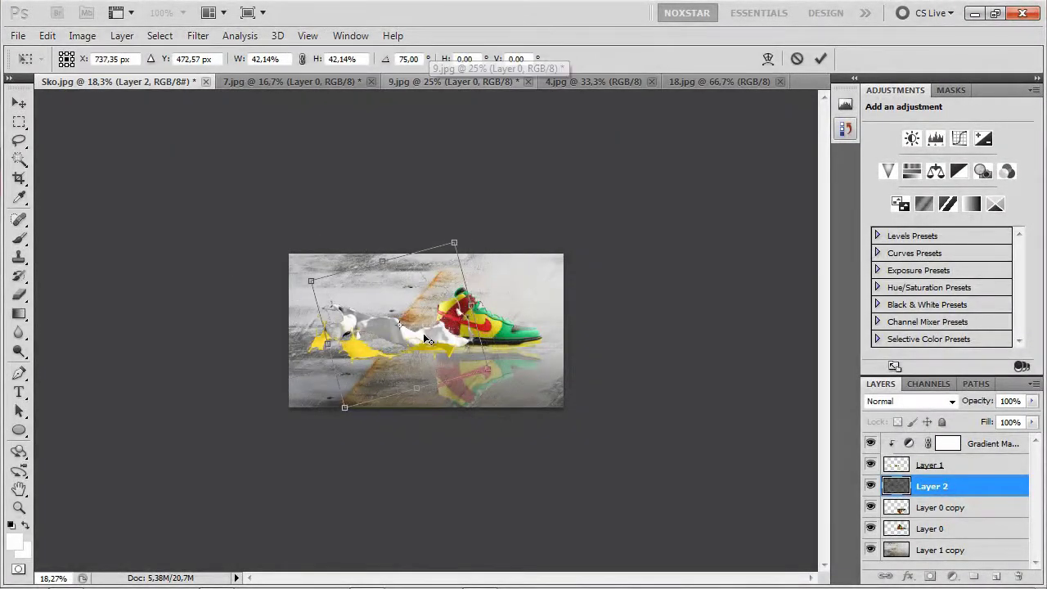
# Flip the white splash horizontally, rotate it to -59.28° and position it along the sole behind the yellow splash
pyautogui.scroll(5, 425, 334)
pyautogui.moveTo(479, 363); pyautogui.dragTo(381, 356)
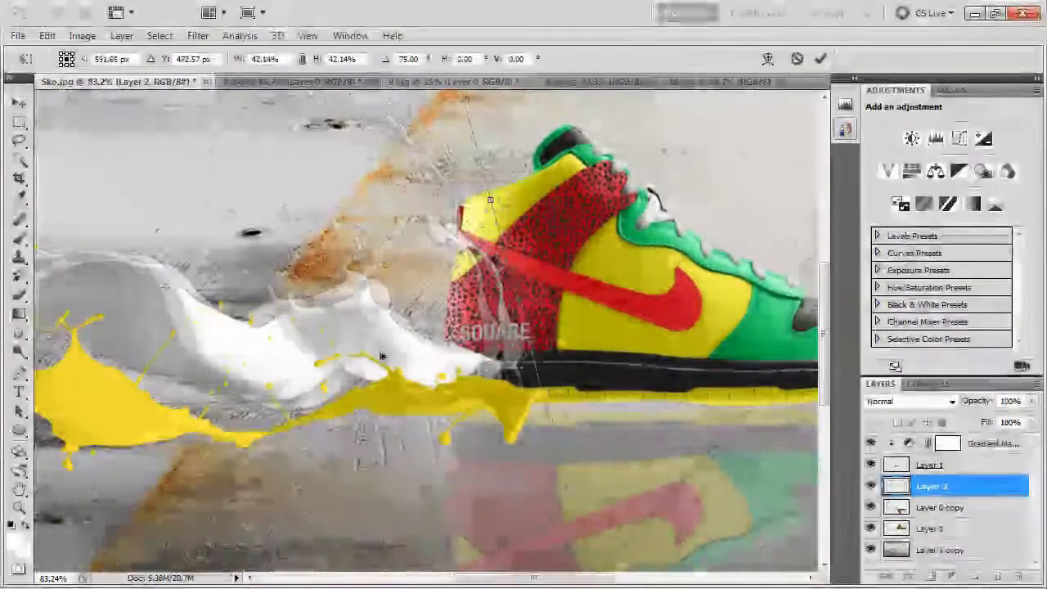
pyautogui.rightClick(371, 341)
pyautogui.click(426, 307)
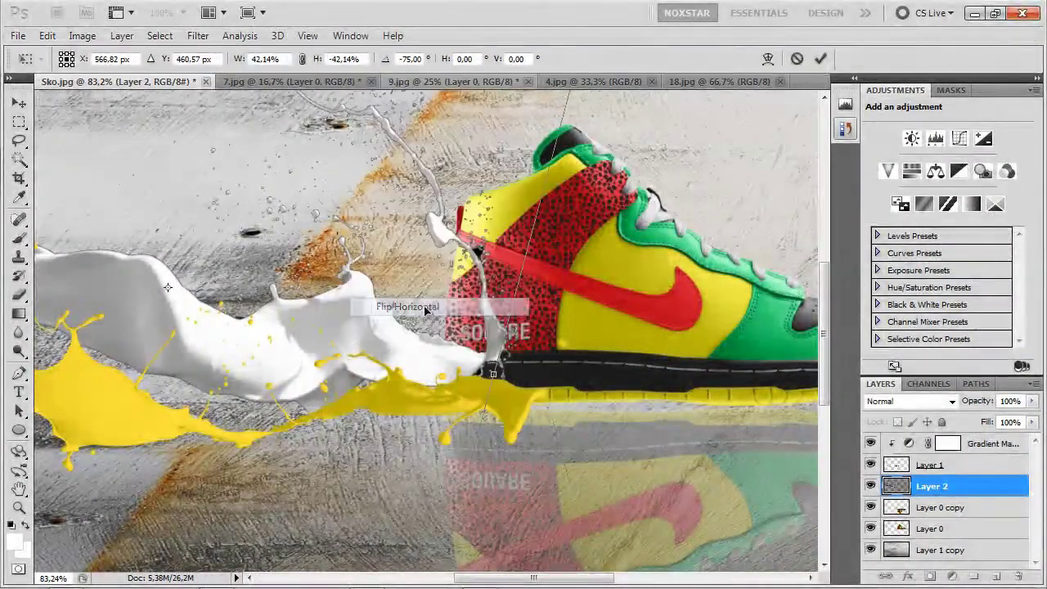
pyautogui.moveTo(427, 313); pyautogui.dragTo(558, 395)
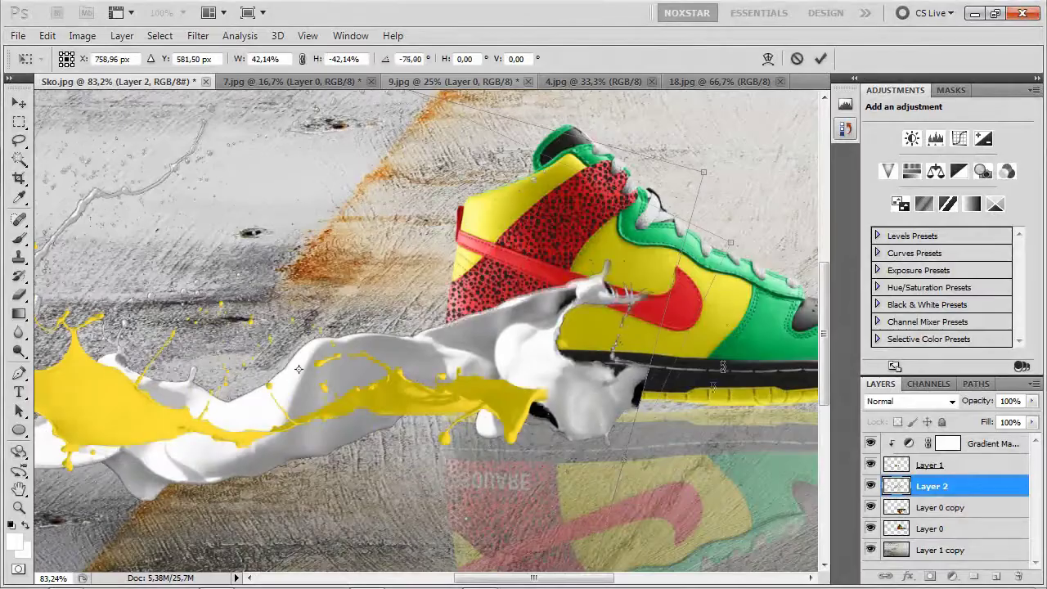
pyautogui.moveTo(723, 367); pyautogui.dragTo(705, 481)
pyautogui.moveTo(340, 372); pyautogui.dragTo(445, 352)
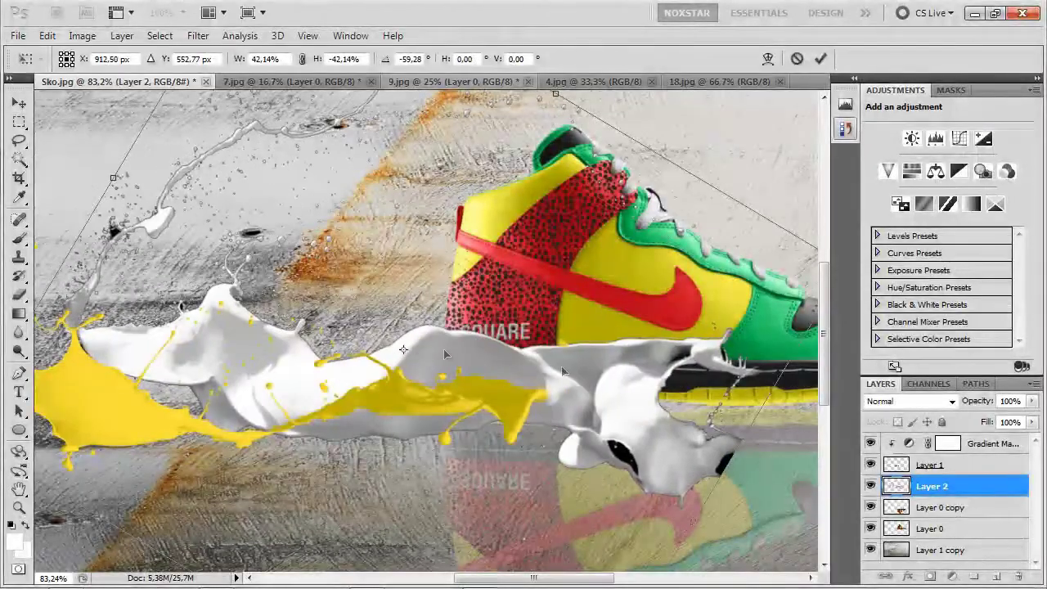
# Scale the white splash to 26.58%, rotate it to -56.87°, align it with the heel, and apply the transform
pyautogui.scroll(-2, 603, 358)
pyautogui.moveTo(699, 296); pyautogui.dragTo(597, 315)
pyautogui.moveTo(477, 362)
pyautogui.mouseDown()
pyautogui.moveTo(423, 341)
pyautogui.moveTo(439, 362)
pyautogui.moveTo(415, 336)
pyautogui.moveTo(450, 372)
pyautogui.moveTo(474, 362)
pyautogui.moveTo(472, 346)
pyautogui.mouseUp()
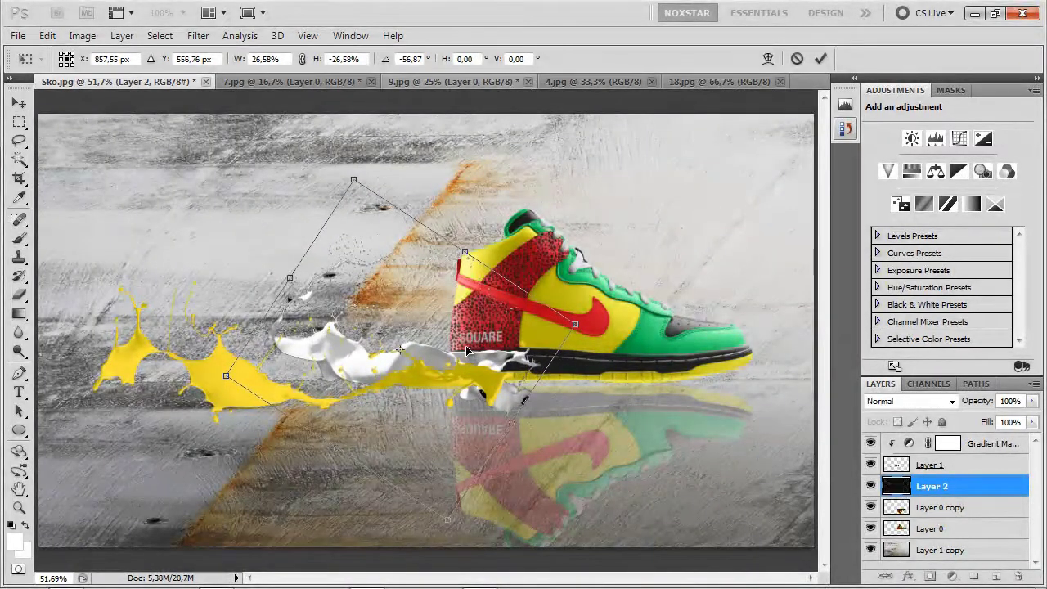
pyautogui.press('Return')
# Nudge the white splash slightly toward the heel's rear and erase its part hanging below the yellow splash with the 19 px eraser
pyautogui.scroll(12, 522, 373)
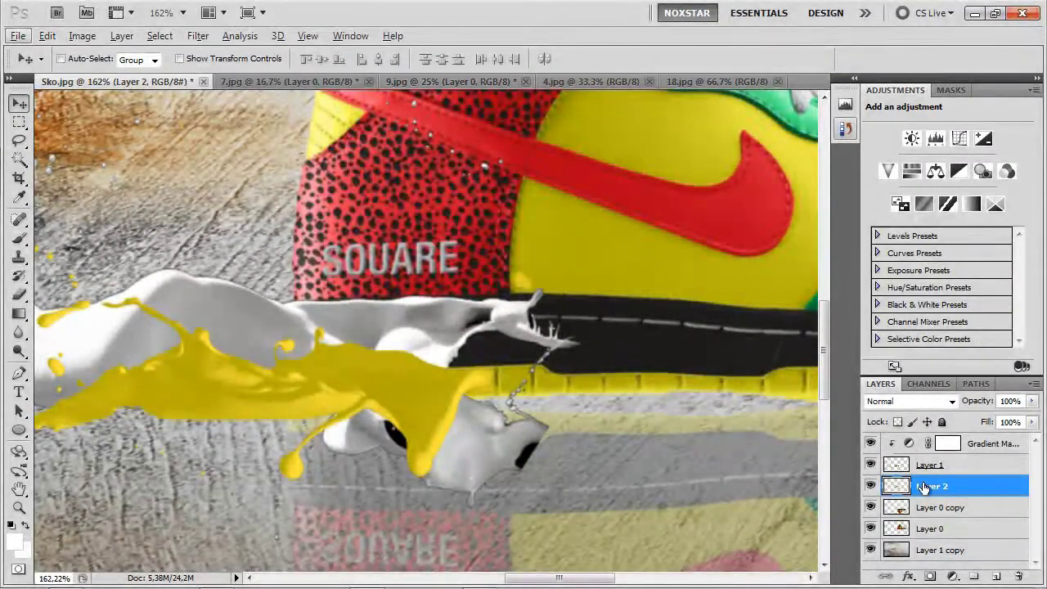
pyautogui.moveTo(925, 488); pyautogui.dragTo(940, 503)
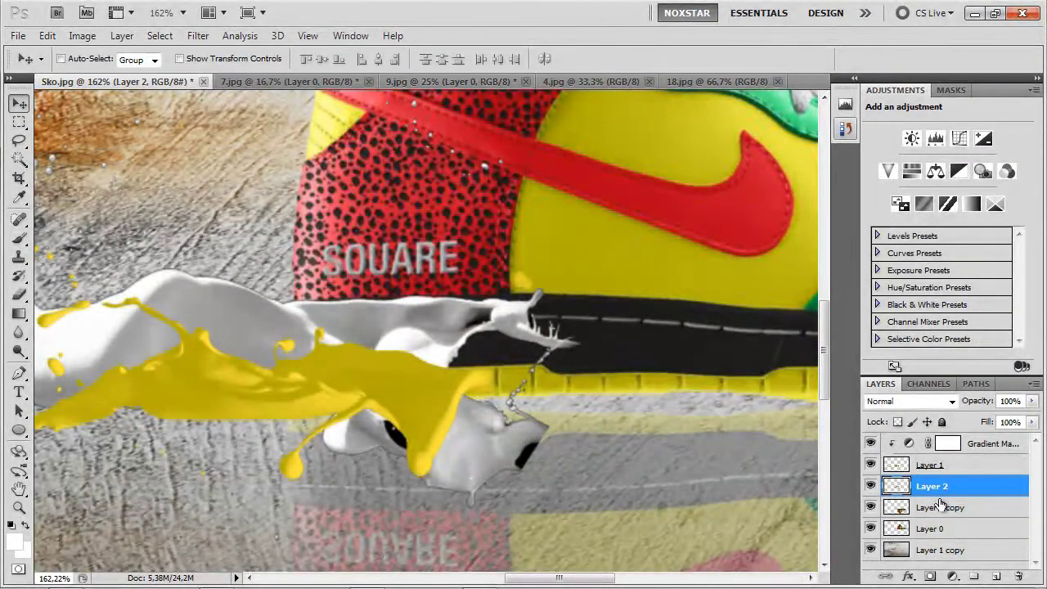
pyautogui.moveTo(398, 331); pyautogui.dragTo(387, 330)
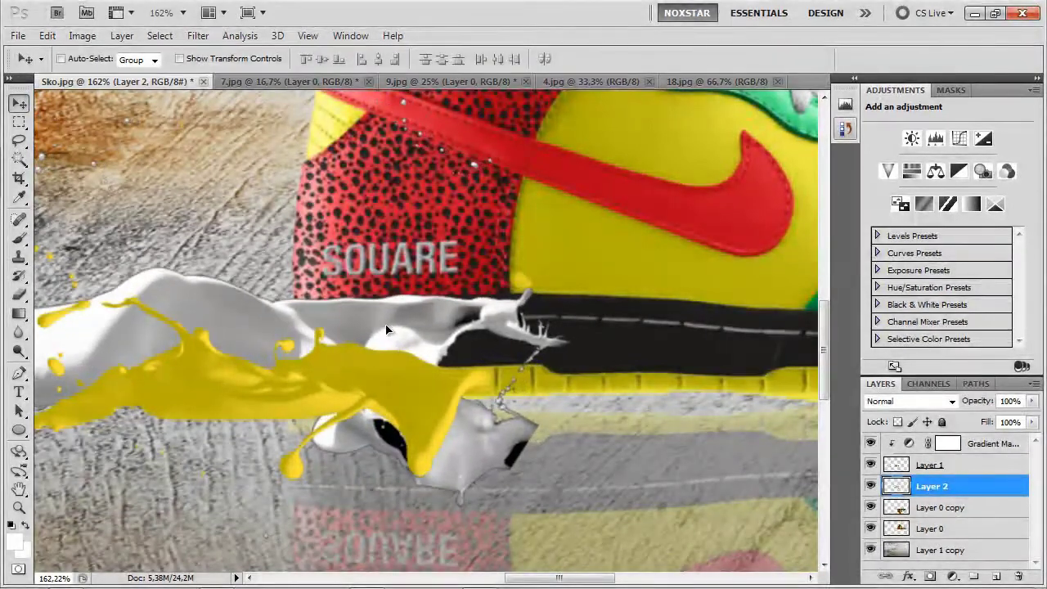
pyautogui.press('e')
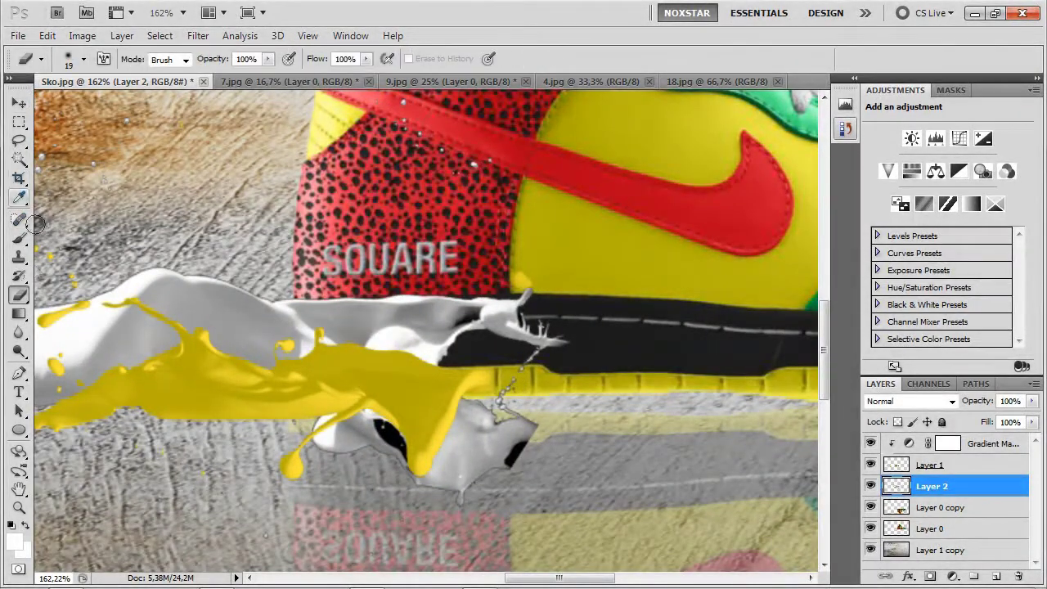
pyautogui.moveTo(493, 482)
pyautogui.mouseDown()
pyautogui.moveTo(397, 502)
pyautogui.moveTo(462, 463)
pyautogui.moveTo(477, 473)
pyautogui.moveTo(435, 469)
pyautogui.moveTo(480, 447)
pyautogui.moveTo(294, 433)
pyautogui.moveTo(397, 424)
pyautogui.moveTo(346, 419)
pyautogui.moveTo(527, 419)
pyautogui.moveTo(492, 407)
pyautogui.moveTo(436, 414)
pyautogui.moveTo(514, 405)
pyautogui.moveTo(465, 399)
pyautogui.moveTo(427, 416)
pyautogui.mouseUp()
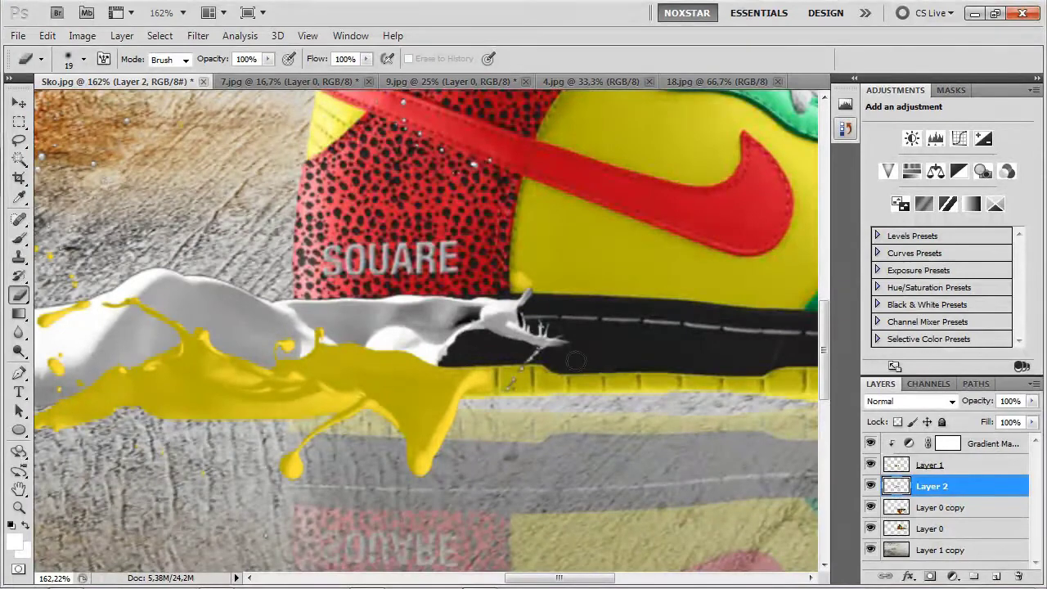
# Undo the last eraser stroke on the white splash
pyautogui.hotkey('ctrl', 'z')
pyautogui.click(18, 103)
pyautogui.scroll(-3, 576, 326)
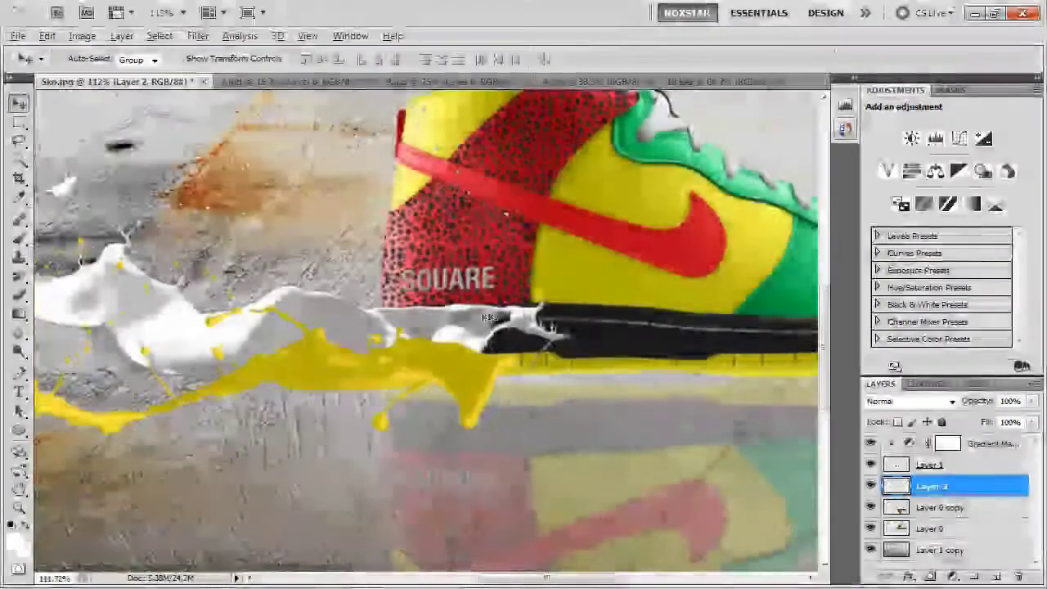
pyautogui.scroll(3, 483, 315)
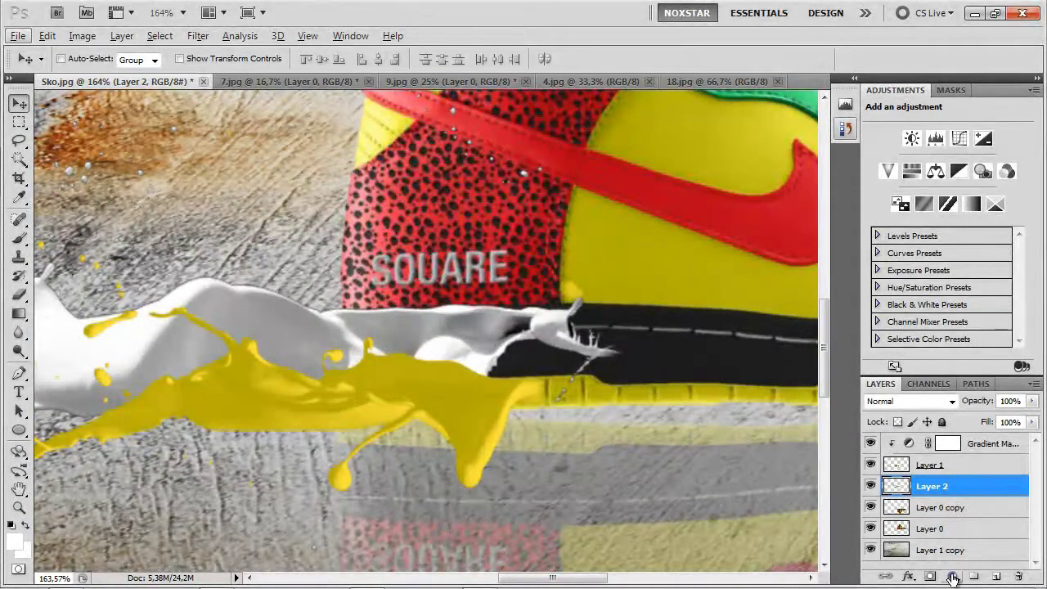
# Add a Gradient Map adjustment above Layer 2, clipped so that it affects only the white splash
pyautogui.click(954, 579)
pyautogui.keyDown('alt'); pyautogui.click(945, 540); pyautogui.keyUp('alt')
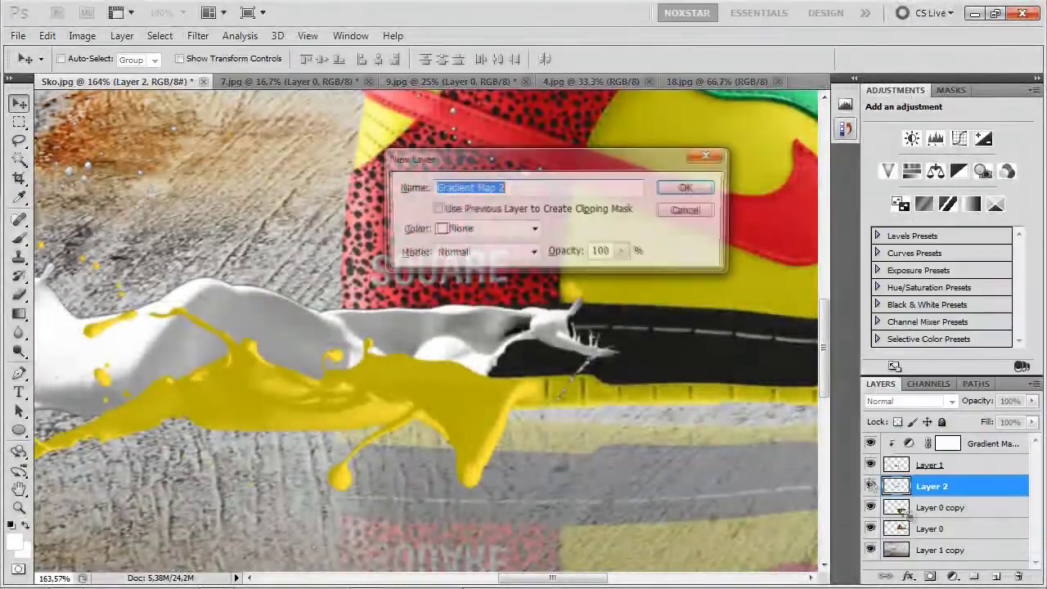
pyautogui.click(434, 209)
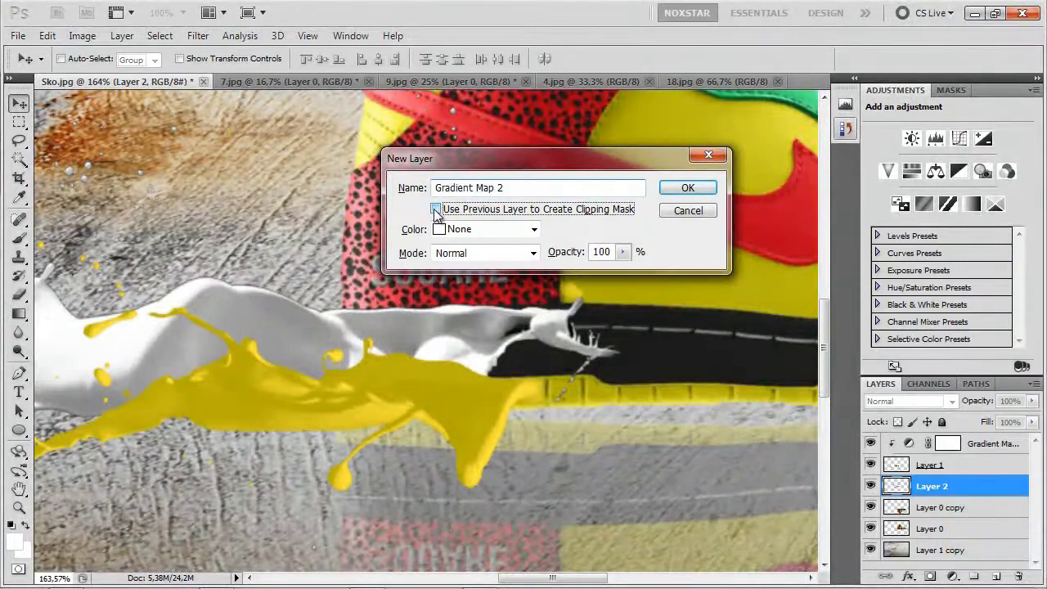
pyautogui.click(688, 189)
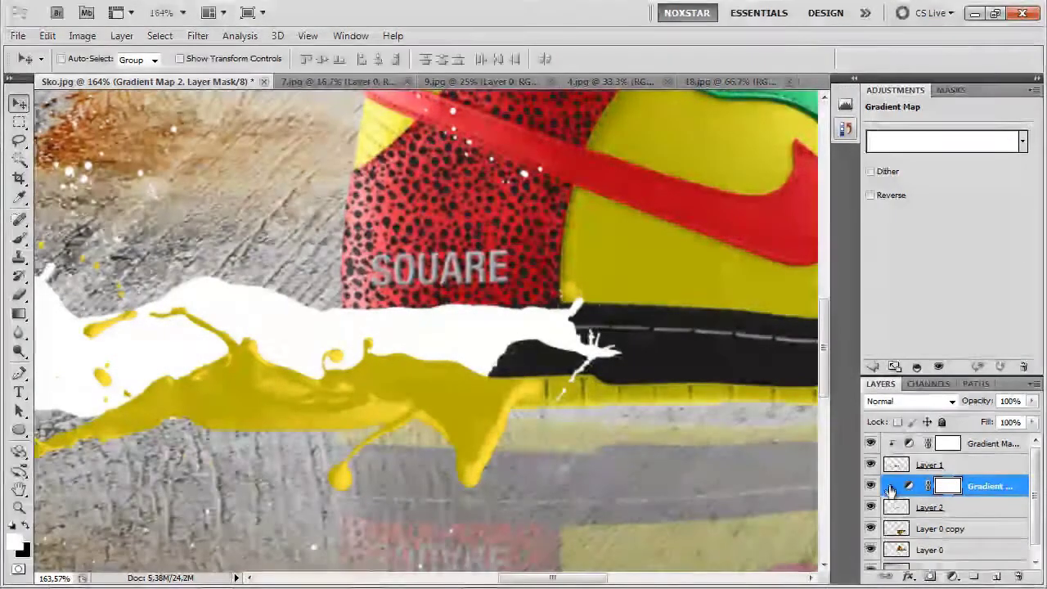
# Set the start color stop of the white splash's gradient map to dark gray #242424
pyautogui.click(902, 145)
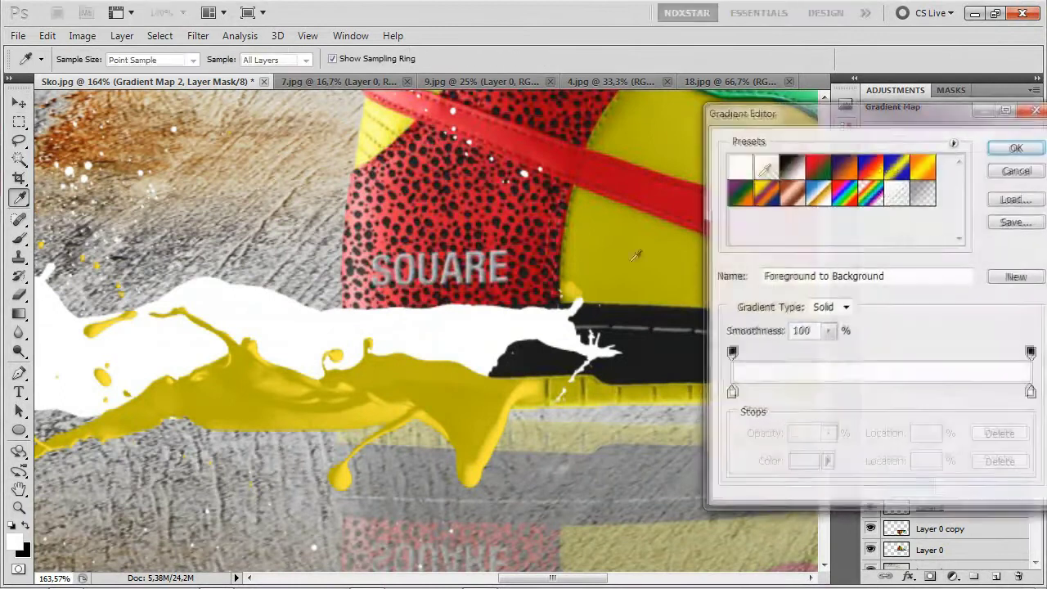
pyautogui.doubleClick(728, 393)
pyautogui.moveTo(713, 421); pyautogui.dragTo(622, 532)
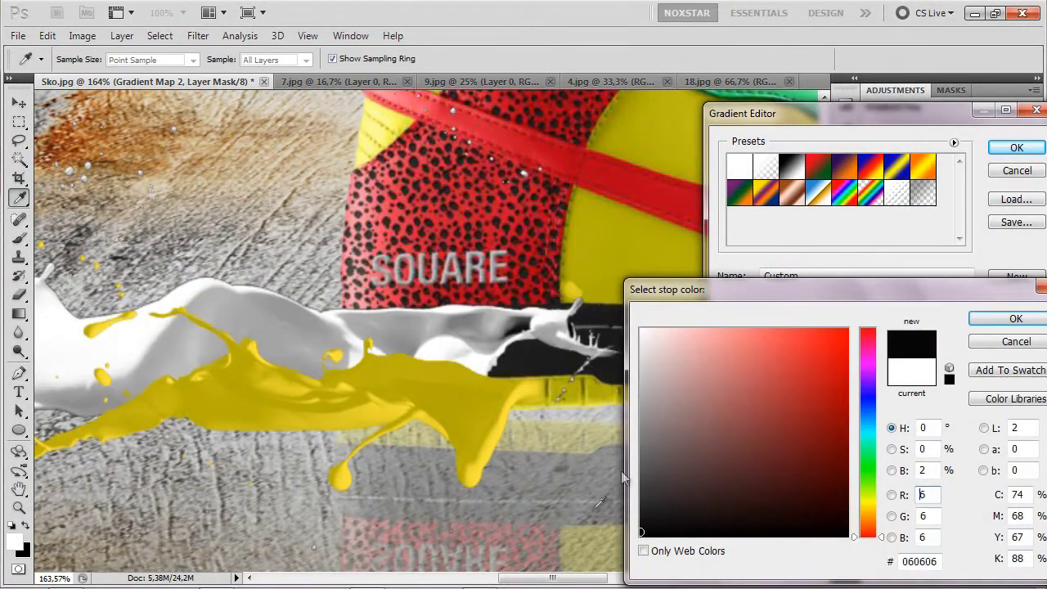
pyautogui.click(650, 509)
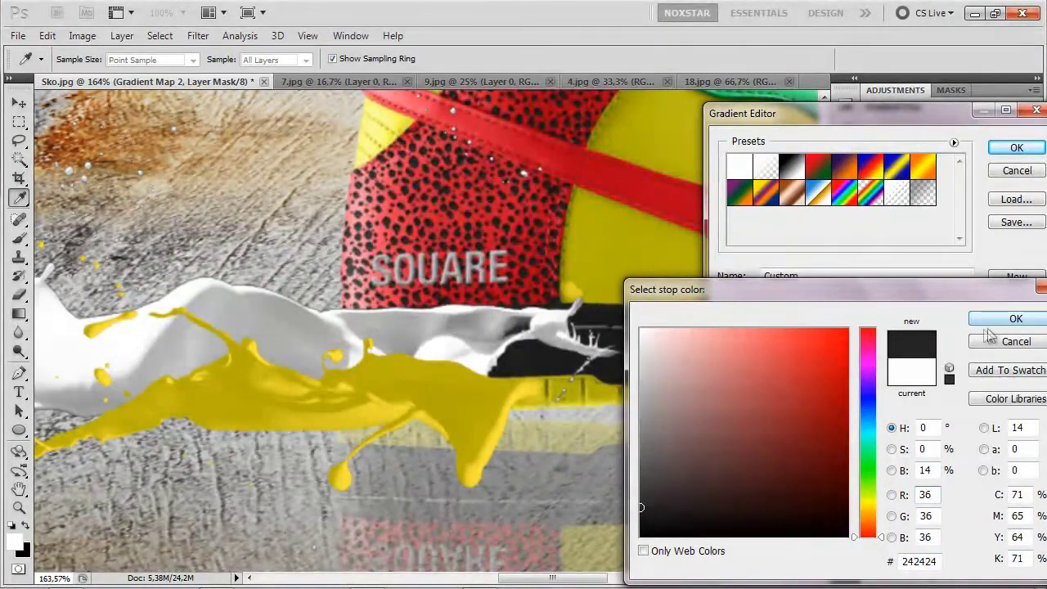
pyautogui.click(1015, 318)
# Set the gradient's end color stop to near-black #171717 and apply the edited gradient
pyautogui.doubleClick(1031, 394)
pyautogui.moveTo(679, 478); pyautogui.dragTo(528, 483)
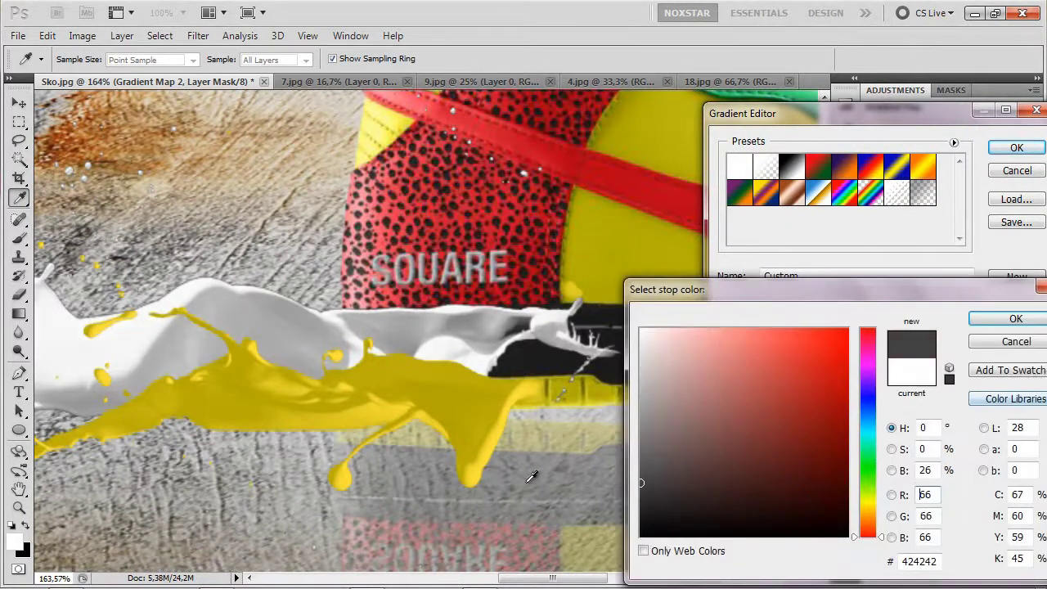
pyautogui.click(642, 517)
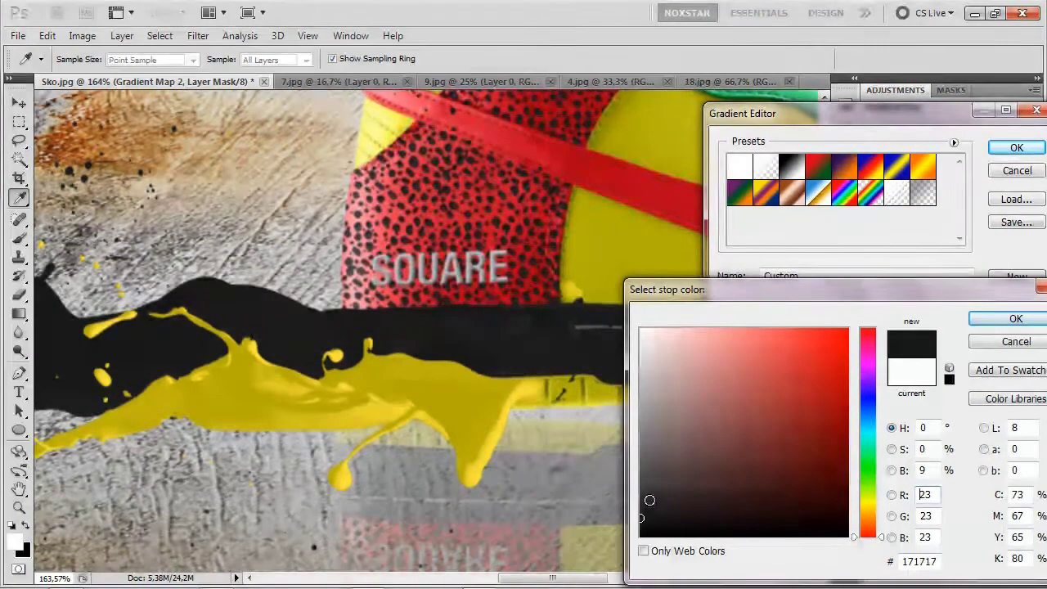
pyautogui.click(1015, 318)
pyautogui.click(1016, 147)
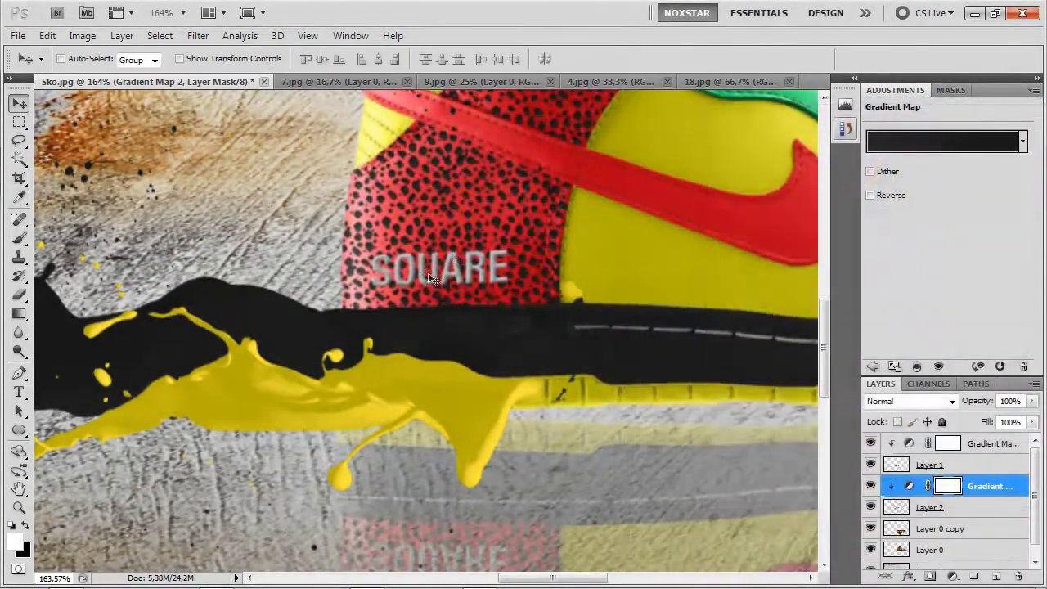
# Erase the parts of the black splash on Layer 2 that cover the sole's white stitching near the heel, using the 19 px eraser
pyautogui.scroll(-3, 440, 269)
pyautogui.scroll(-2, 439, 268)
pyautogui.scroll(4, 417, 211)
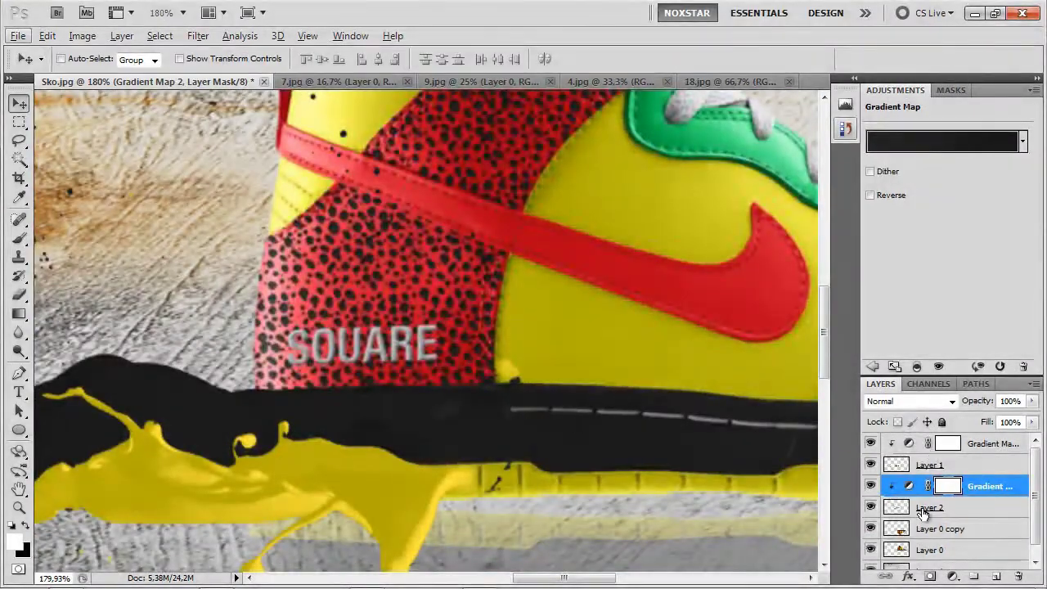
pyautogui.click(924, 509)
pyautogui.press('e')
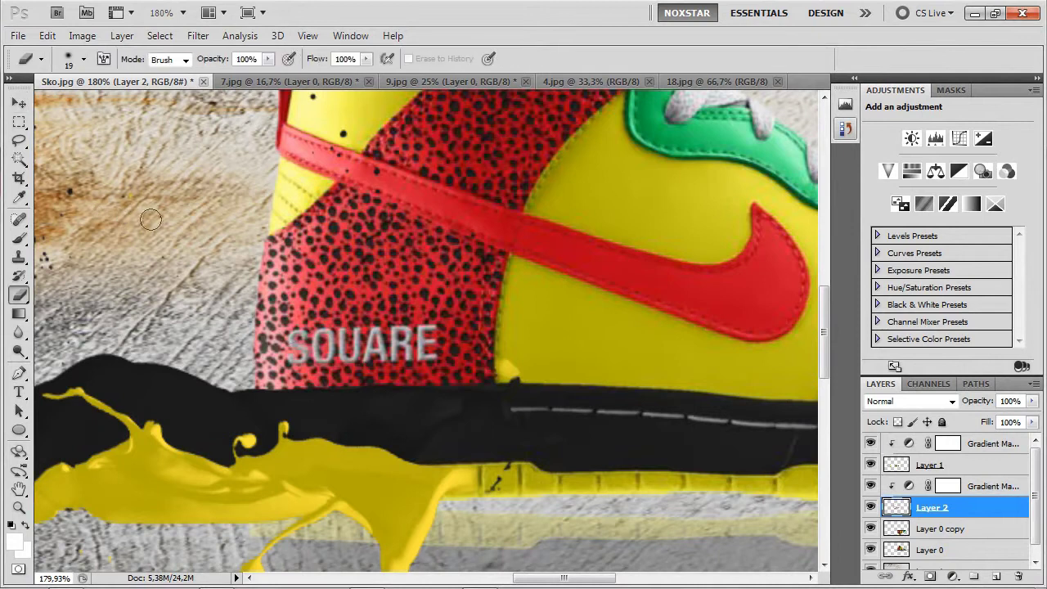
pyautogui.moveTo(484, 414); pyautogui.dragTo(517, 418)
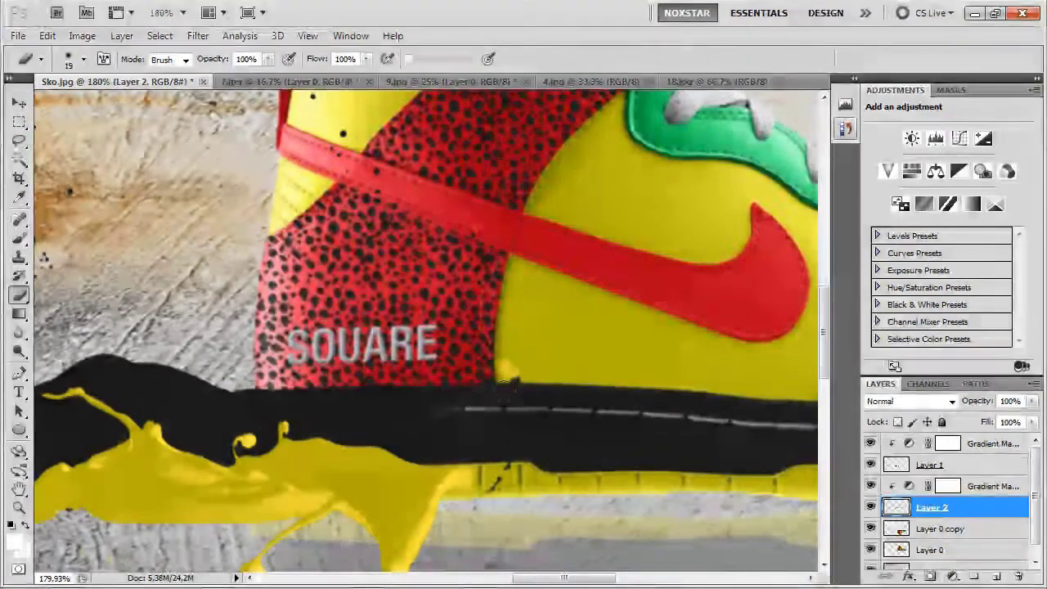
pyautogui.moveTo(466, 419)
pyautogui.mouseDown()
pyautogui.moveTo(408, 415)
pyautogui.moveTo(459, 415)
pyautogui.mouseUp()
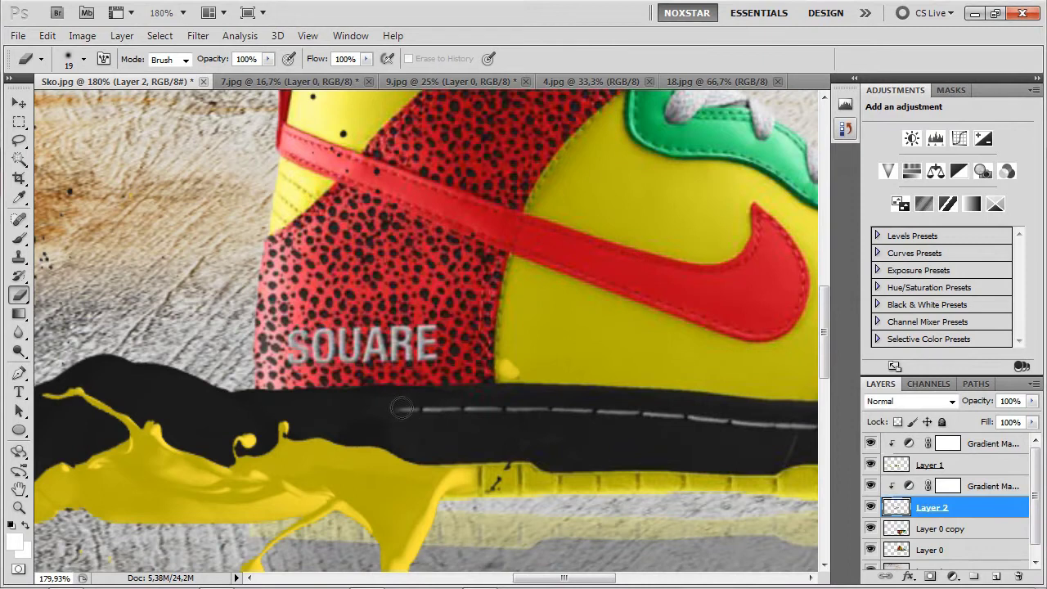
pyautogui.moveTo(395, 410); pyautogui.dragTo(390, 413)
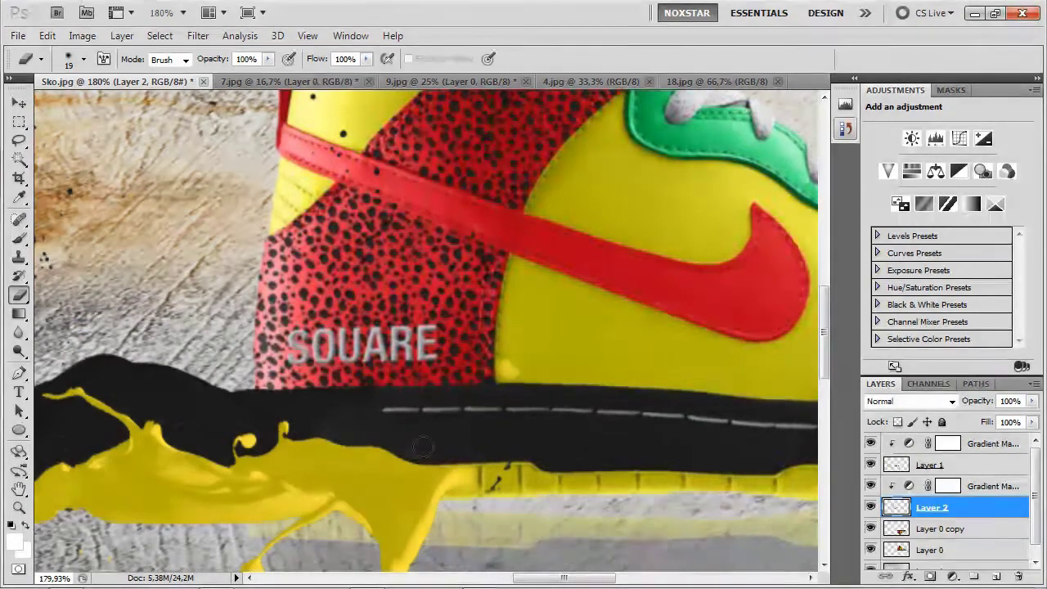
pyautogui.scroll(-4, 486, 440)
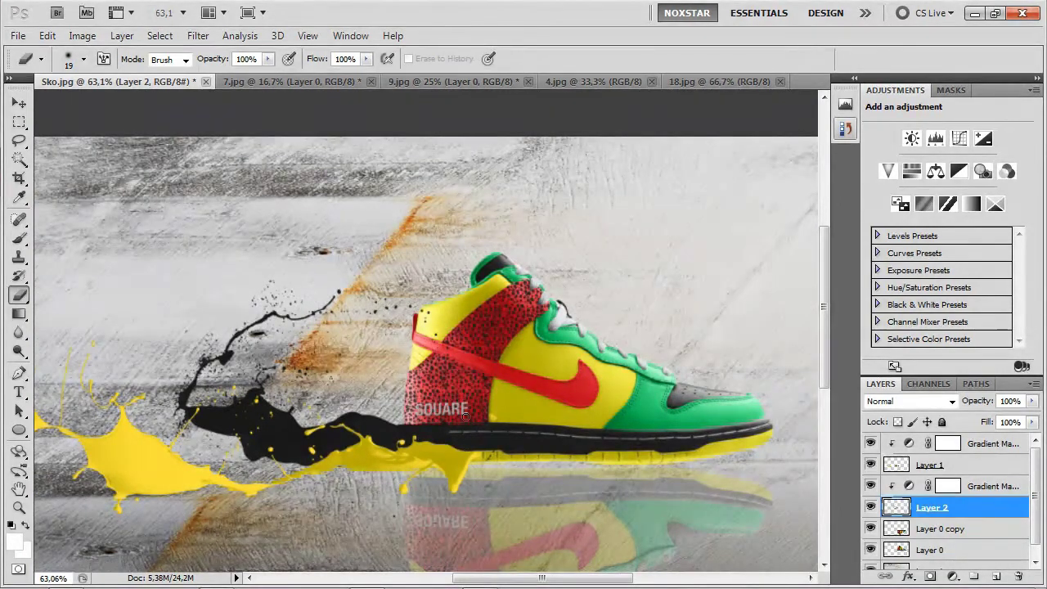
pyautogui.scroll(1, 464, 417)
pyautogui.scroll(-3, 464, 414)
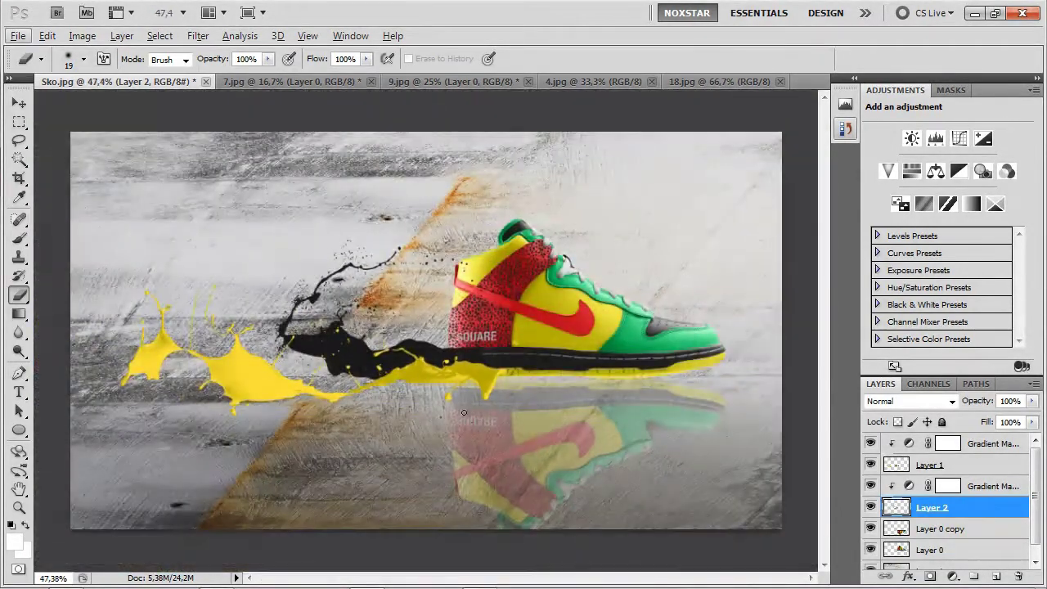
# Close the 7.jpg document without saving its changes and return to Sko.jpg
pyautogui.hotkey('ctrl', 'Tab')
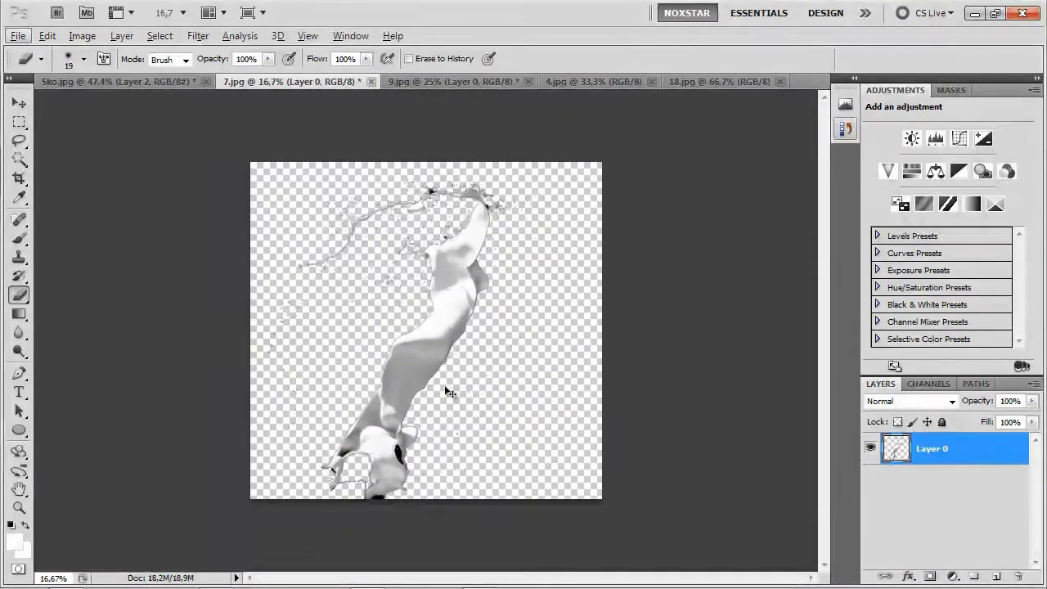
pyautogui.click(371, 82)
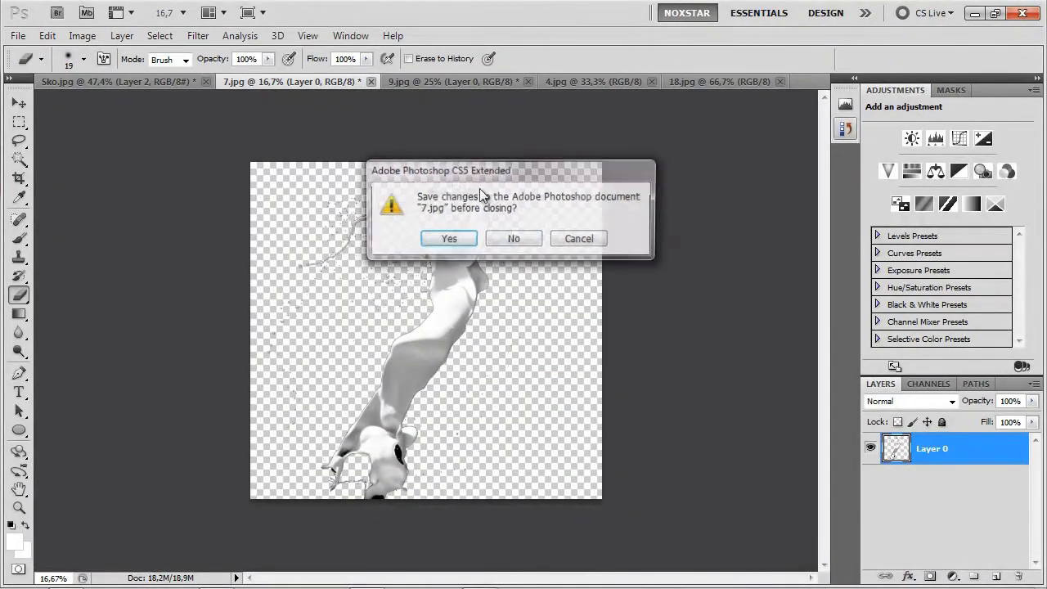
pyautogui.click(518, 238)
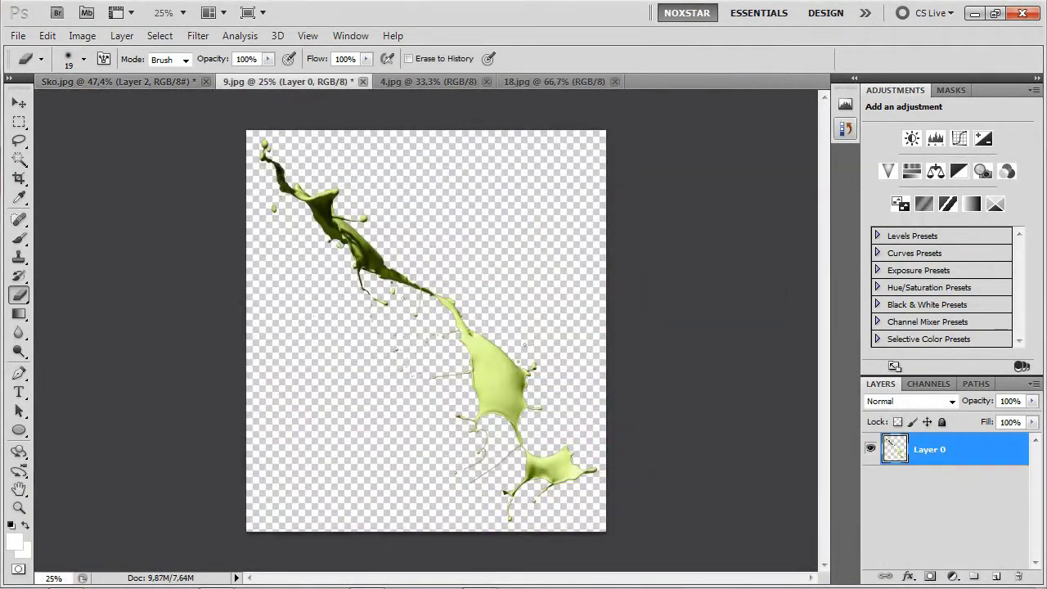
pyautogui.hotkey('ctrl', 'shift', 'Tab')
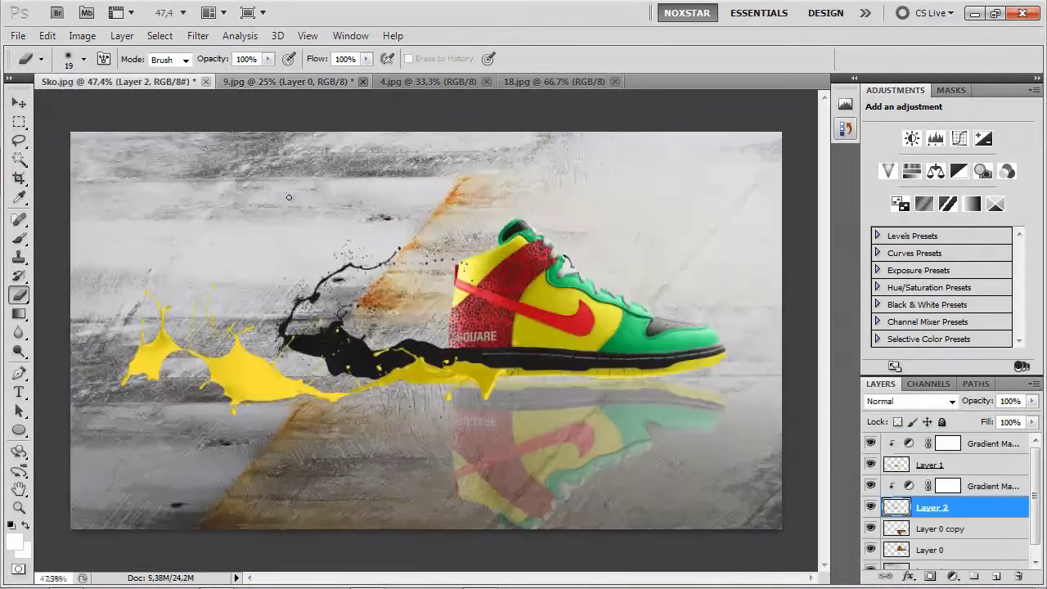
# Switch to the red splash image 4.jpg and convert its locked Background into a regular layer
pyautogui.hotkey('ctrl', 'Tab')
pyautogui.hotkey('ctrl', 'Tab')
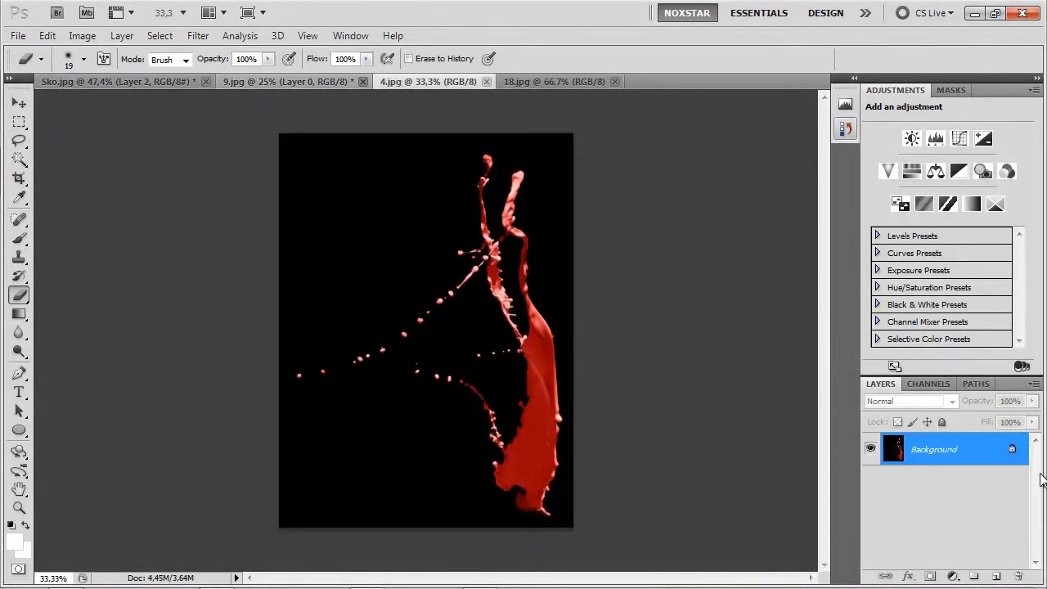
pyautogui.keyDown('alt'); pyautogui.doubleClick(951, 455); pyautogui.keyUp('alt')
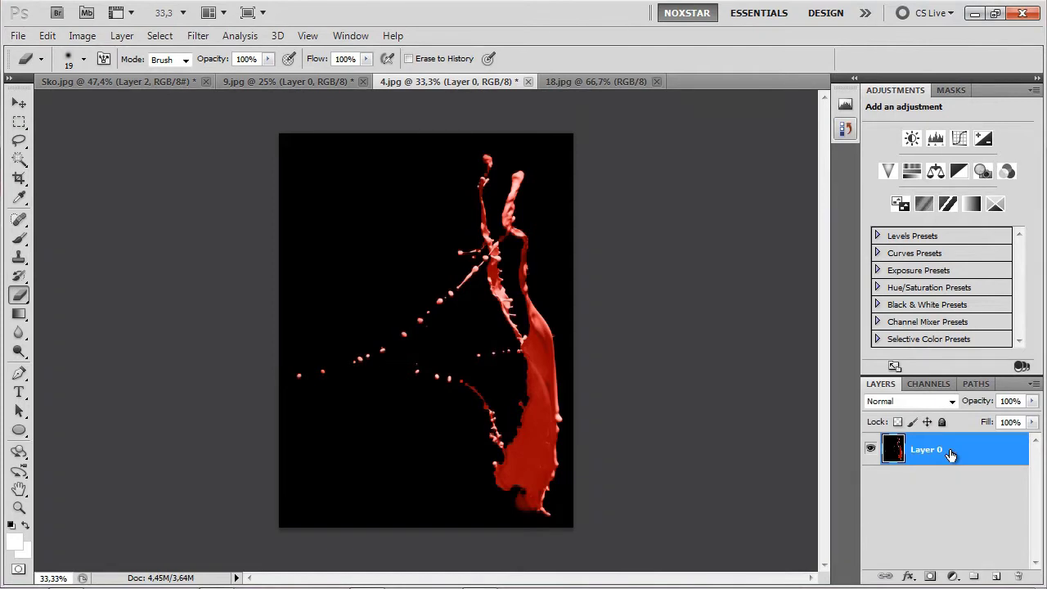
# Delete the black background around and inside the red splash with the Magic Wand at tolerance 32, and deselect
pyautogui.click(19, 159)
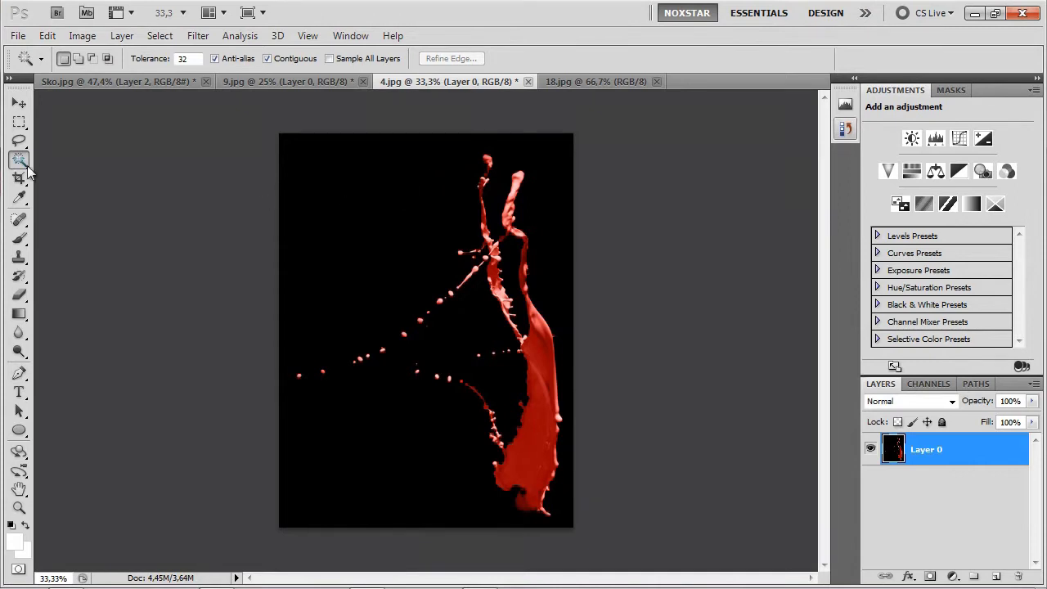
pyautogui.click(19, 161)
pyautogui.click(402, 206)
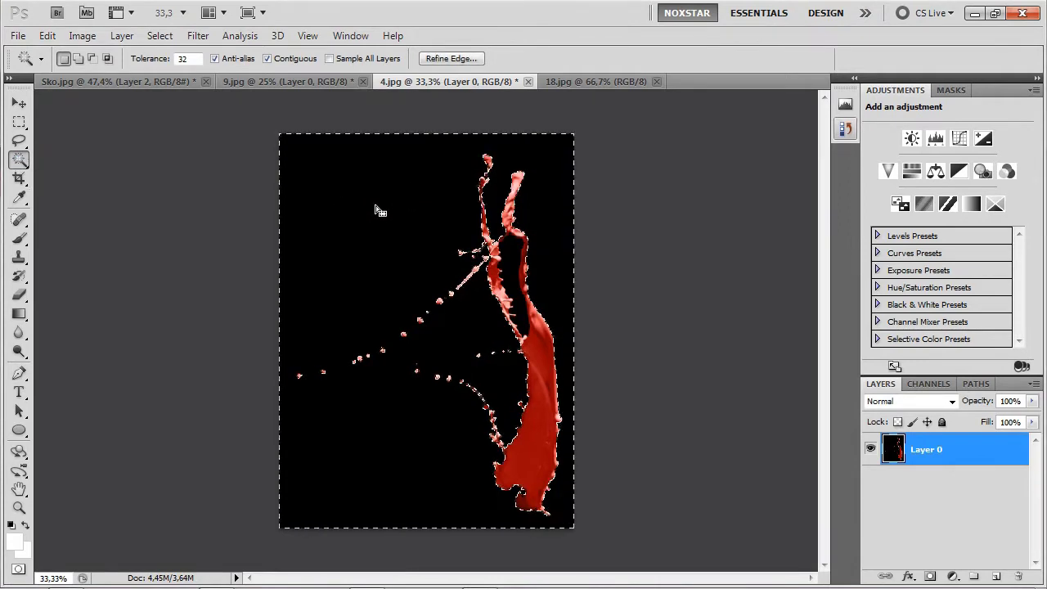
pyautogui.press('Delete')
pyautogui.click(511, 259)
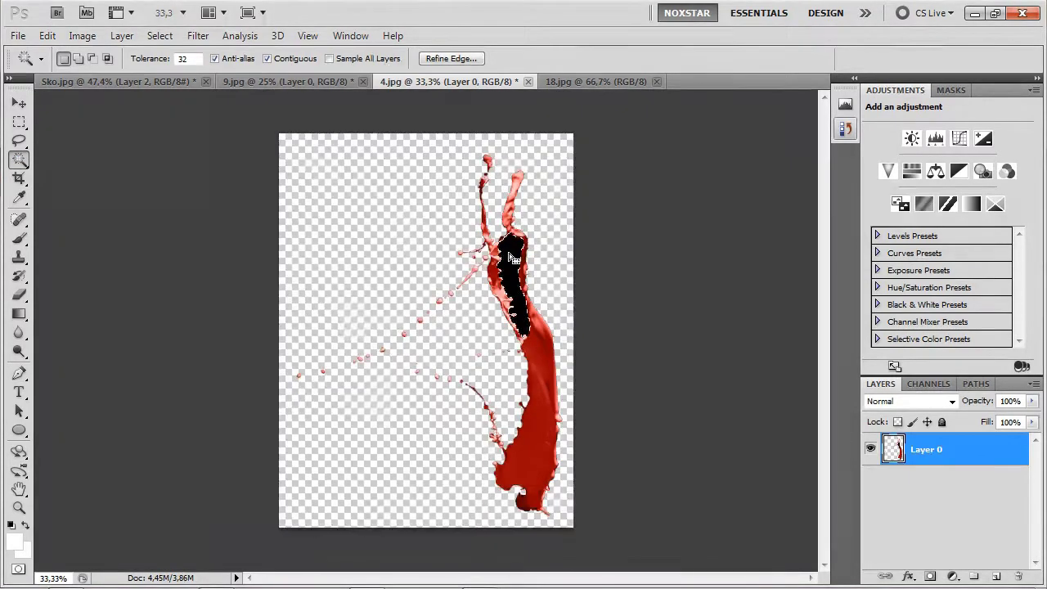
pyautogui.press('Delete')
pyautogui.hotkey('ctrl', 'd')
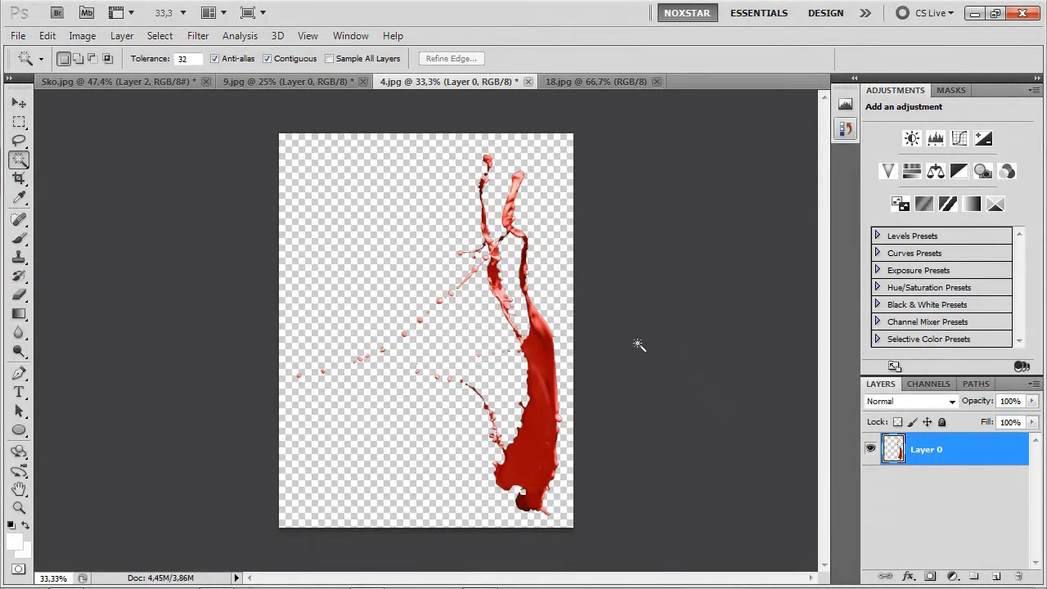
# Bring the red splash into Sko.jpg and place its layer directly beneath Layer 2, outside the clipping group
pyautogui.press('v')
pyautogui.moveTo(531, 367); pyautogui.dragTo(448, 335)
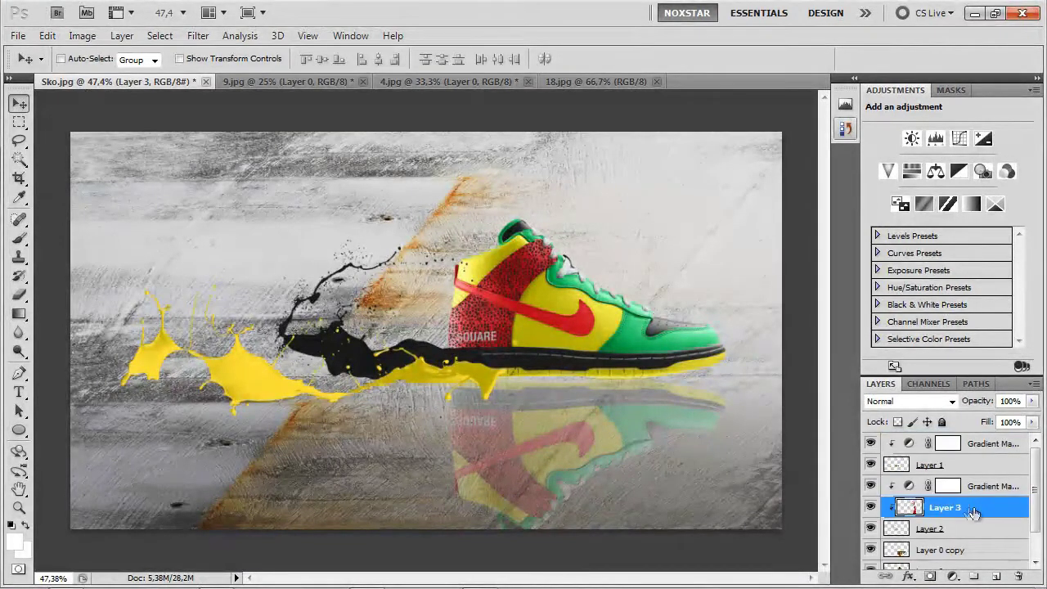
pyautogui.scroll(-1, 953, 511)
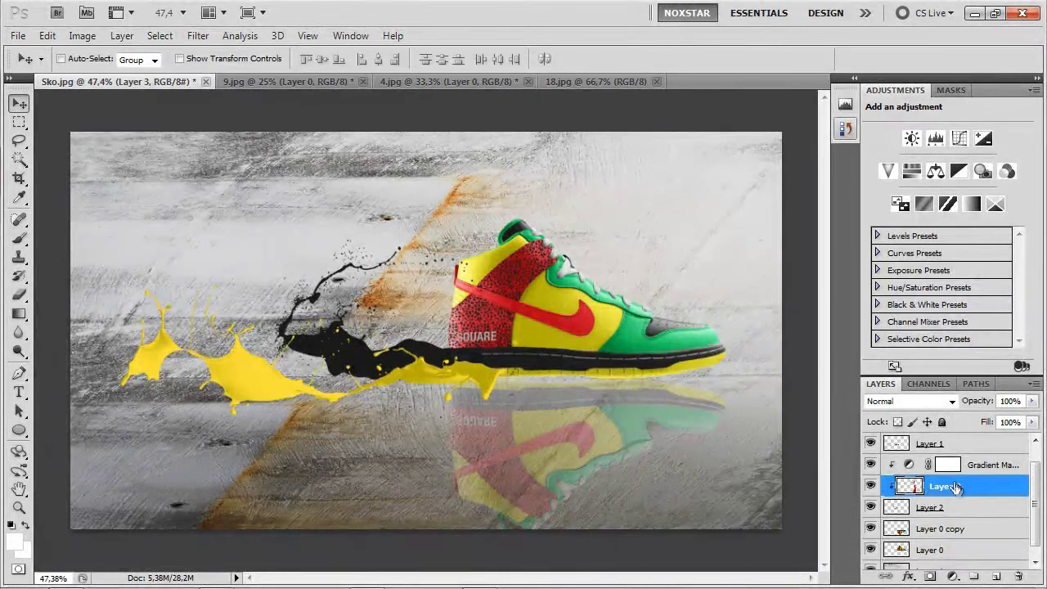
pyautogui.moveTo(959, 489); pyautogui.dragTo(954, 519)
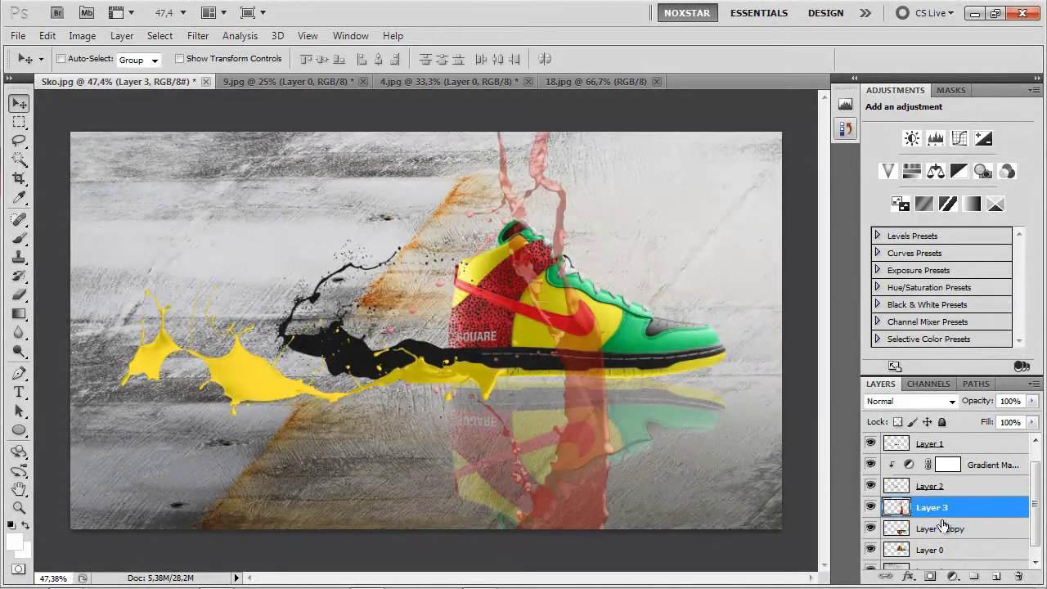
# Free-transform the red splash behind the shoe's heel: rotate it 90°, flip it horizontally and scale it to 55.39%
pyautogui.moveTo(618, 421); pyautogui.dragTo(429, 325)
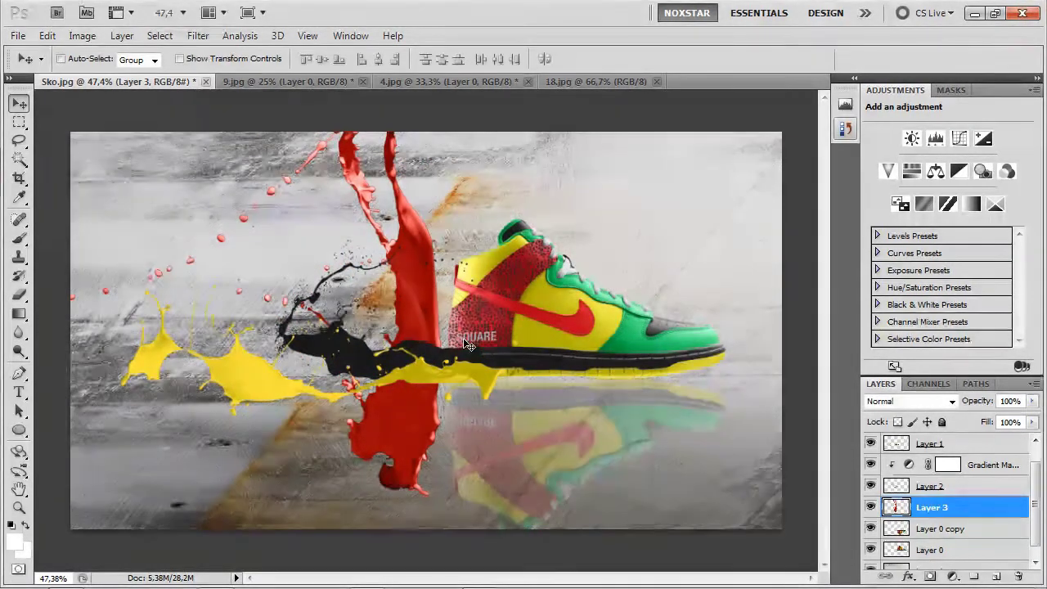
pyautogui.hotkey('ctrl', 't')
pyautogui.moveTo(537, 219); pyautogui.dragTo(268, 332)
pyautogui.rightClick(265, 276)
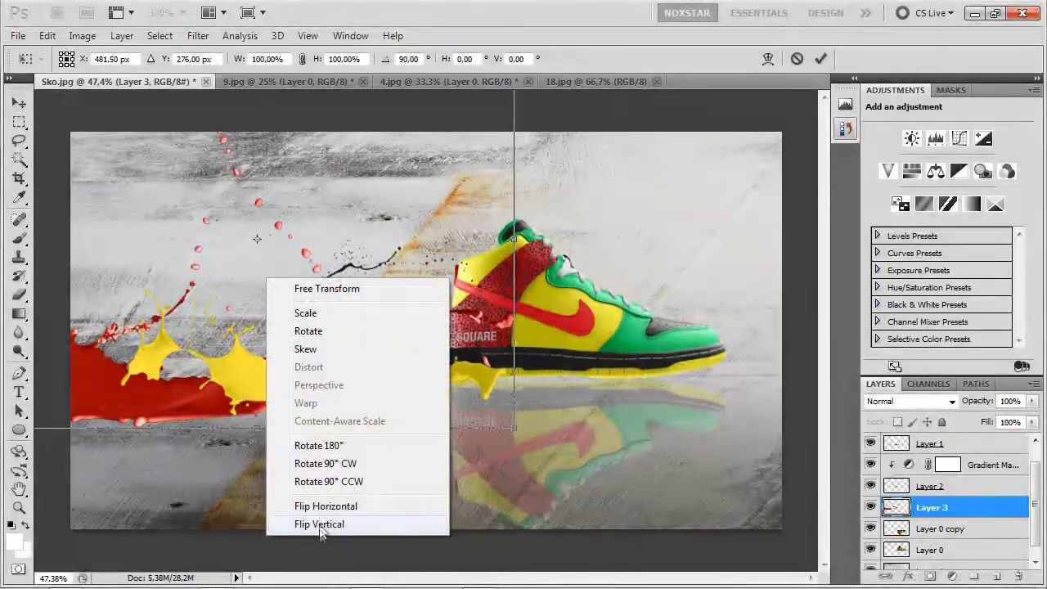
pyautogui.click(329, 506)
pyautogui.moveTo(404, 416); pyautogui.dragTo(425, 306)
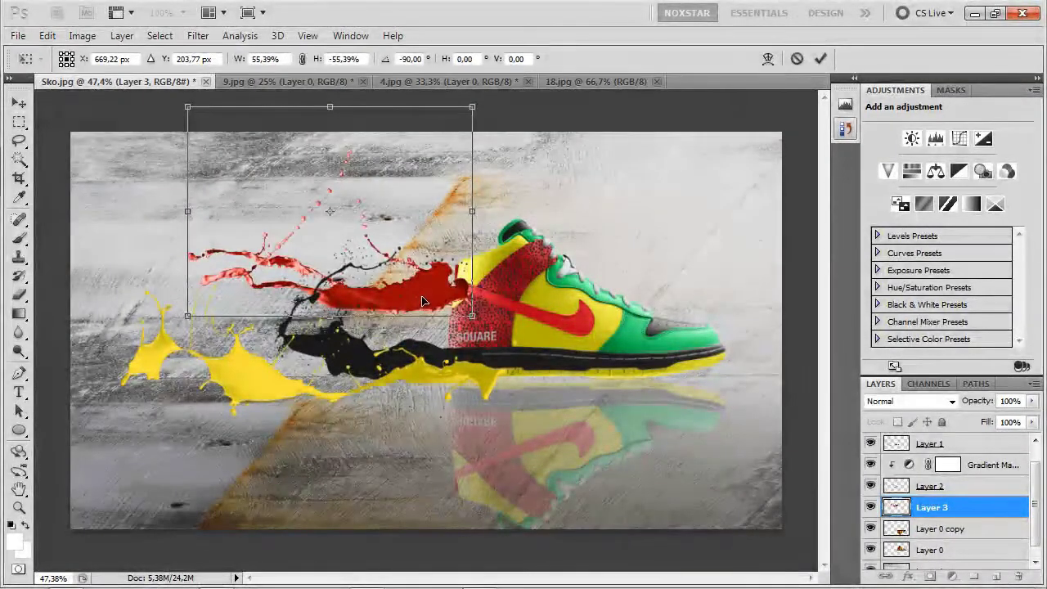
# Scale the red splash to 26.03% and rotate it to about -61.4° so it angles down toward the shoe's heel
pyautogui.moveTo(532, 243); pyautogui.dragTo(504, 347)
pyautogui.moveTo(351, 320); pyautogui.dragTo(467, 292)
pyautogui.moveTo(621, 160); pyautogui.dragTo(528, 172)
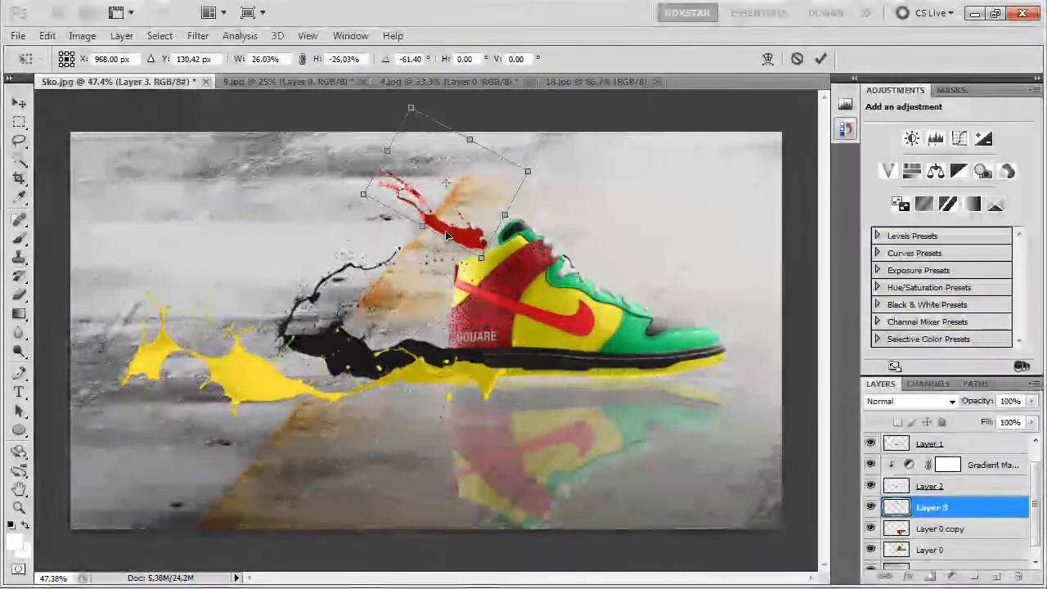
# Position the red splash over the swoosh's tail at about X 1030.40 px, Y 283.76 px, and apply the transform
pyautogui.moveTo(449, 239); pyautogui.dragTo(449, 285)
pyautogui.scroll(16, 478, 297)
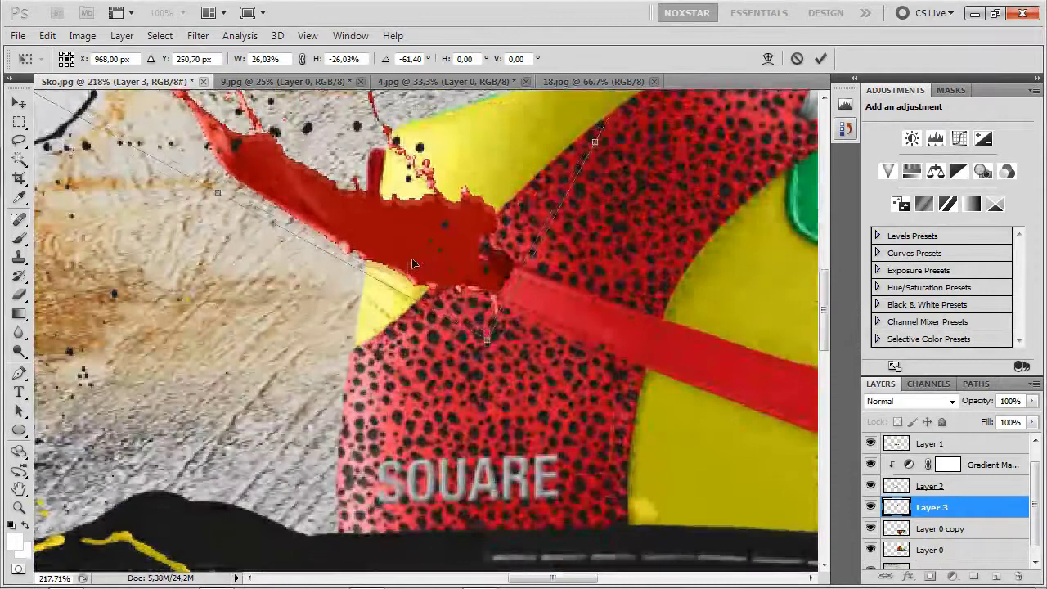
pyautogui.moveTo(404, 257); pyautogui.dragTo(432, 271)
pyautogui.moveTo(496, 276); pyautogui.dragTo(531, 311)
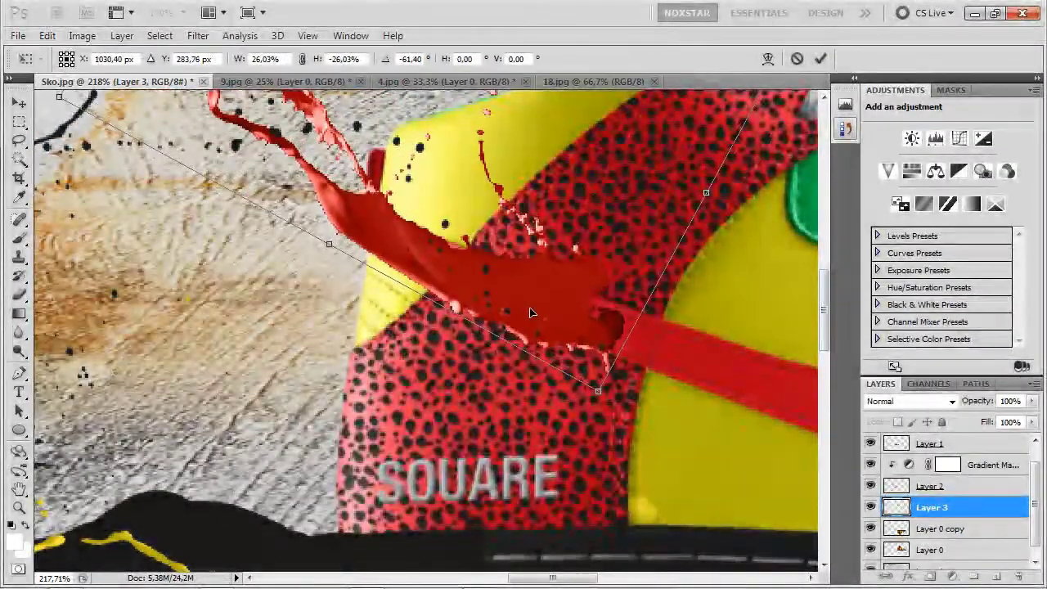
pyautogui.scroll(-3, 524, 306)
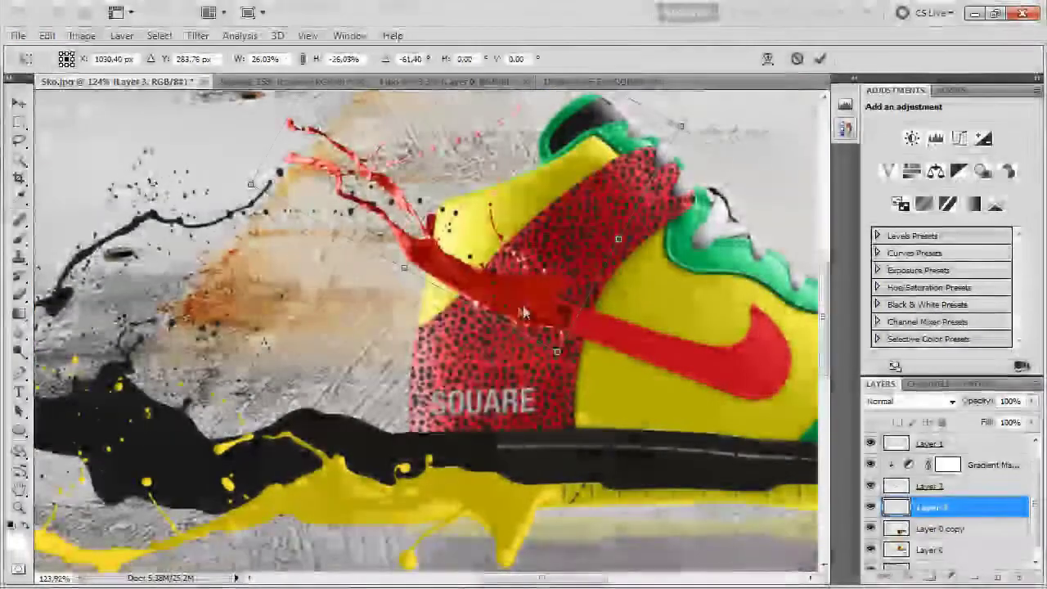
pyautogui.press('Return')
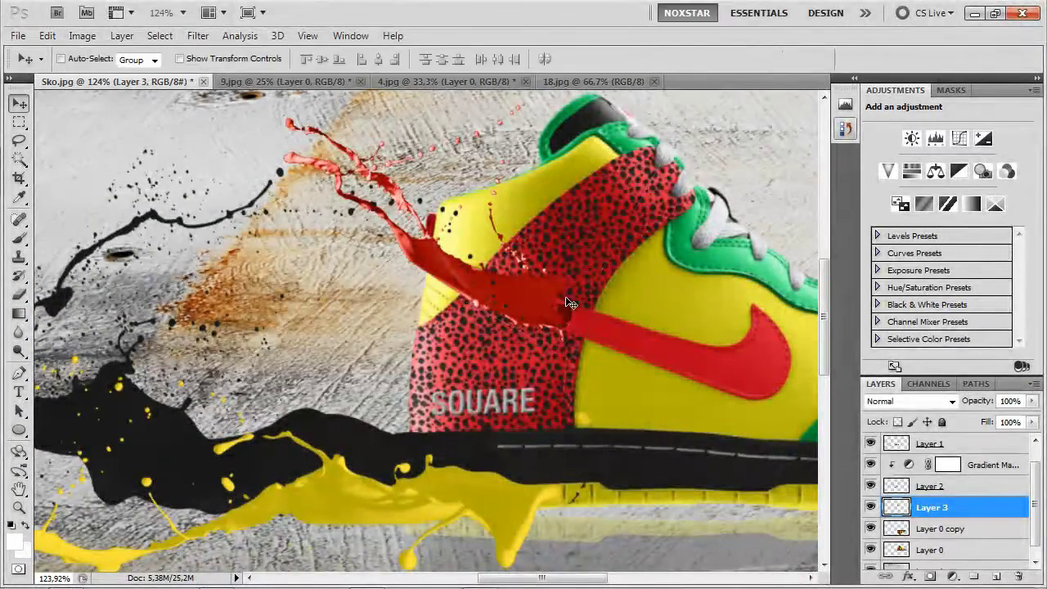
# Toggle the visibility of Layer 3 repeatedly to compare the swoosh's tail with and without the red splash, leaving the layer shown
pyautogui.scroll(1, 575, 341)
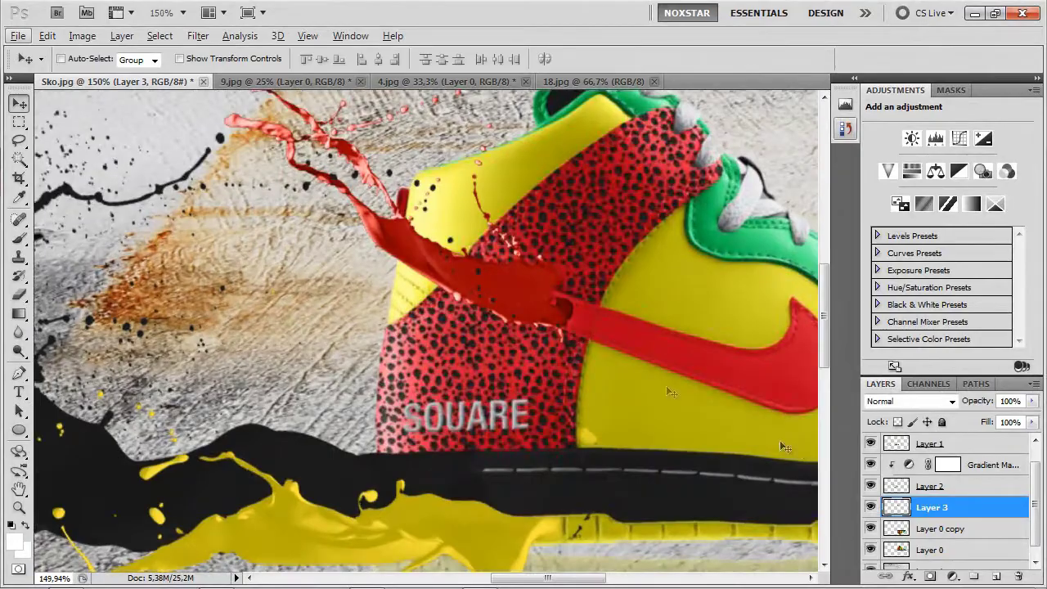
pyautogui.click(871, 508)
pyautogui.click(870, 507)
pyautogui.click(871, 507)
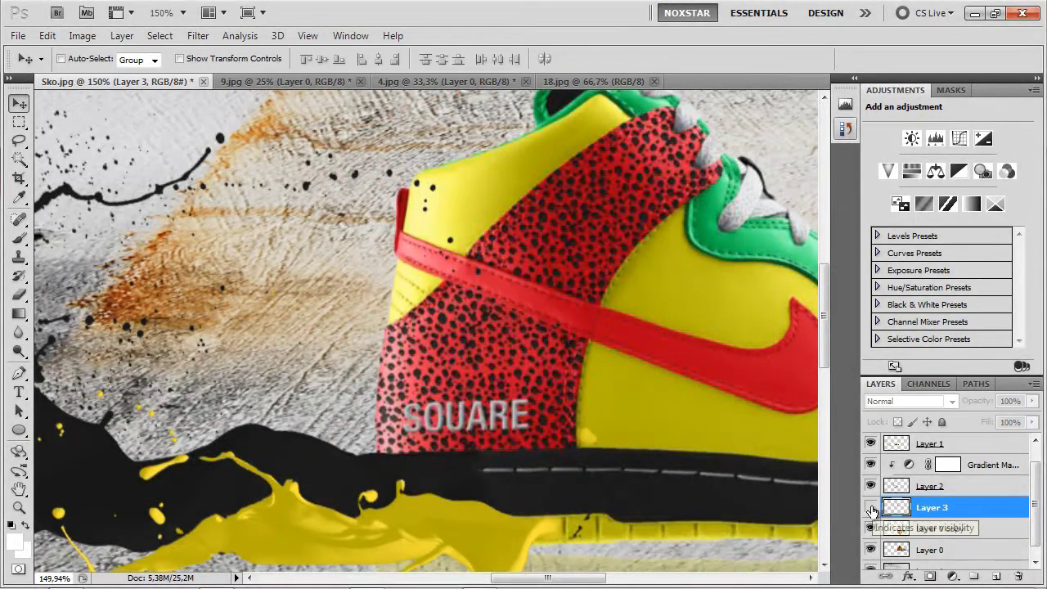
pyautogui.click(870, 507)
pyautogui.click(871, 507)
pyautogui.click(871, 508)
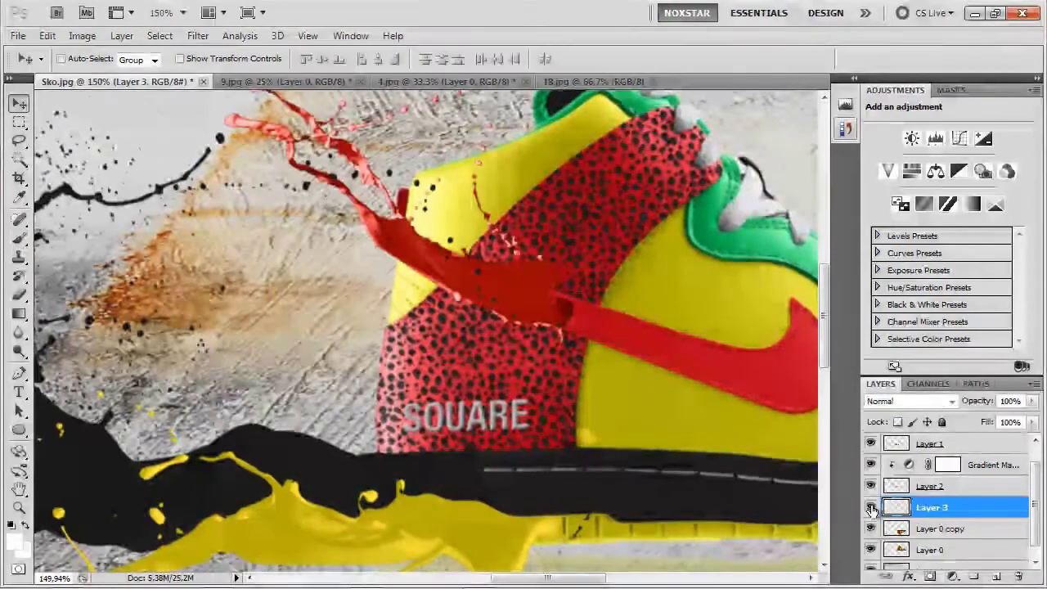
pyautogui.click(870, 507)
pyautogui.click(870, 507)
pyautogui.click(871, 507)
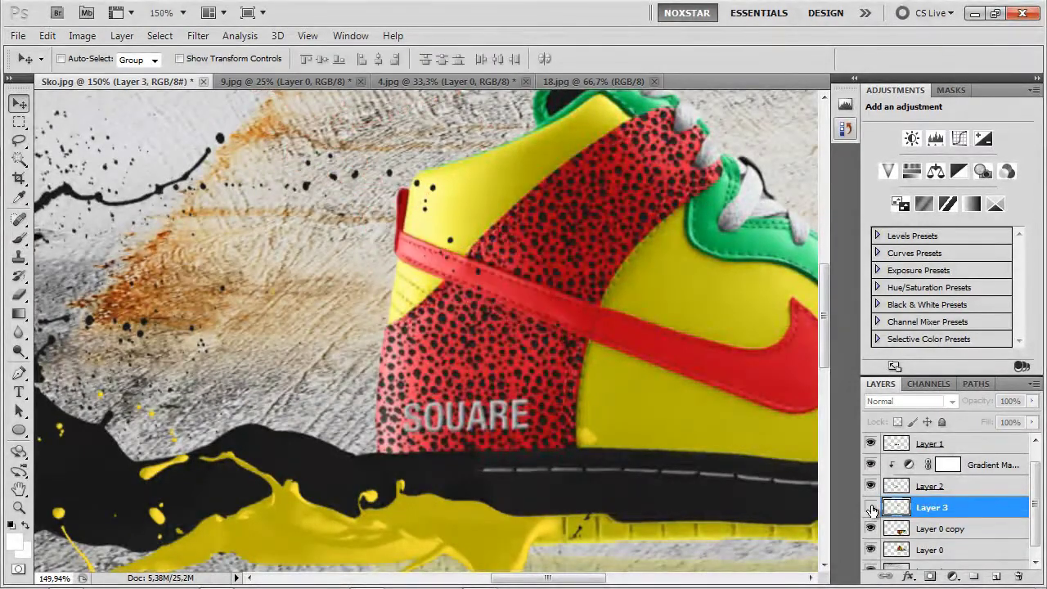
pyautogui.click(871, 507)
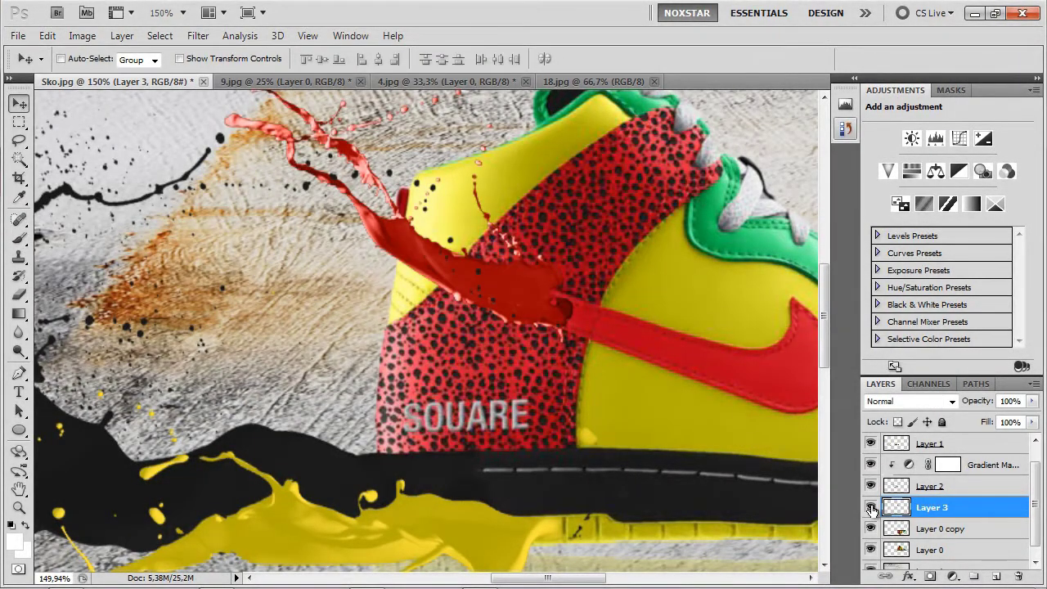
# Rename Layer 3 as ting
pyautogui.doubleClick(933, 507)
pyautogui.write('tion')
pyautogui.write('g')
pyautogui.press('Return')
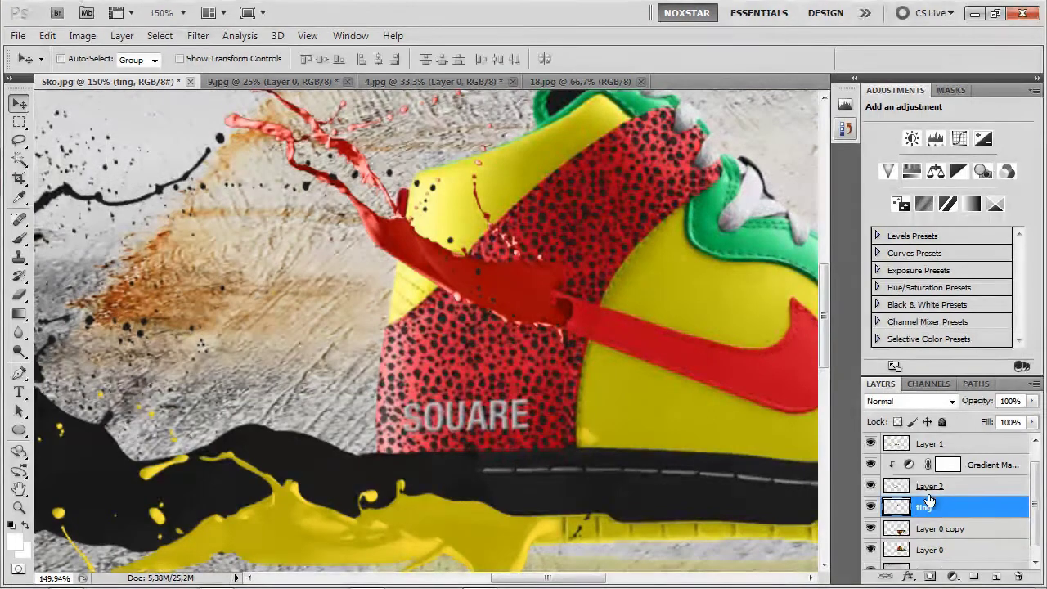
# Hide the ting layer, select Layer 1 copy and start a Pen path along the upper edge of the swoosh's tail
pyautogui.scroll(-1, 955, 496)
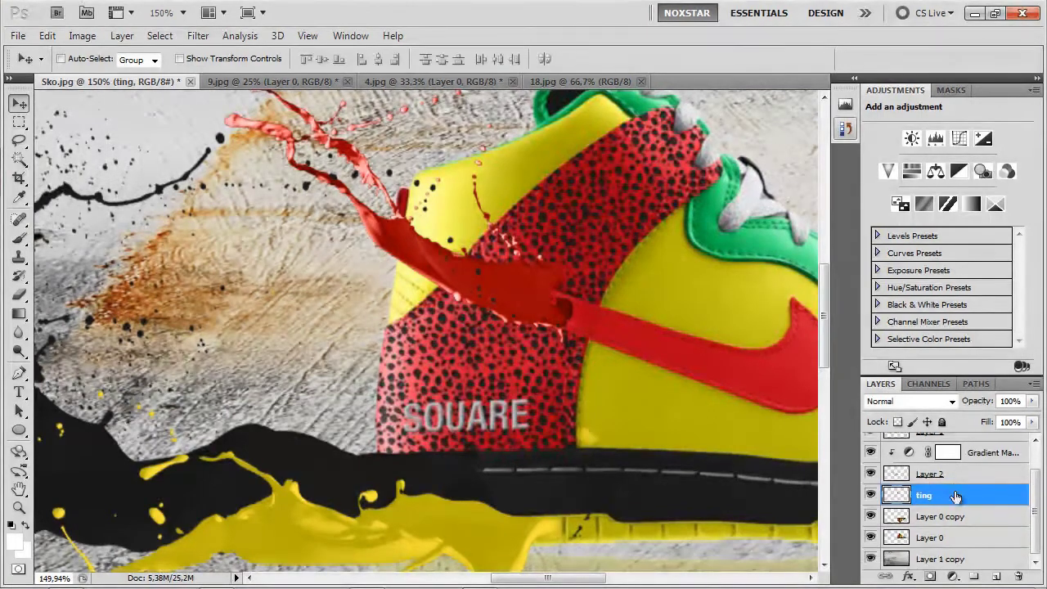
pyautogui.click(870, 495)
pyautogui.click(945, 562)
pyautogui.press('p')
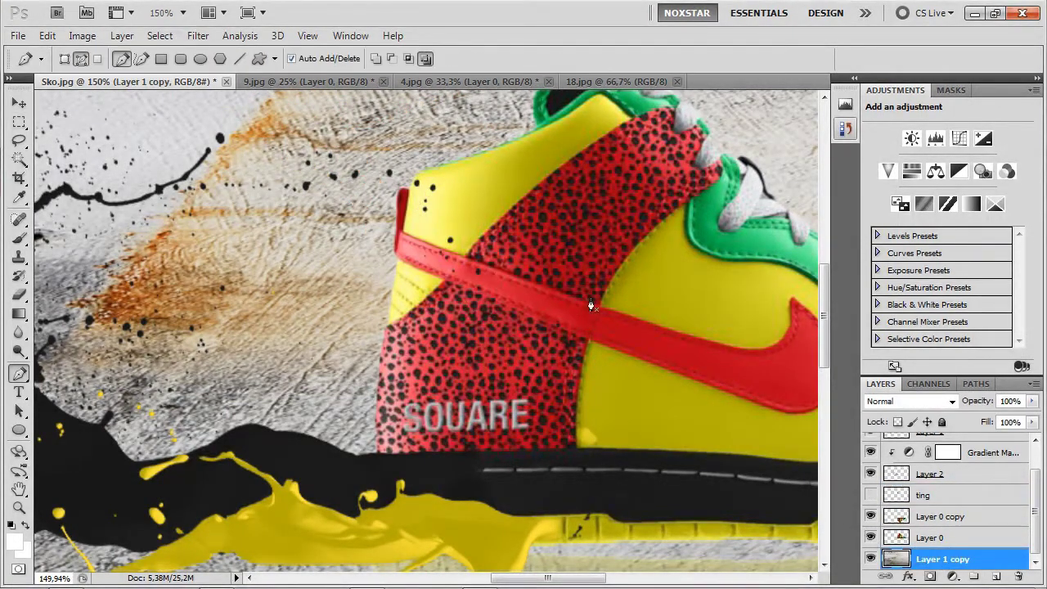
pyautogui.moveTo(582, 301); pyautogui.dragTo(553, 294)
pyautogui.moveTo(483, 263); pyautogui.dragTo(455, 254)
# Continue the path from the heel in a wide loop around the background area behind the shoe and back to the heel
pyautogui.scroll(-3, 439, 187)
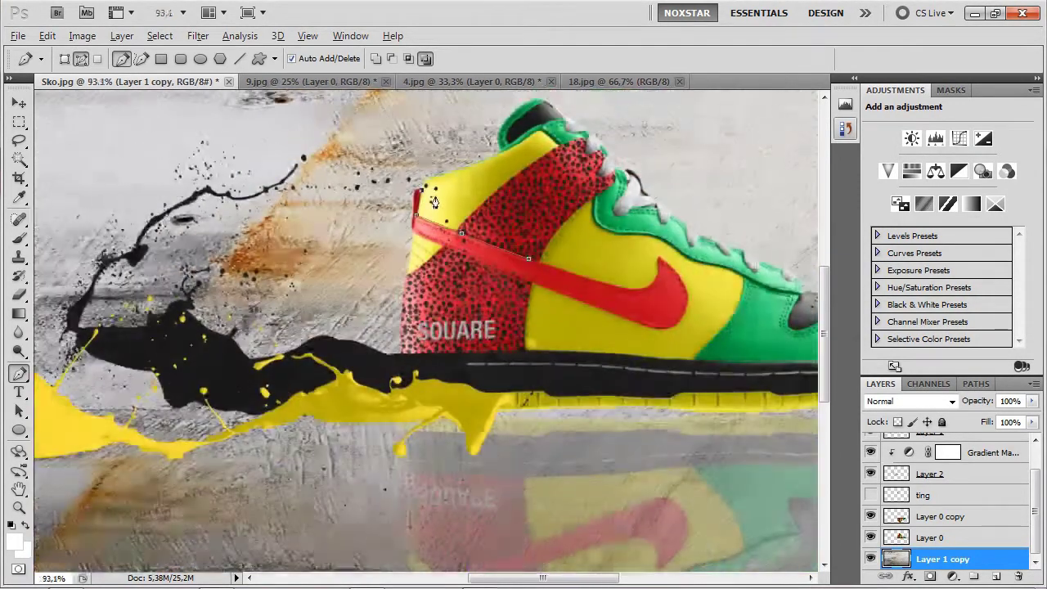
pyautogui.moveTo(455, 158); pyautogui.dragTo(542, 306)
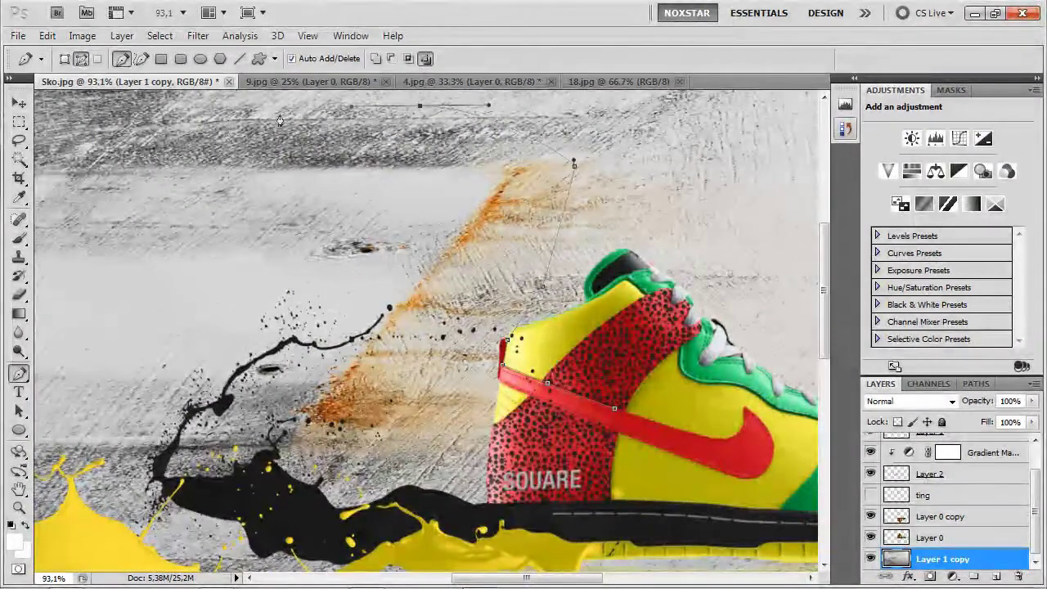
pyautogui.click(321, 430)
pyautogui.moveTo(408, 447); pyautogui.dragTo(467, 425)
# Trace the path along the lower edge of the swoosh's tail onto the yellow side panel and close it at the starting point
pyautogui.scroll(5, 489, 385)
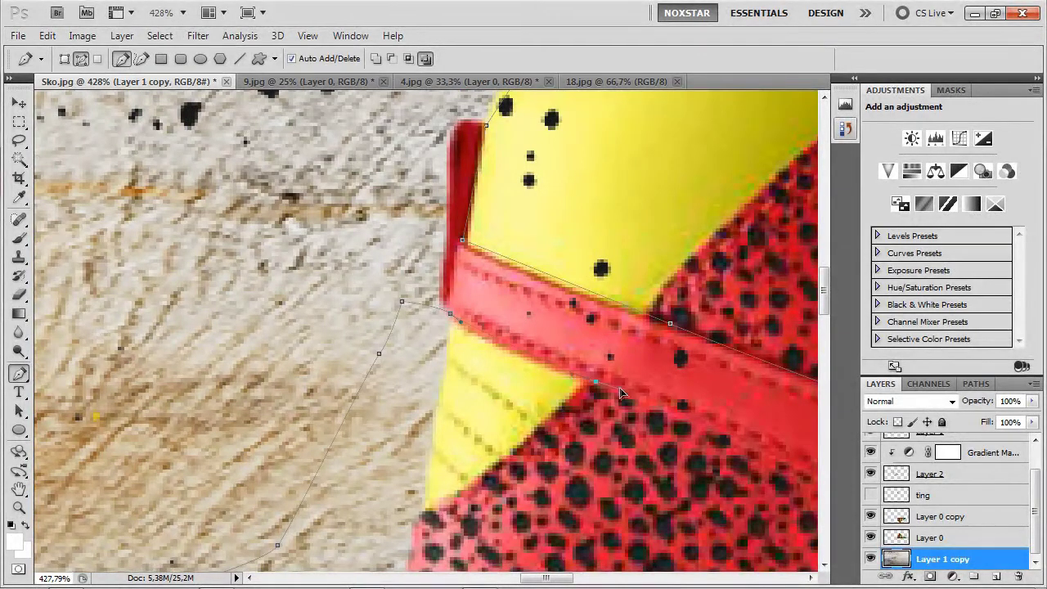
pyautogui.moveTo(743, 484); pyautogui.dragTo(402, 294)
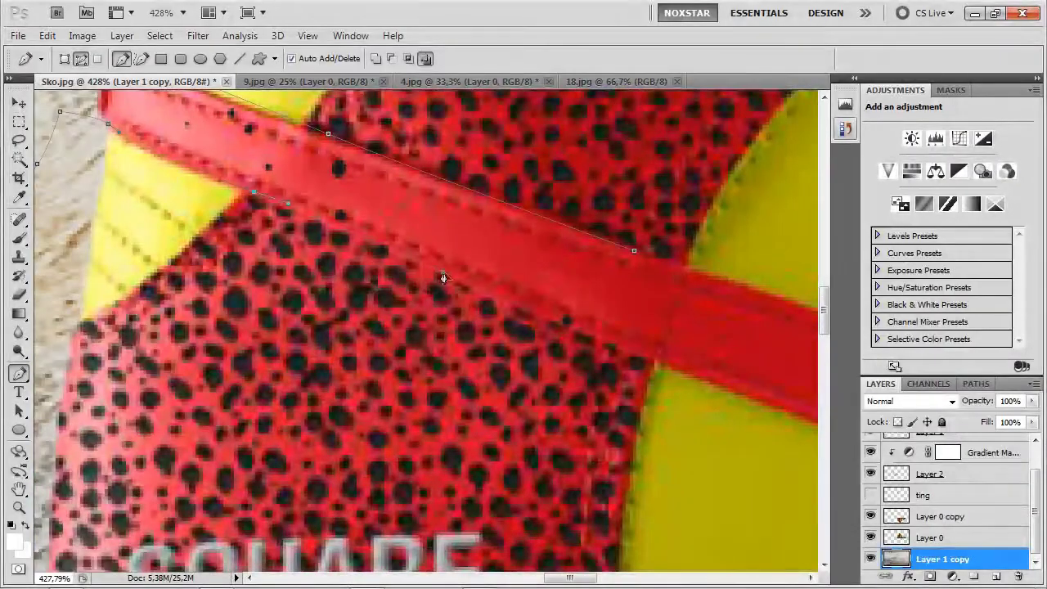
pyautogui.moveTo(652, 360); pyautogui.dragTo(670, 373)
pyautogui.scroll(-1, 442, 357)
pyautogui.hscroll(4, 442, 357)
pyautogui.click(471, 327)
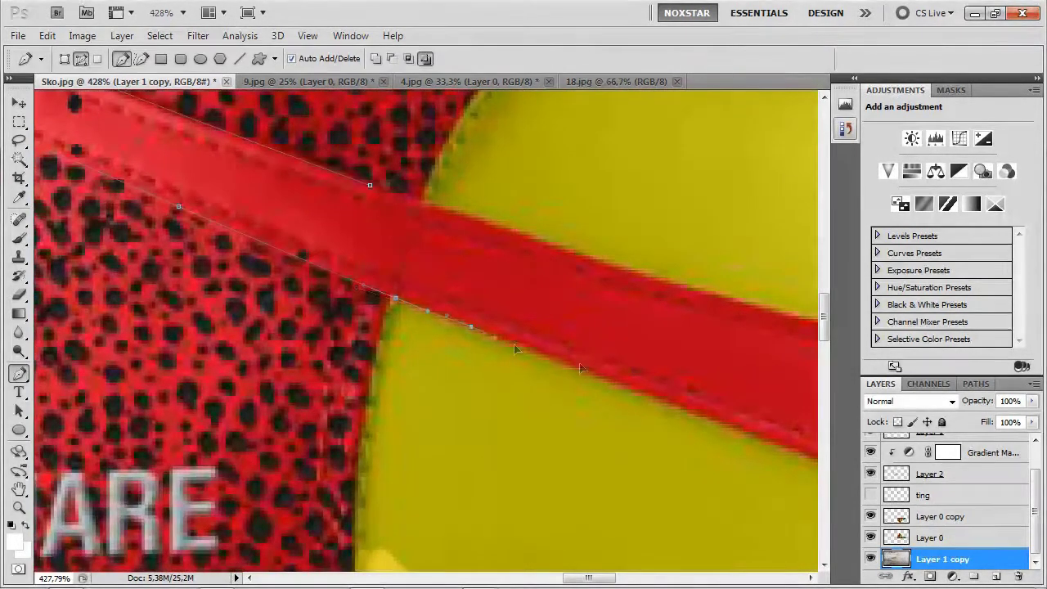
pyautogui.click(666, 400)
pyautogui.click(371, 186)
# Convert the closed path into a new anti-aliased selection and show the ting layer
pyautogui.scroll(-4, 340, 218)
pyautogui.moveTo(186, 194); pyautogui.dragTo(402, 364)
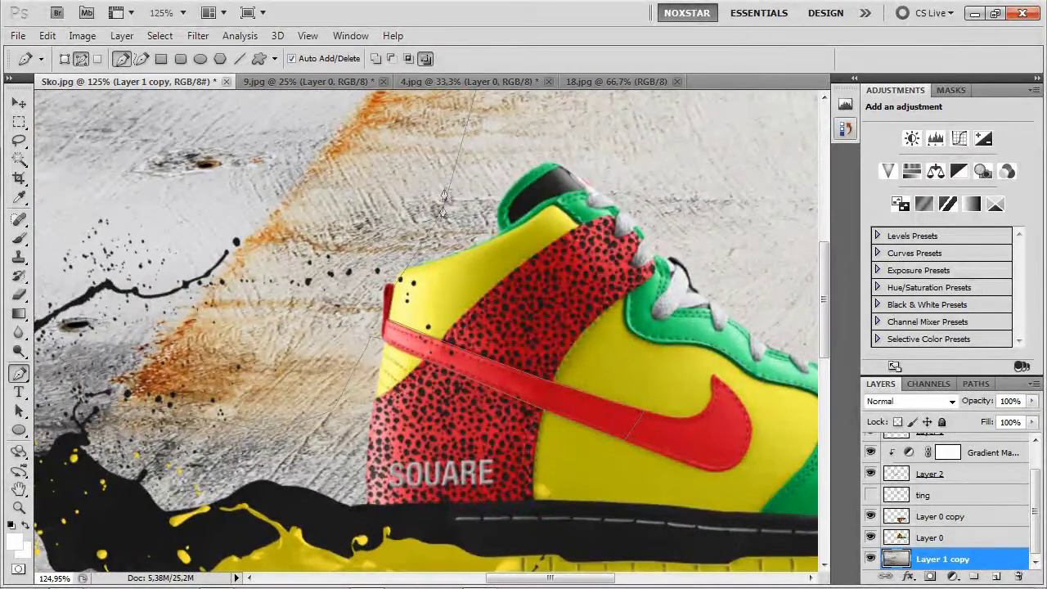
pyautogui.rightClick(430, 361)
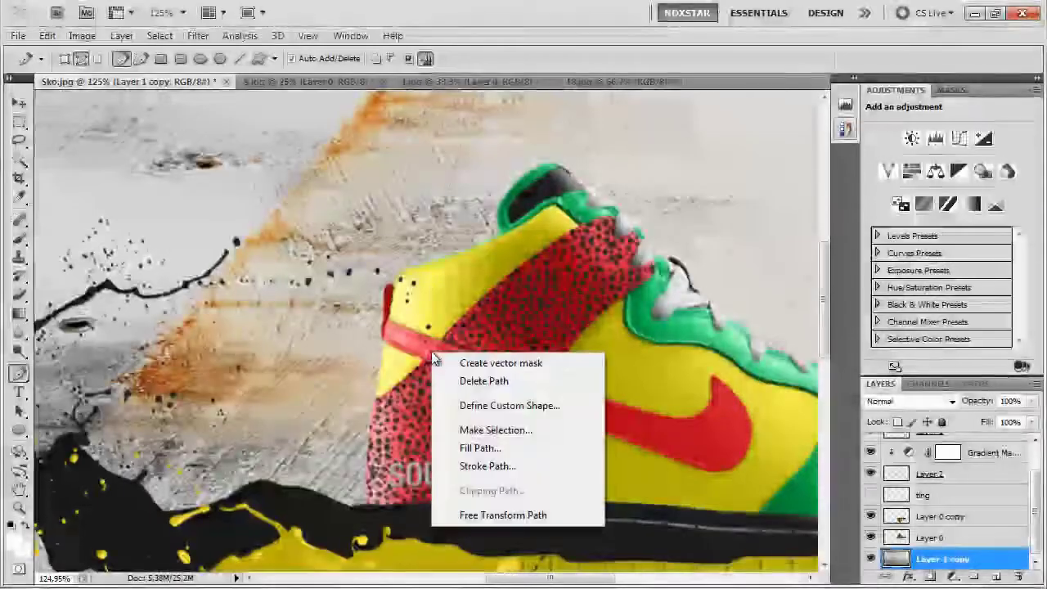
pyautogui.click(495, 432)
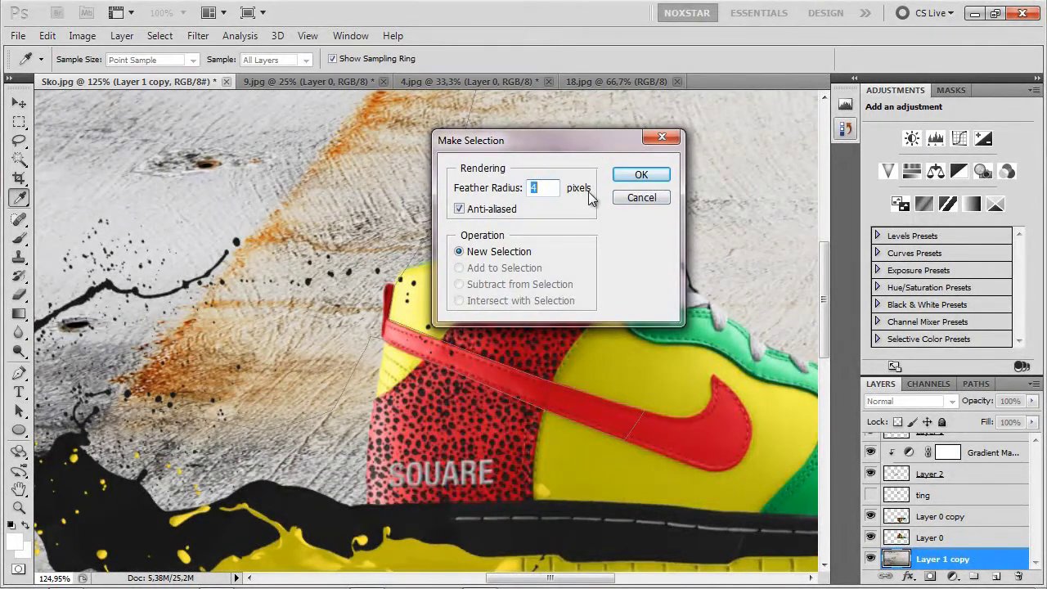
pyautogui.click(642, 174)
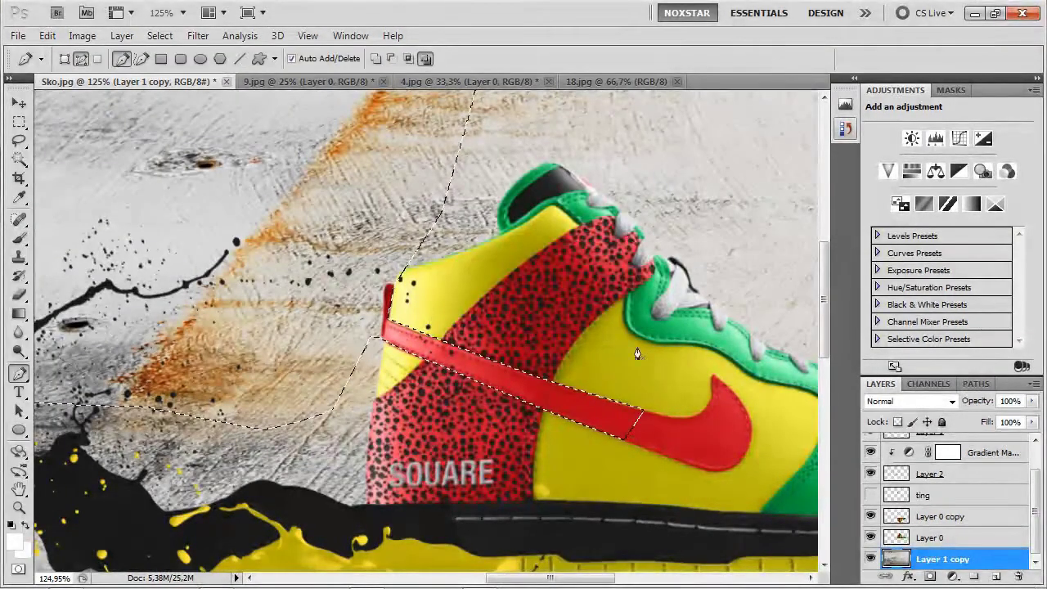
pyautogui.hotkey('ctrl', '0')
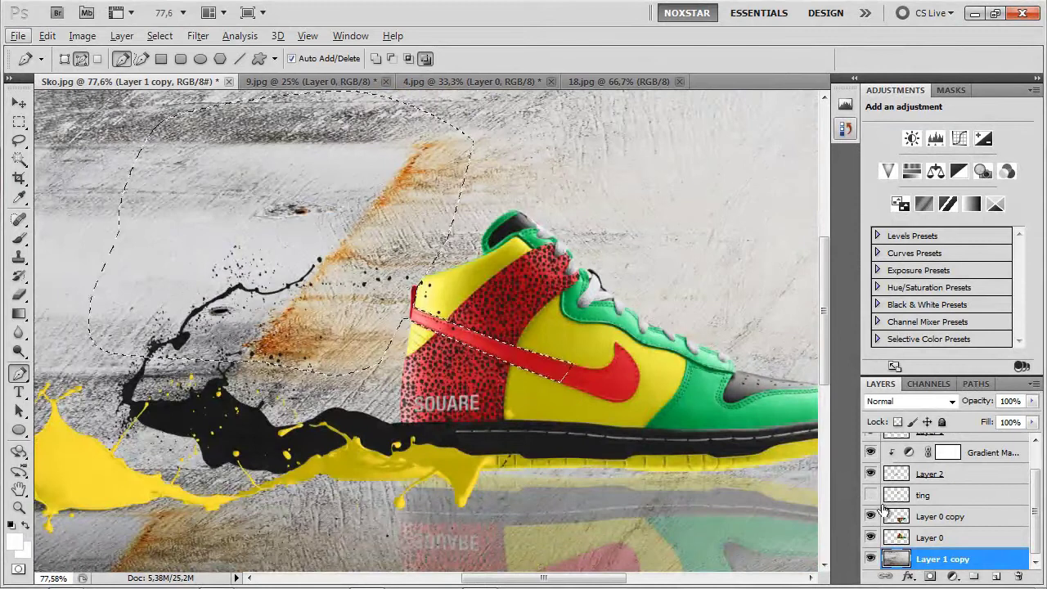
pyautogui.click(871, 496)
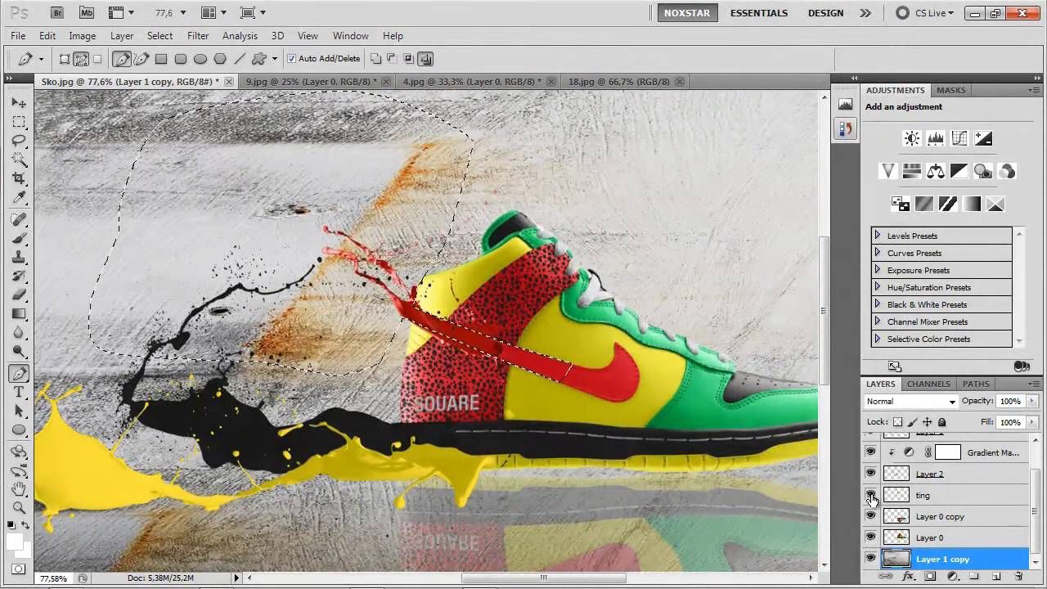
# Try to delete the part of the ting layer inside the selection, and undo it
pyautogui.click(927, 498)
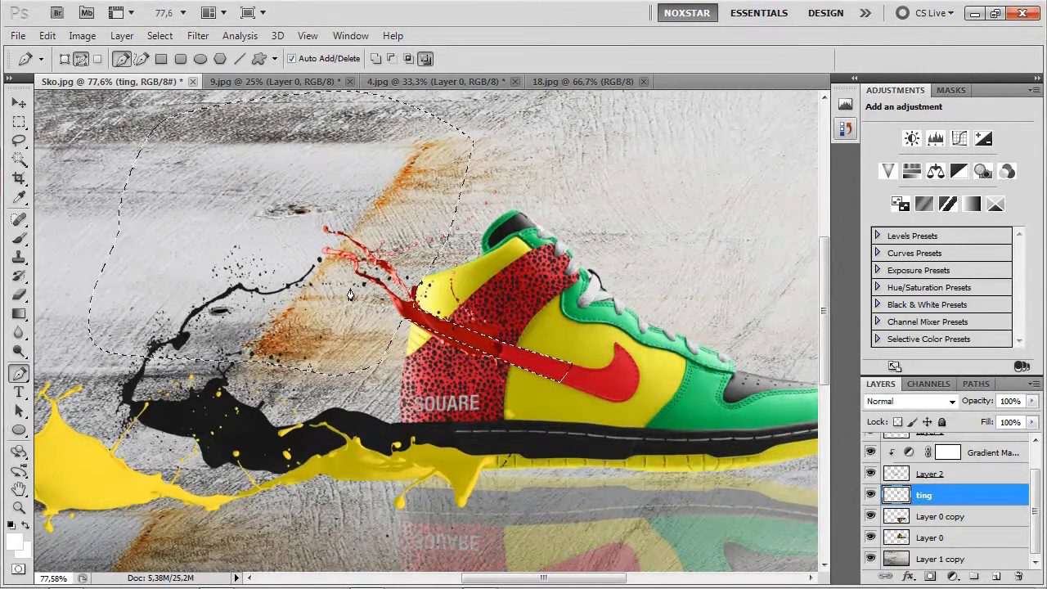
pyautogui.press('Delete')
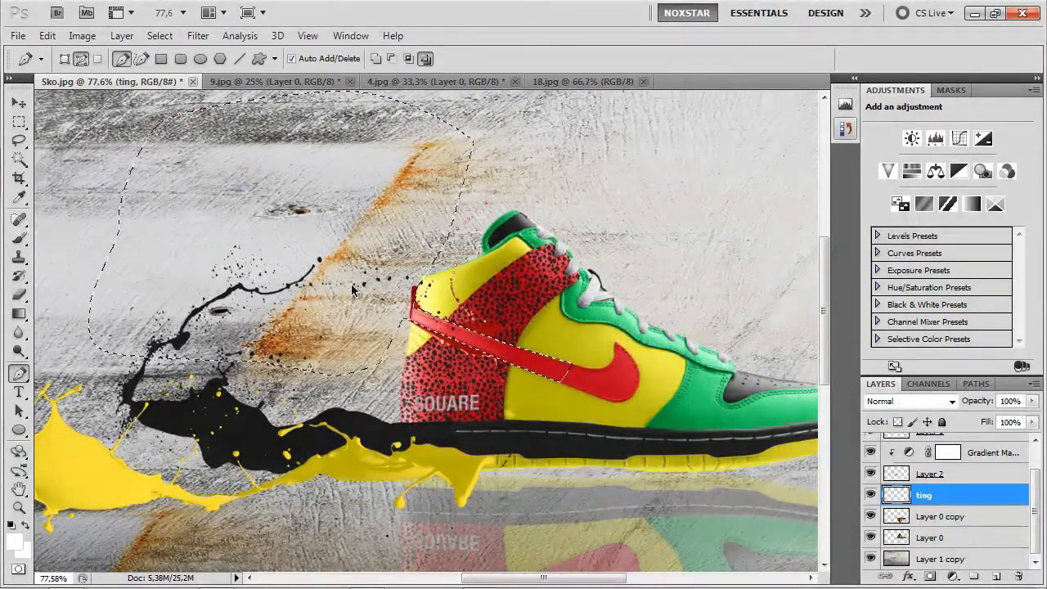
pyautogui.hotkey('ctrl', 'alt', 'z')
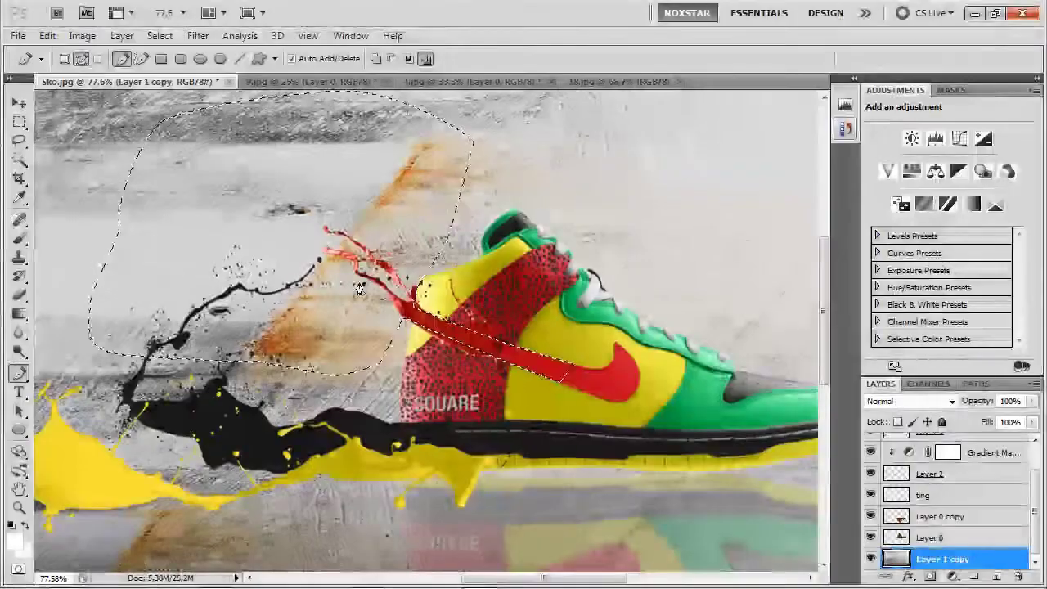
# Invert the selection, delete the red splash outside the traced outline on the ting layer, and deselect
pyautogui.click(20, 123)
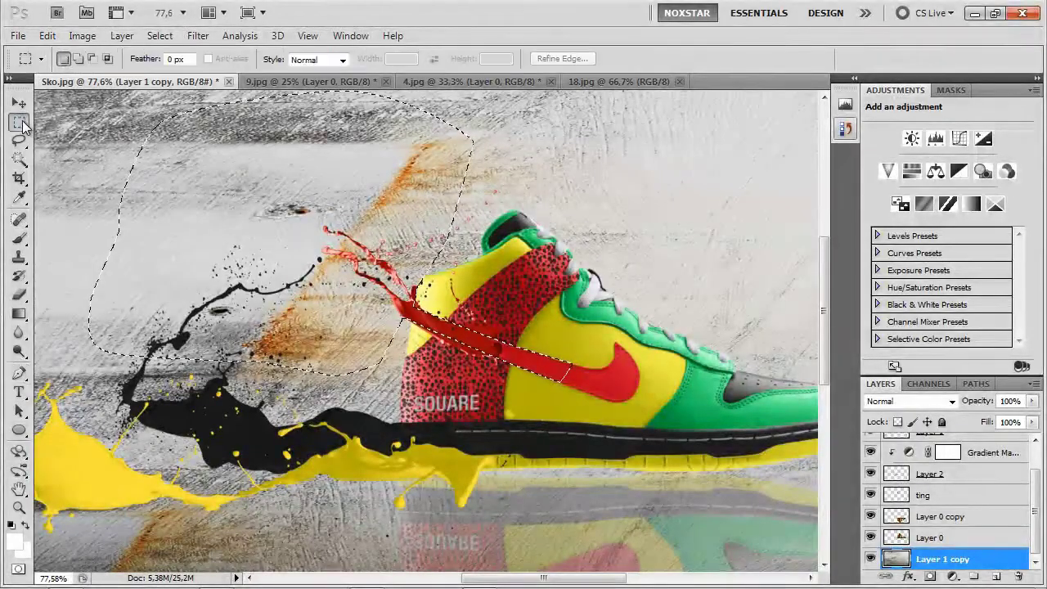
pyautogui.rightClick(398, 251)
pyautogui.click(425, 274)
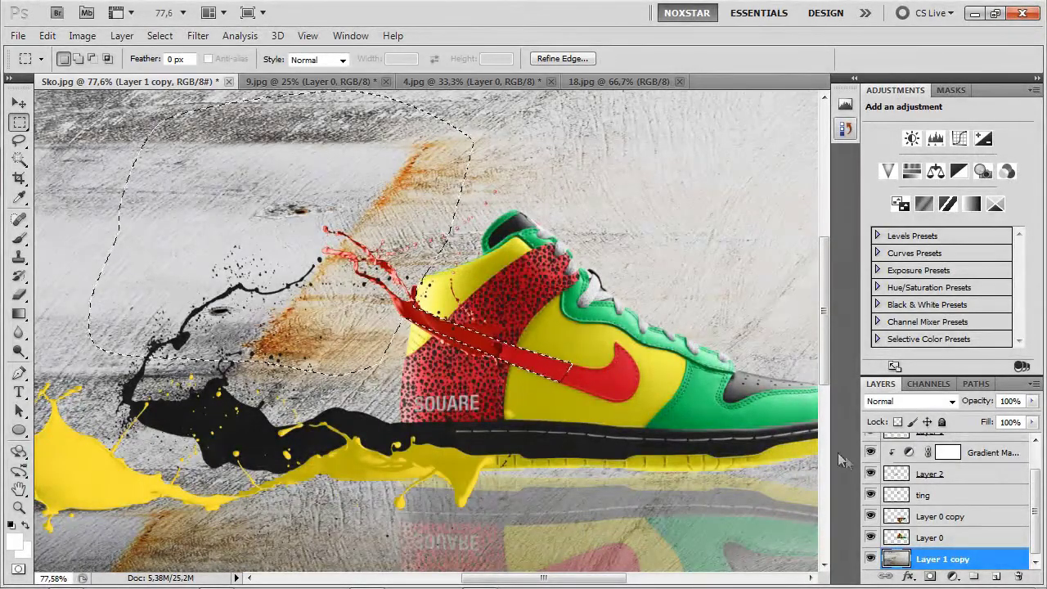
pyautogui.click(937, 497)
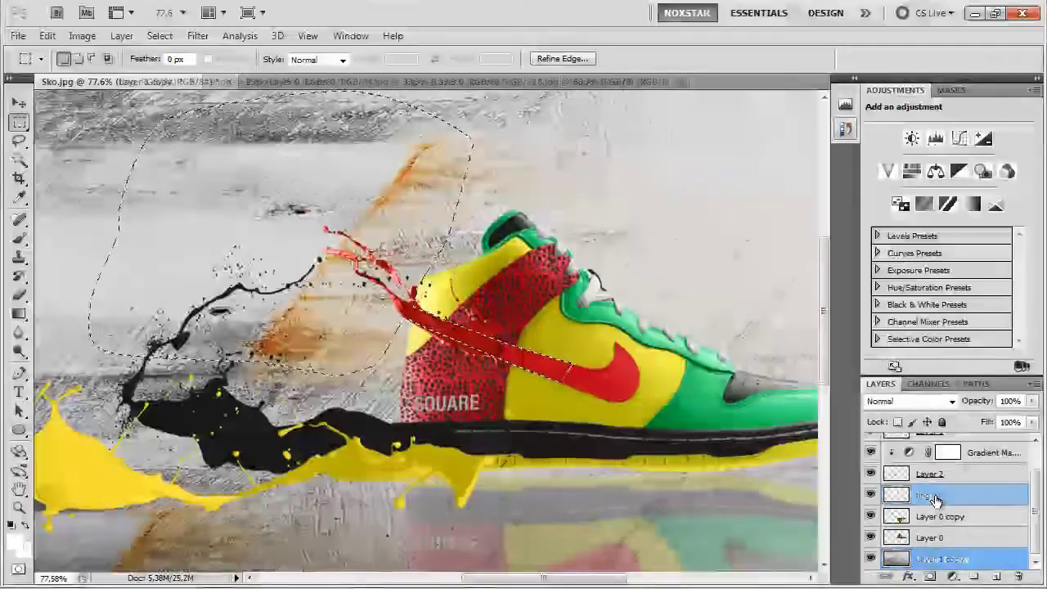
pyautogui.hotkey('ctrl', 'd')
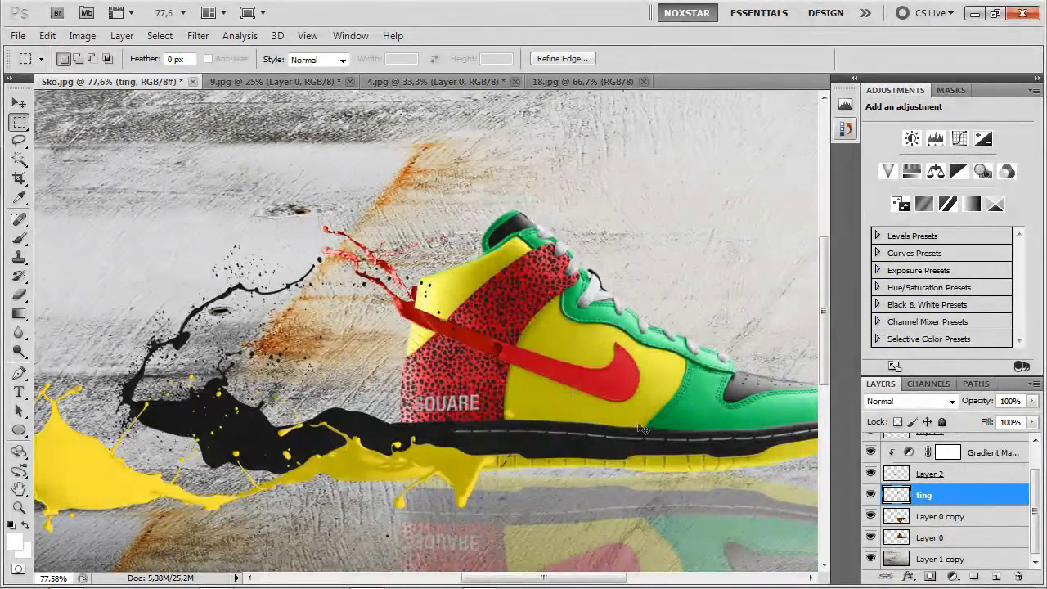
# Add a Gradient Map adjustment layer above the ting layer, using the previous layer as its clipping mask
pyautogui.scroll(-2, 509, 374)
pyautogui.scroll(4, 509, 374)
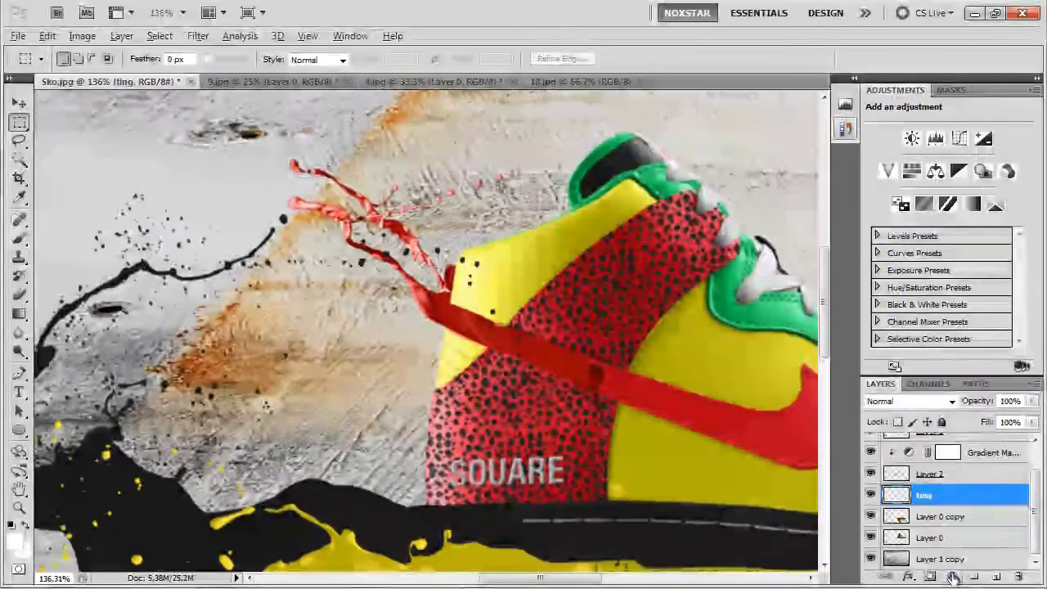
pyautogui.click(953, 576)
pyautogui.keyDown('alt'); pyautogui.click(950, 544); pyautogui.keyUp('alt')
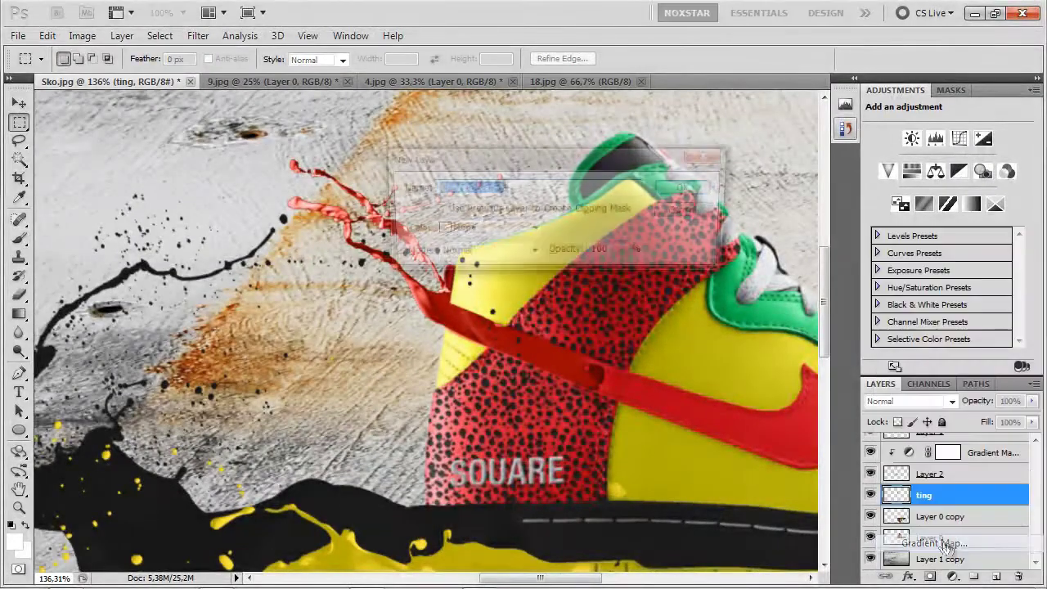
pyautogui.click(435, 209)
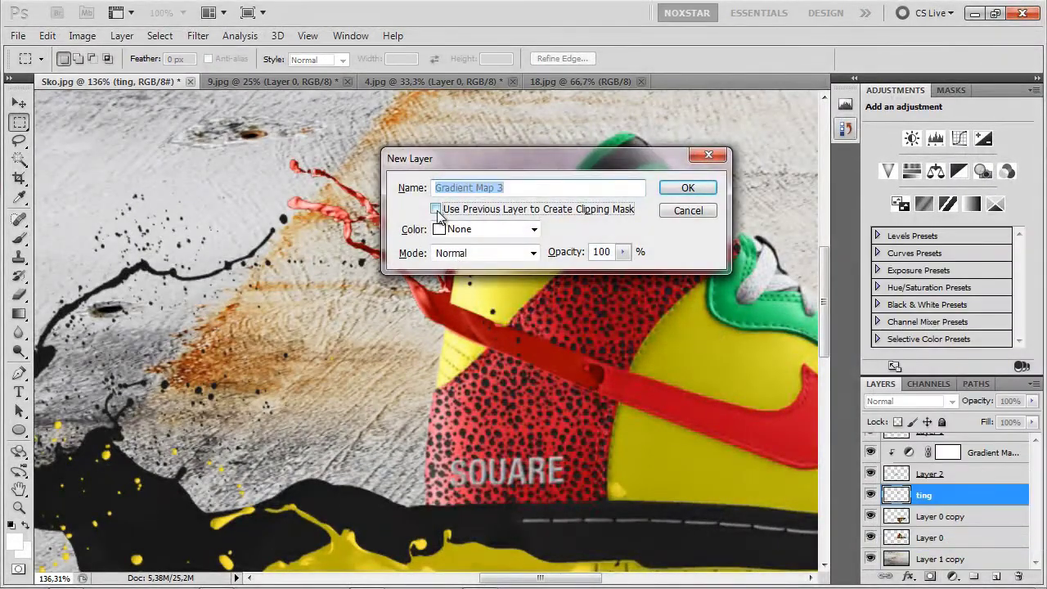
pyautogui.click(688, 189)
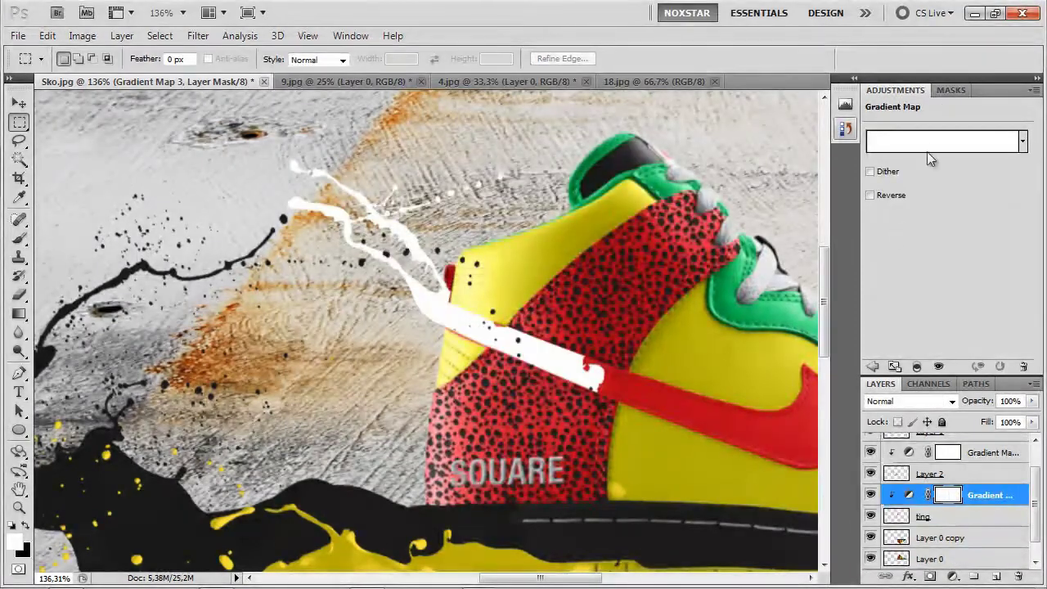
# Edit the new Gradient Map's gradient and set its starting color stop to a bright red
pyautogui.click(916, 143)
pyautogui.doubleClick(728, 401)
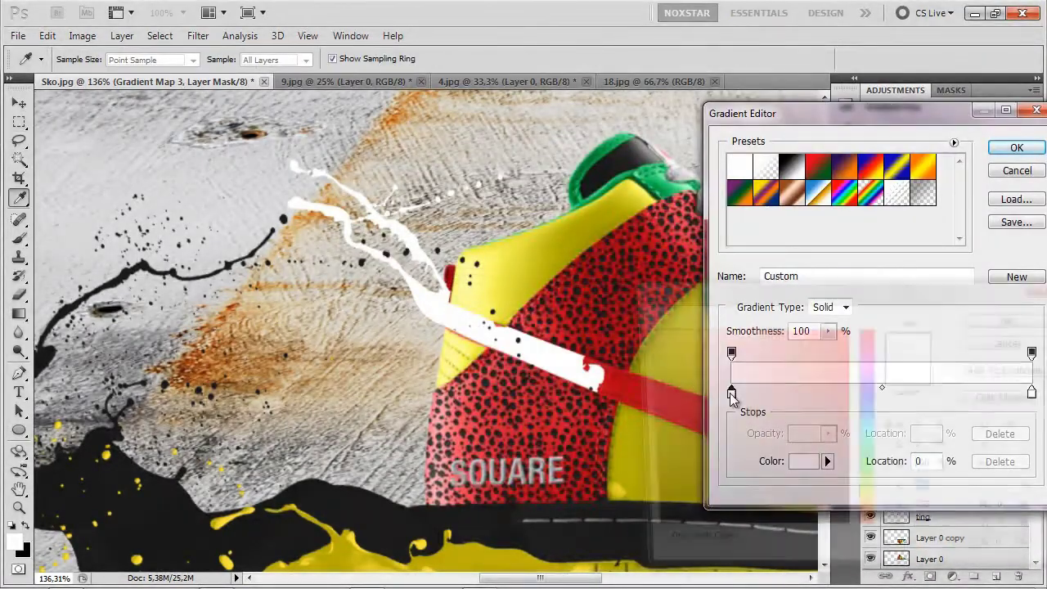
pyautogui.moveTo(828, 363); pyautogui.dragTo(914, 322)
pyautogui.moveTo(838, 352)
pyautogui.mouseDown()
pyautogui.moveTo(847, 358)
pyautogui.moveTo(871, 336)
pyautogui.moveTo(851, 326)
pyautogui.mouseUp()
pyautogui.click(869, 340)
pyautogui.click(1015, 319)
# Set the gradient's end color stop to a bright pinkish red
pyautogui.doubleClick(1031, 396)
pyautogui.moveTo(848, 367)
pyautogui.mouseDown()
pyautogui.moveTo(844, 352)
pyautogui.moveTo(866, 335)
pyautogui.moveTo(842, 340)
pyautogui.mouseUp()
pyautogui.click(869, 344)
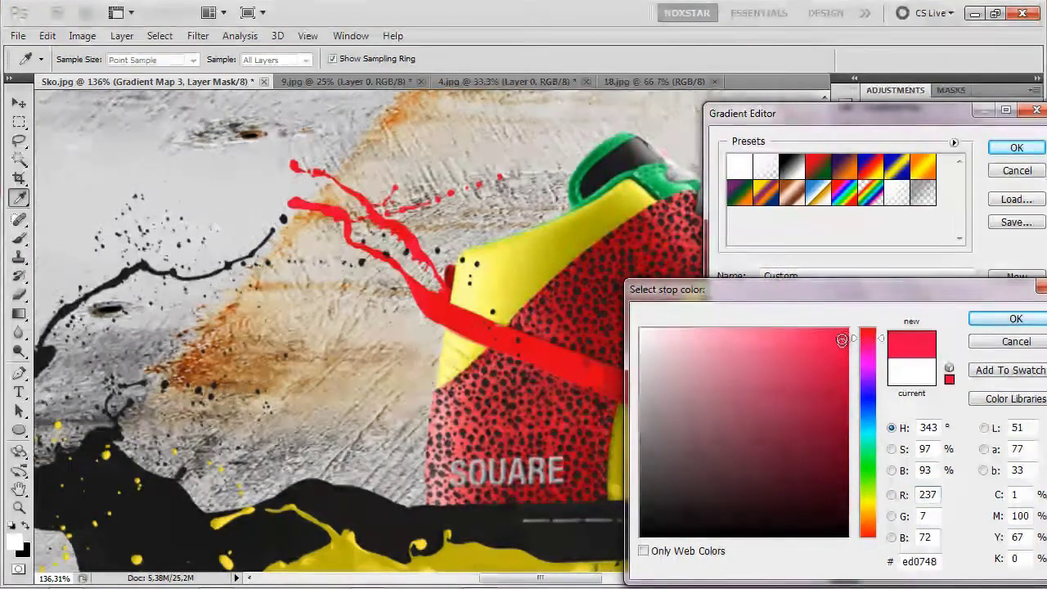
pyautogui.click(865, 335)
pyautogui.moveTo(733, 357)
pyautogui.mouseDown()
pyautogui.moveTo(728, 342)
pyautogui.moveTo(638, 325)
pyautogui.mouseUp()
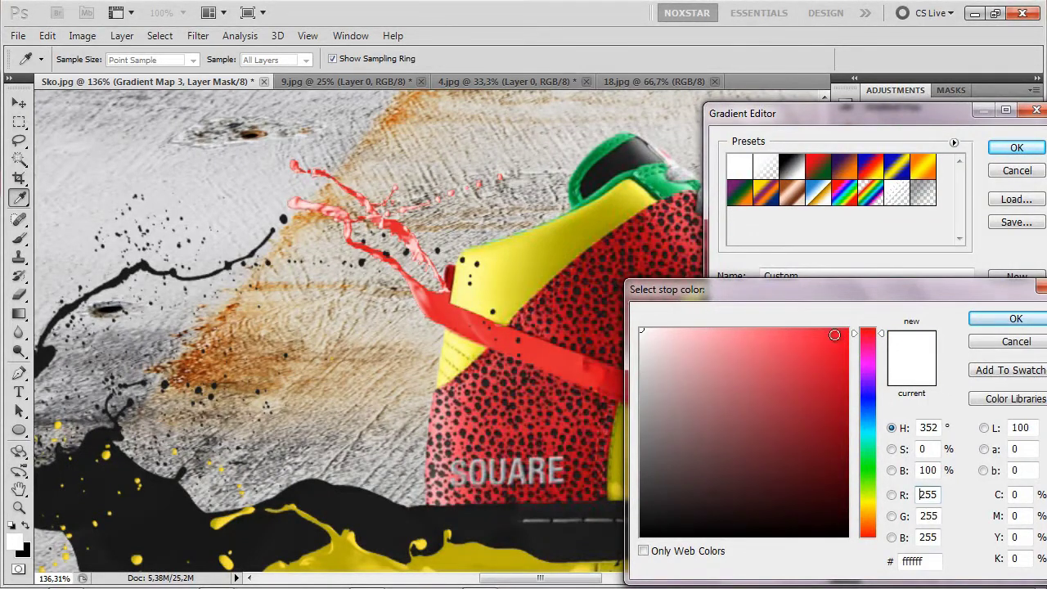
pyautogui.moveTo(834, 335)
pyautogui.mouseDown()
pyautogui.moveTo(866, 334)
pyautogui.moveTo(851, 345)
pyautogui.moveTo(869, 350)
pyautogui.mouseUp()
pyautogui.click(982, 325)
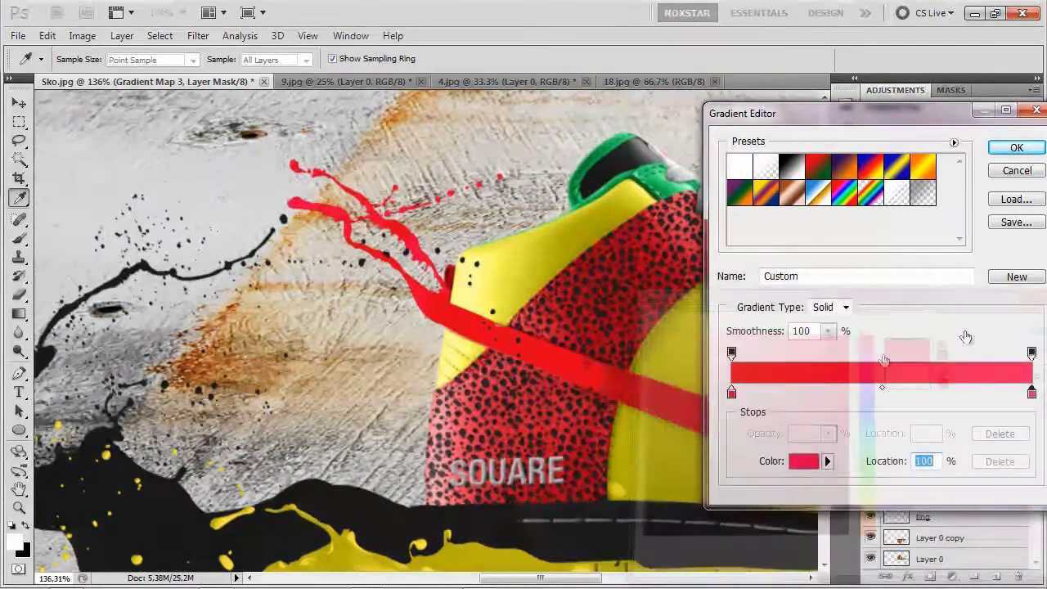
# Change the gradient's starting color stop to a darker, deep red and apply the gradient to the red splash
pyautogui.click(730, 393)
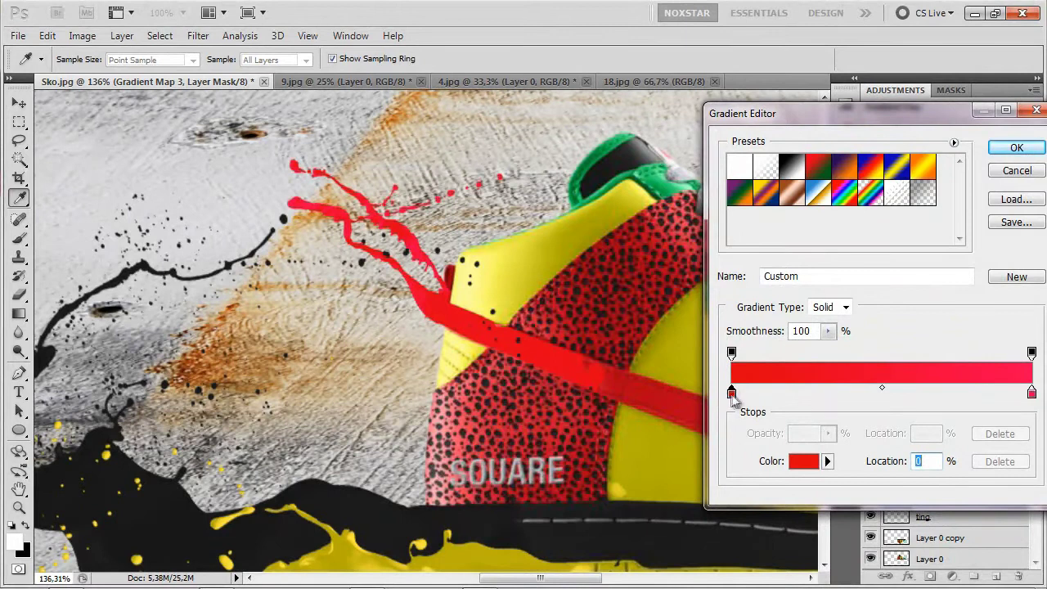
pyautogui.doubleClick(731, 393)
pyautogui.click(847, 360)
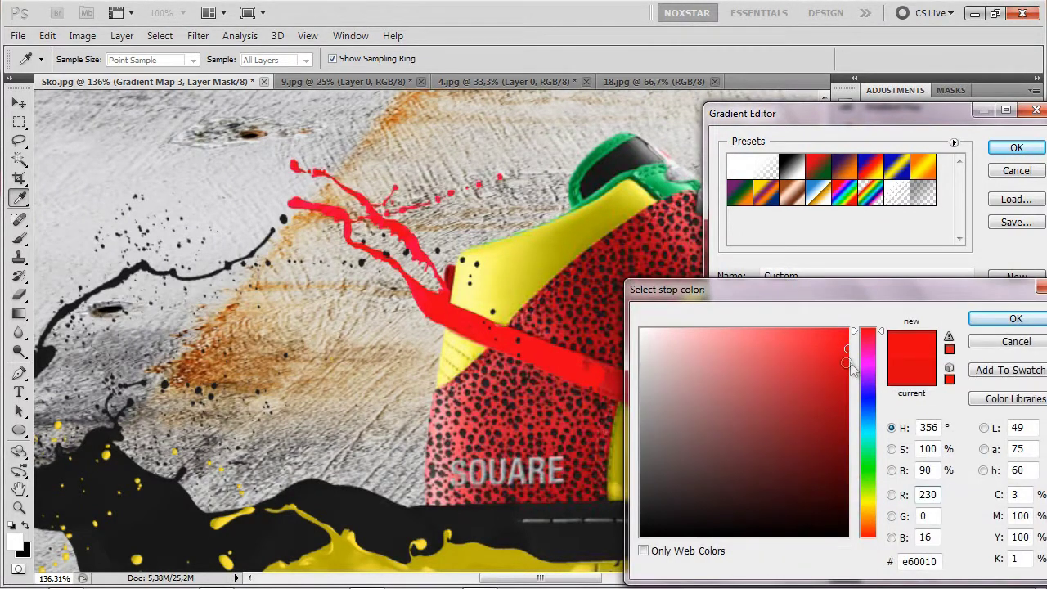
pyautogui.click(867, 337)
pyautogui.moveTo(867, 337); pyautogui.dragTo(867, 339)
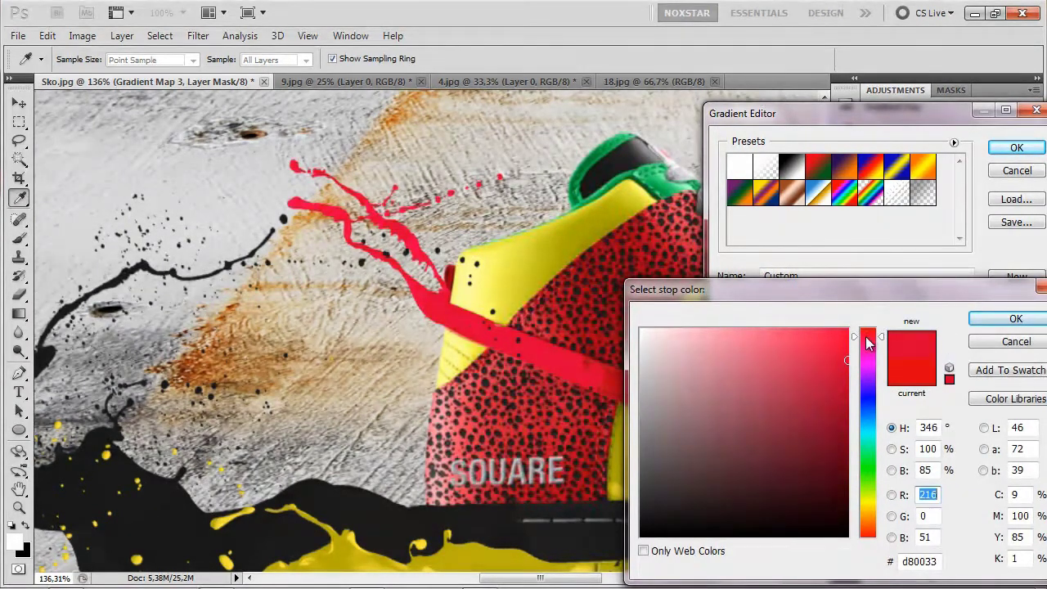
pyautogui.click(851, 340)
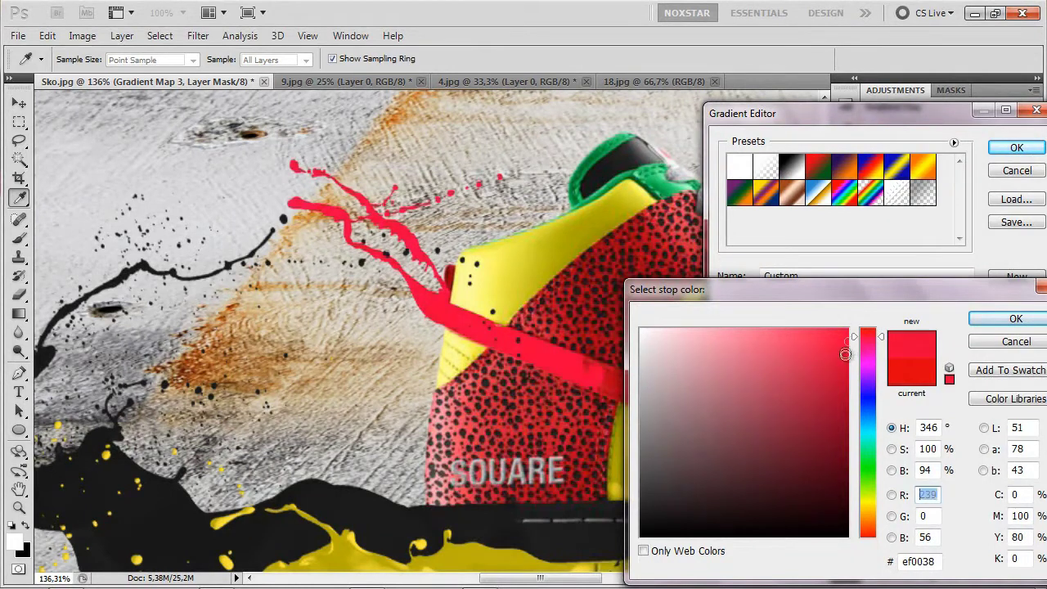
pyautogui.click(858, 360)
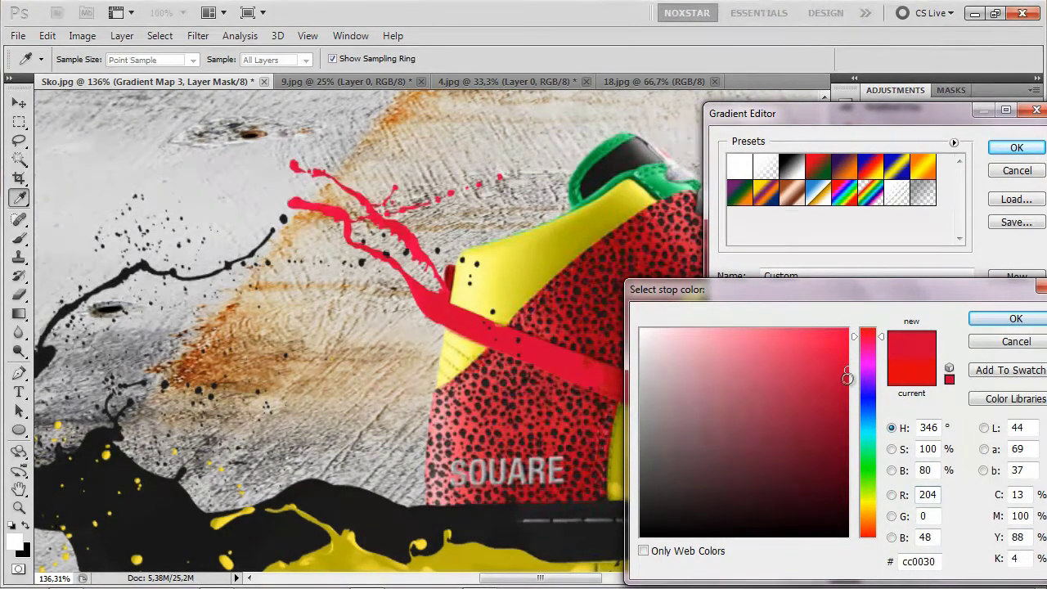
pyautogui.click(856, 379)
pyautogui.click(882, 336)
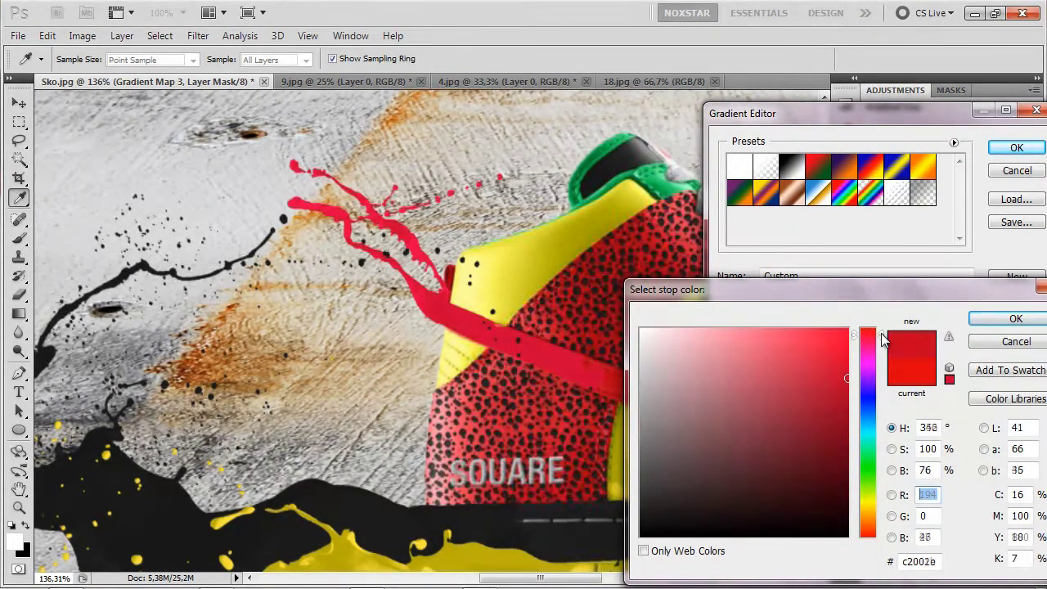
pyautogui.click(1015, 318)
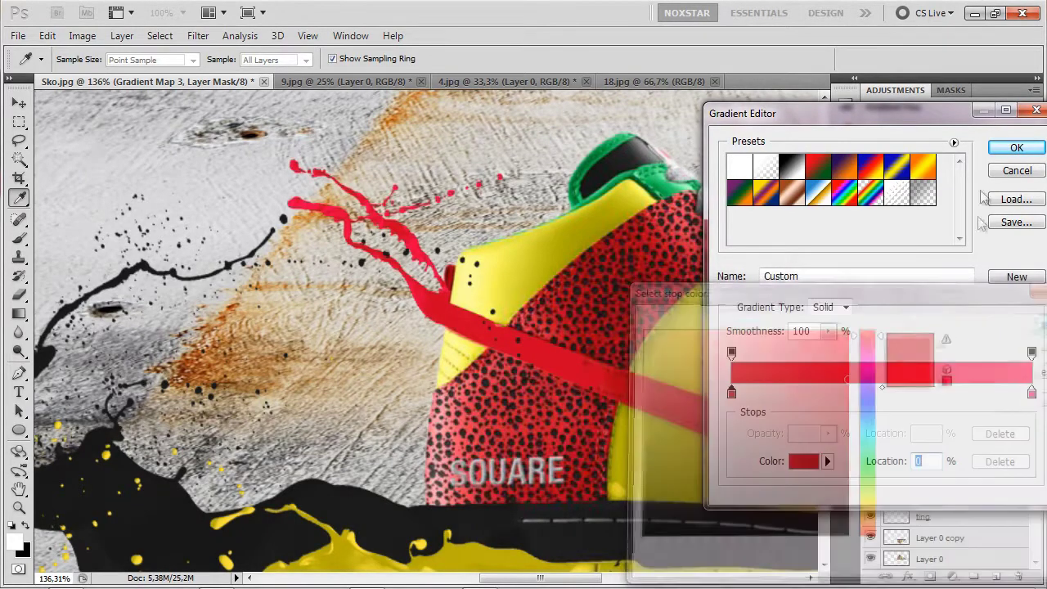
pyautogui.click(1016, 147)
pyautogui.scroll(-3, 745, 324)
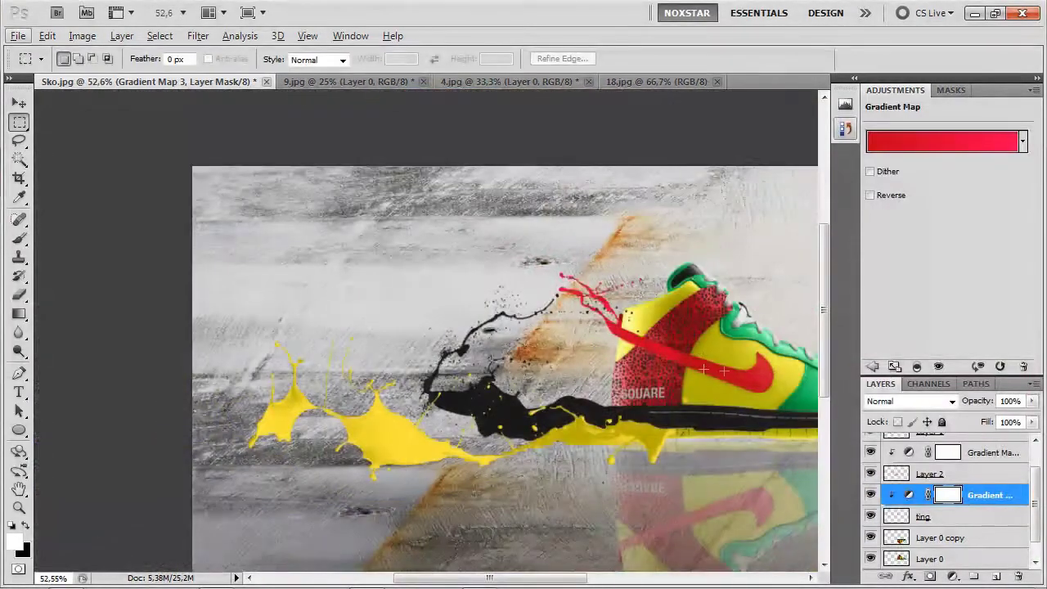
pyautogui.moveTo(700, 375); pyautogui.dragTo(554, 319)
pyautogui.scroll(-1, 553, 338)
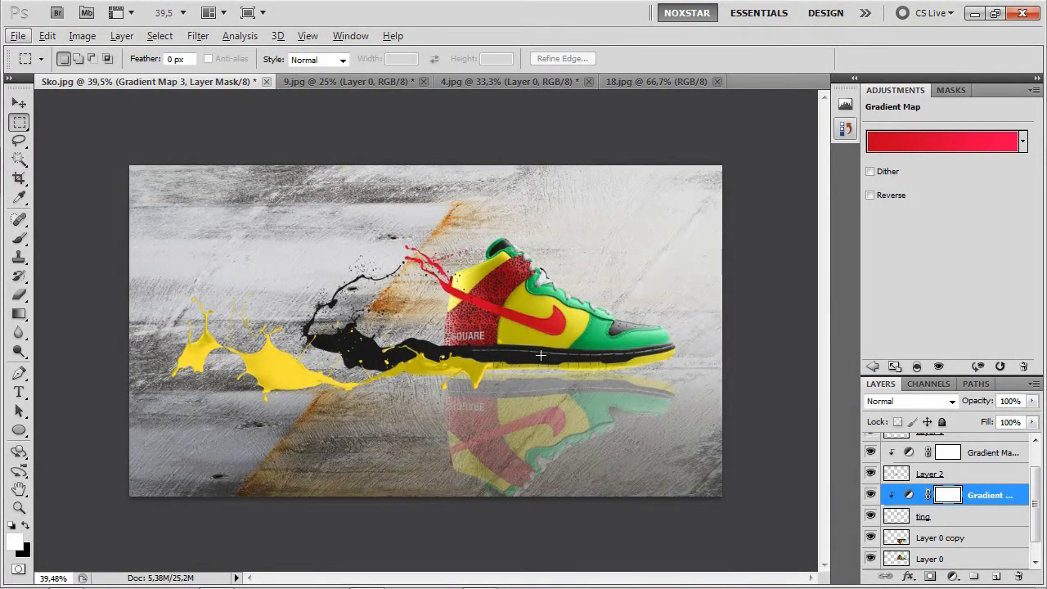
pyautogui.hotkey('alt', 'Tab')
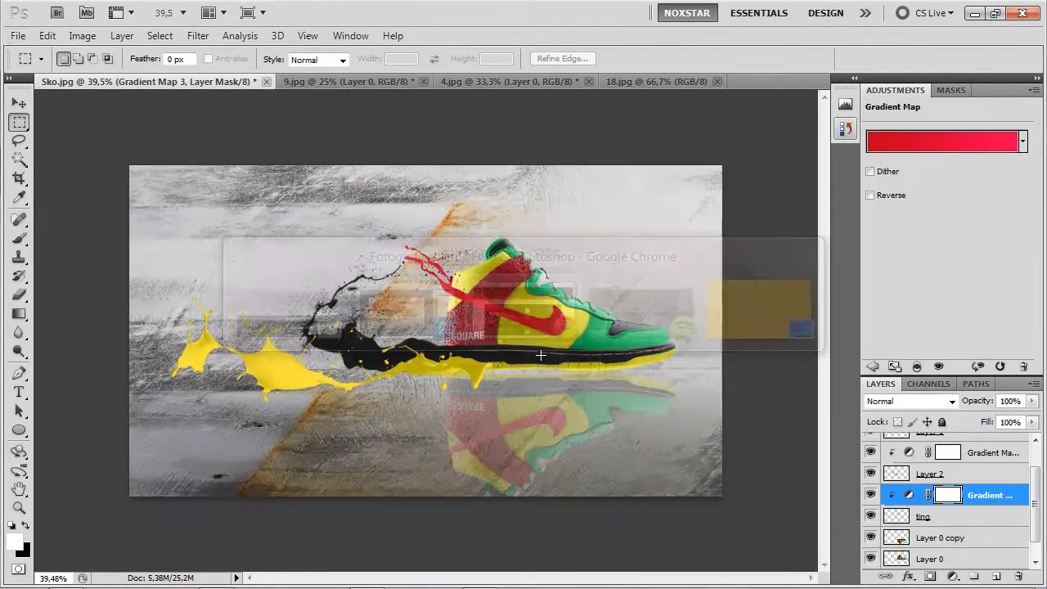
pyautogui.hotkey('ctrl', 't')
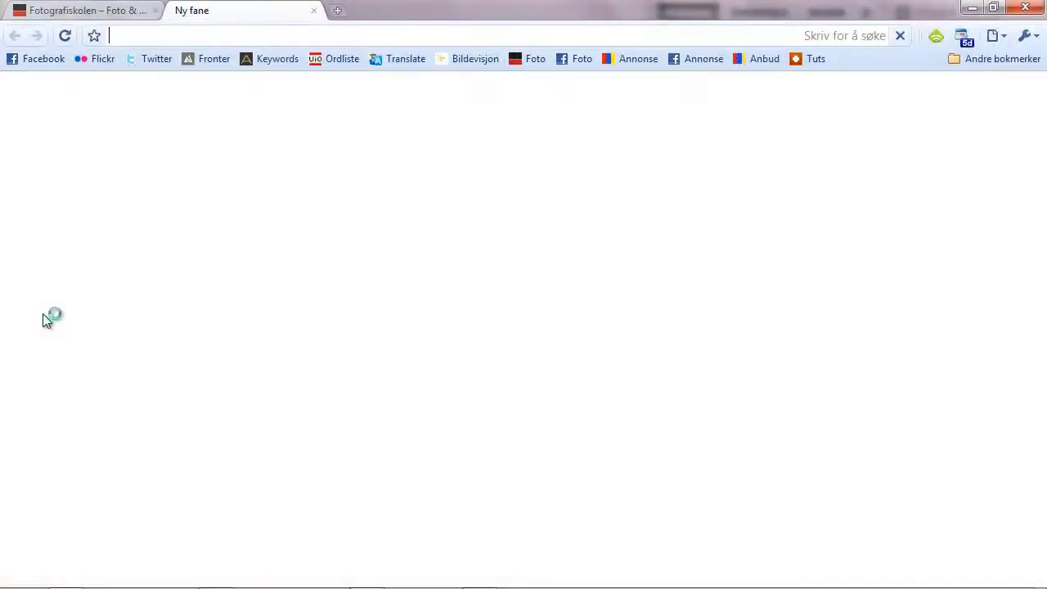
pyautogui.write('ab')
pyautogui.press('Return')
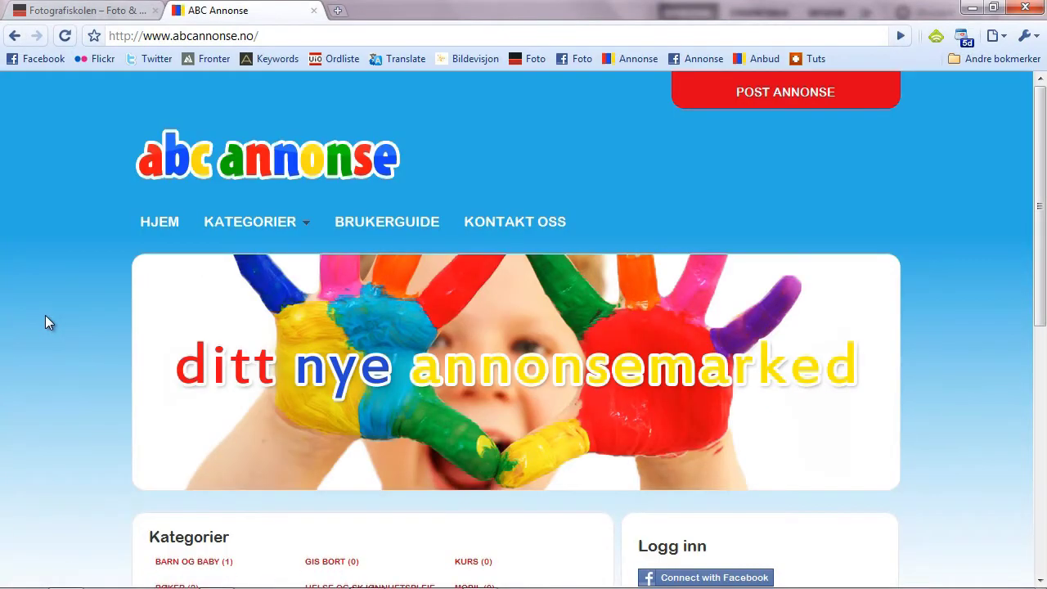
pyautogui.scroll(-2, 65, 323)
pyautogui.scroll(1, 260, 409)
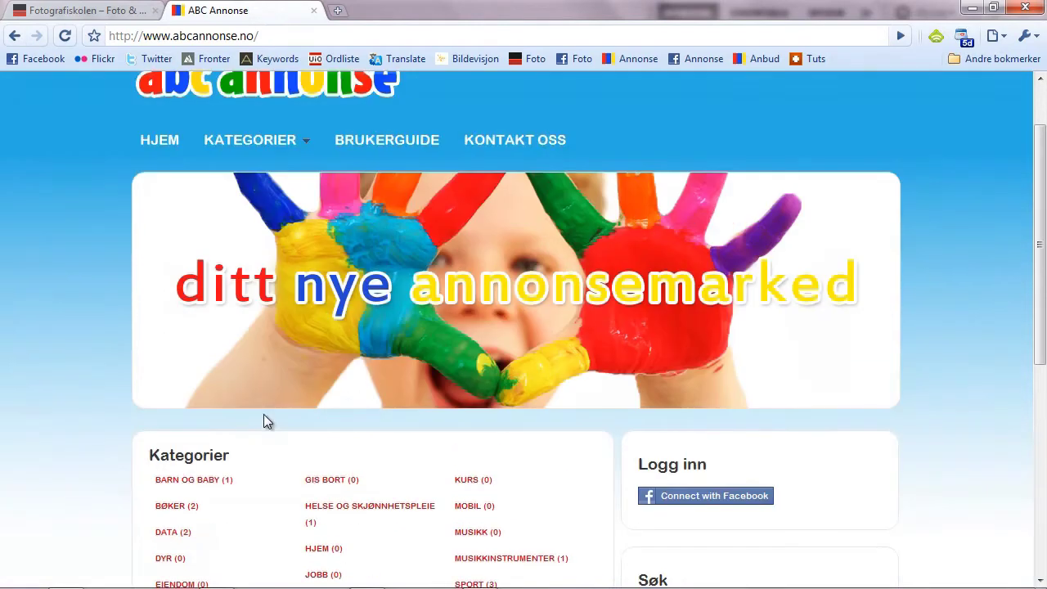